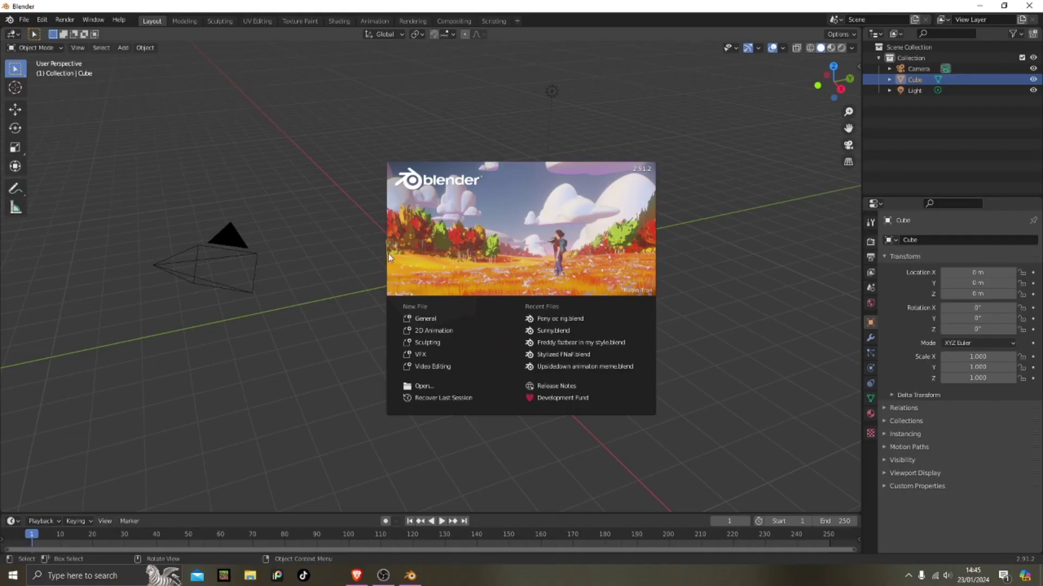
Step: Start a new 2D Animation file and choose the Pen brush for drawing
{"action": "left_click", "coordinate": [435, 331]}
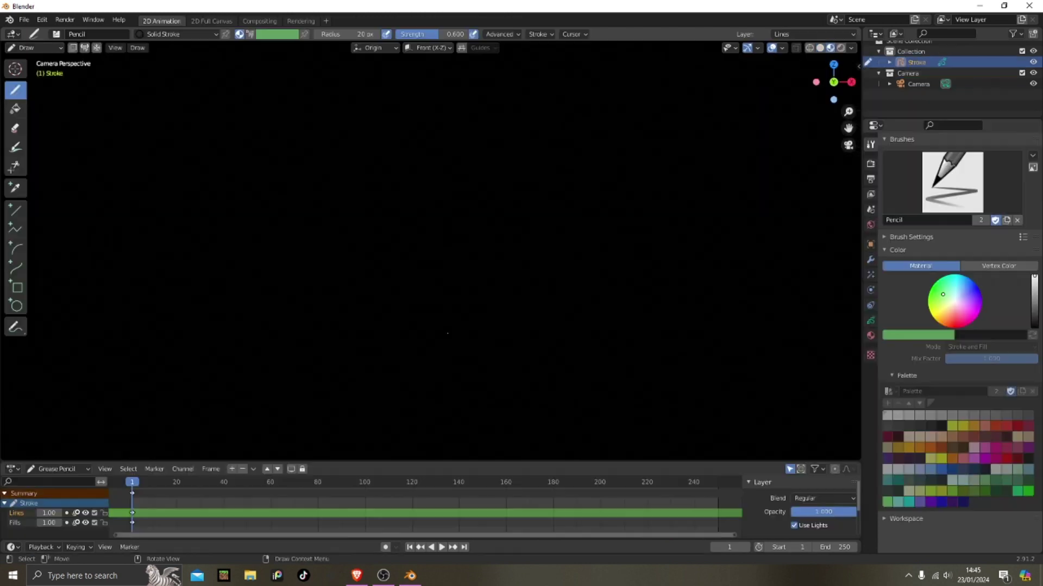
{"action": "scroll", "coordinate": [429, 324], "scroll_direction": "up", "scroll_amount": 1}
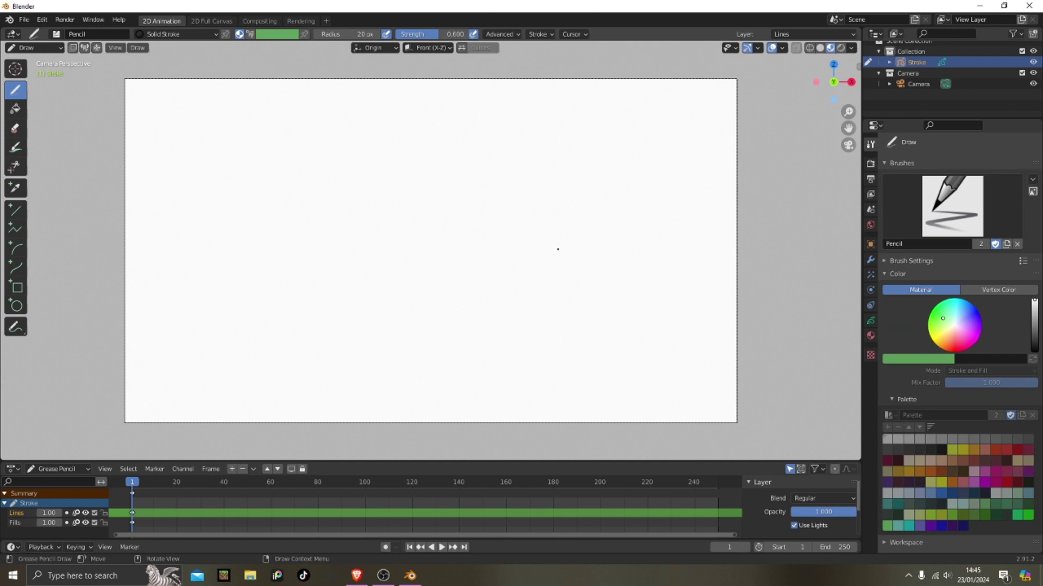
{"action": "left_click", "coordinate": [954, 217]}
{"action": "left_click", "coordinate": [933, 273]}
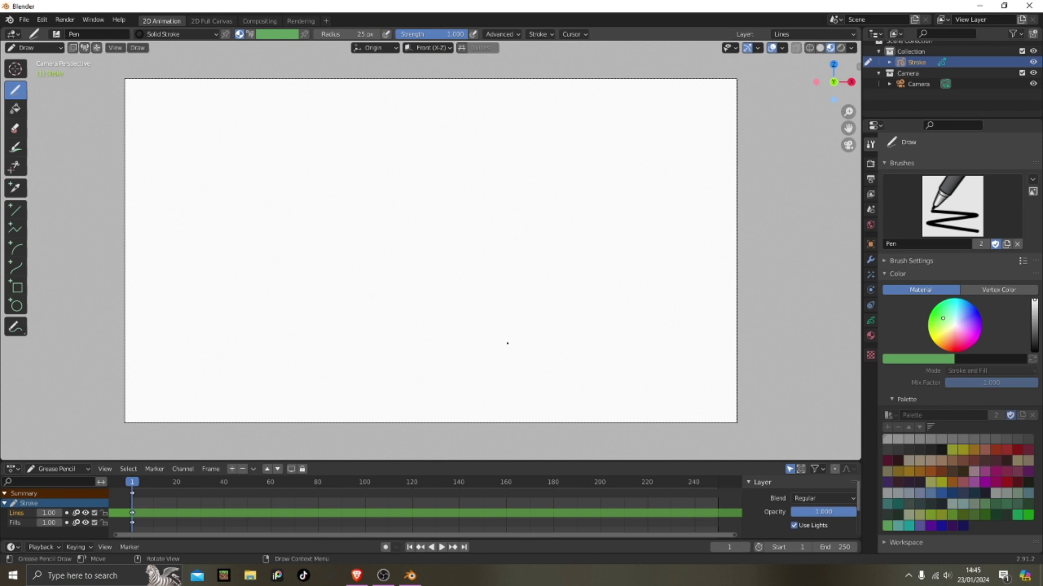
Step: Delete the Fills layer from the Stroke object, keeping only the Lines layer
{"action": "left_click", "coordinate": [28, 517]}
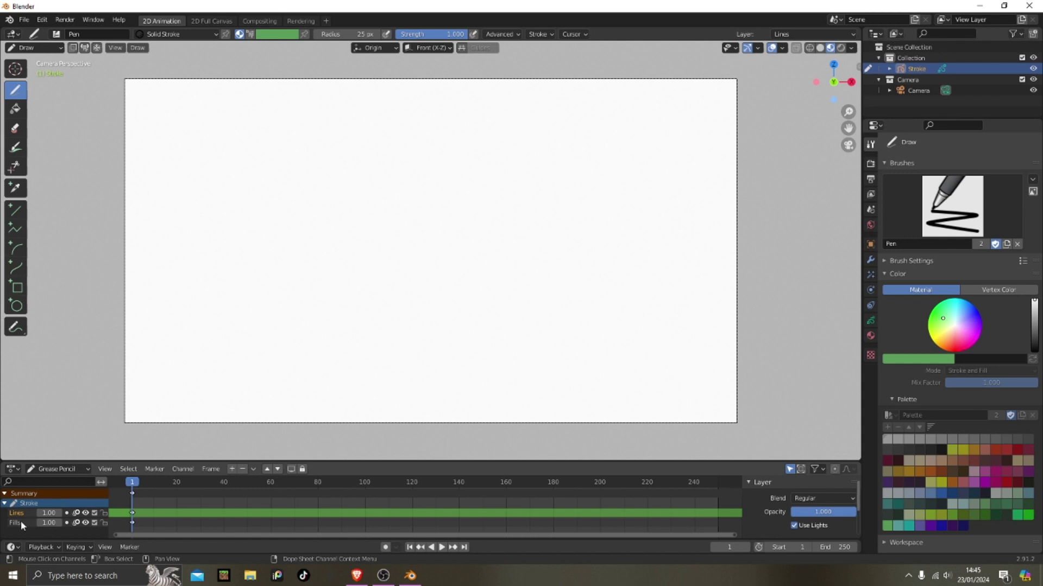
{"action": "left_click", "coordinate": [21, 521]}
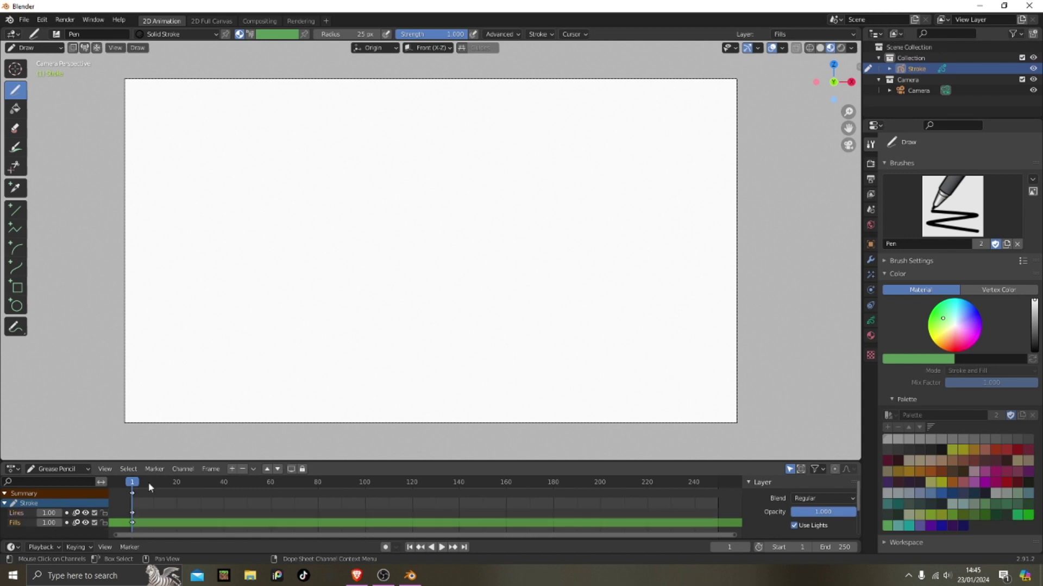
{"action": "left_click", "coordinate": [242, 469]}
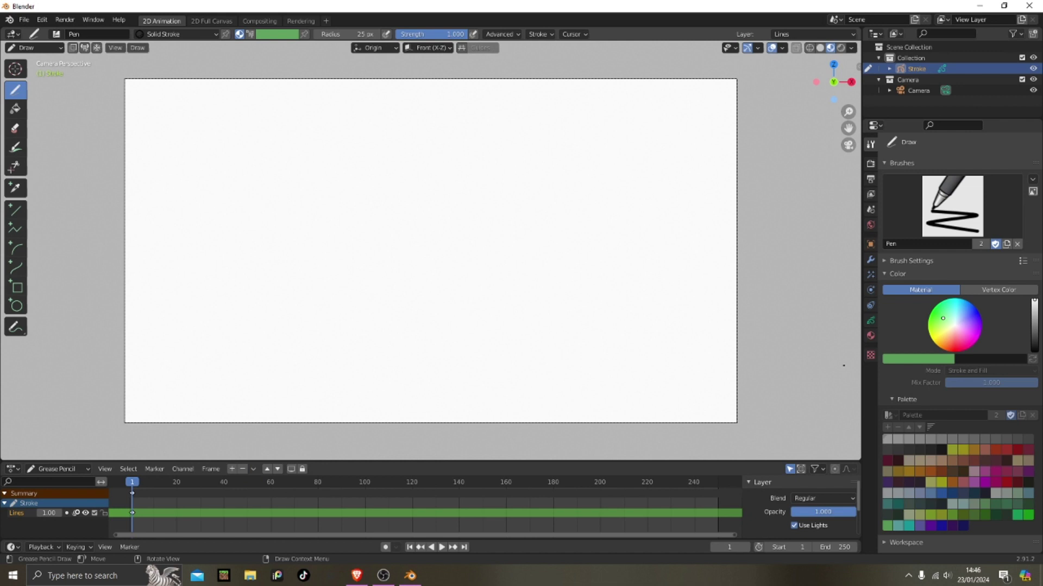
Step: Add a material slot to the Stroke object and create a new material in it
{"action": "left_click", "coordinate": [871, 336]}
{"action": "left_click", "coordinate": [1033, 164]}
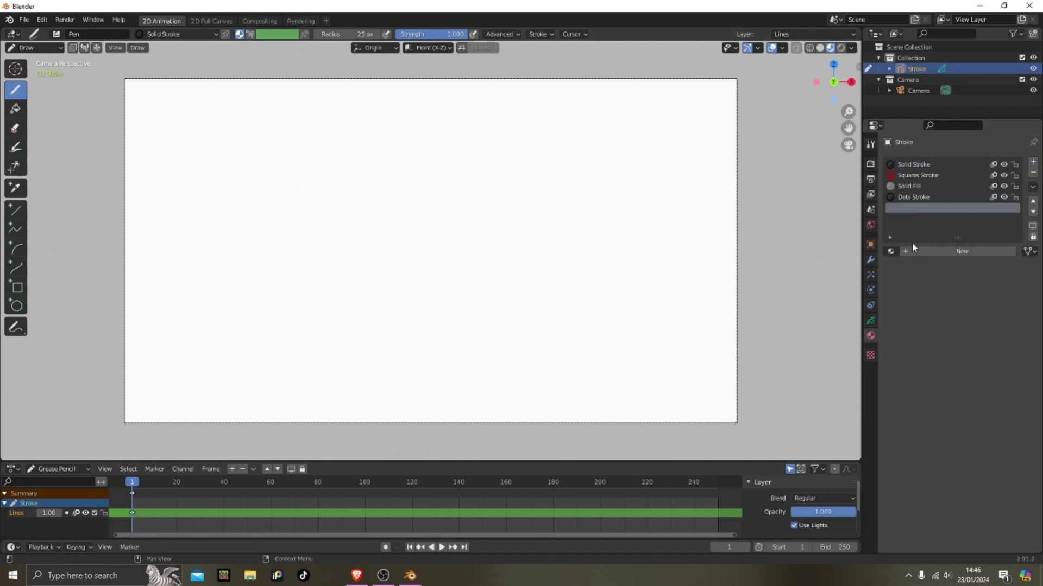
{"action": "left_click", "coordinate": [924, 251]}
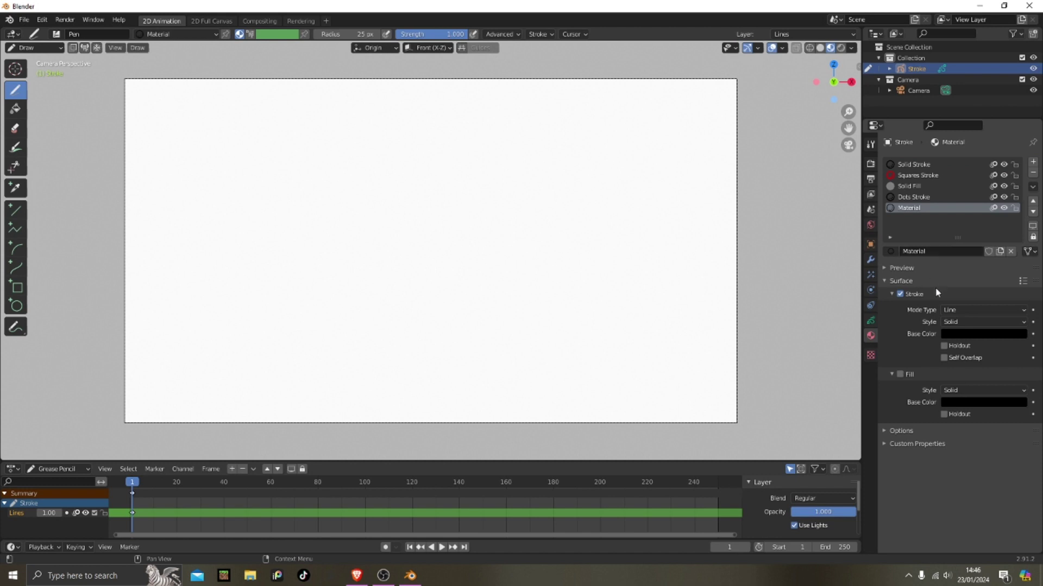
{"action": "left_click", "coordinate": [953, 333]}
{"action": "left_click", "coordinate": [871, 260]}
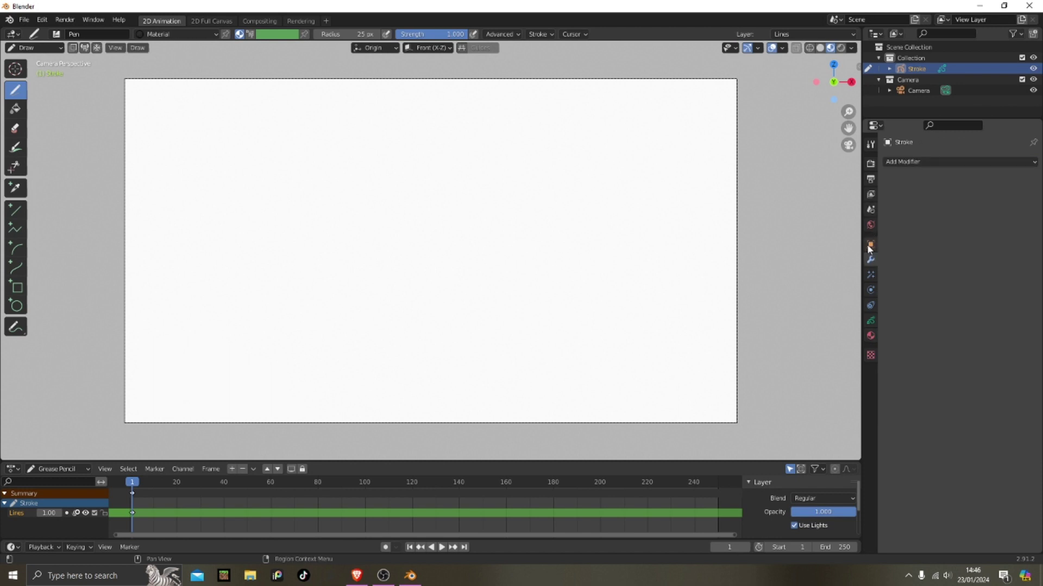
{"action": "left_click", "coordinate": [871, 146]}
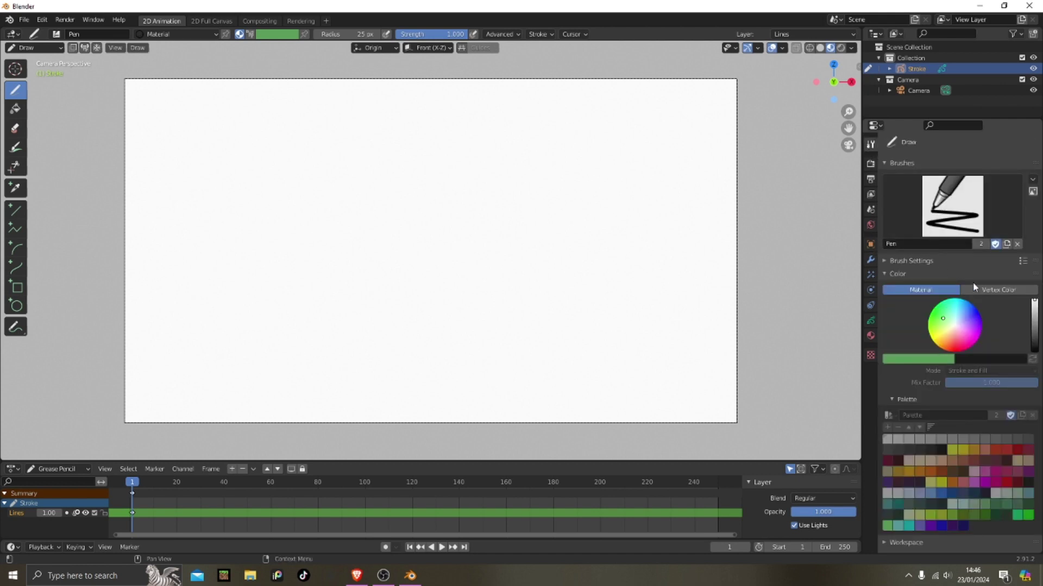
{"action": "left_click", "coordinate": [998, 290]}
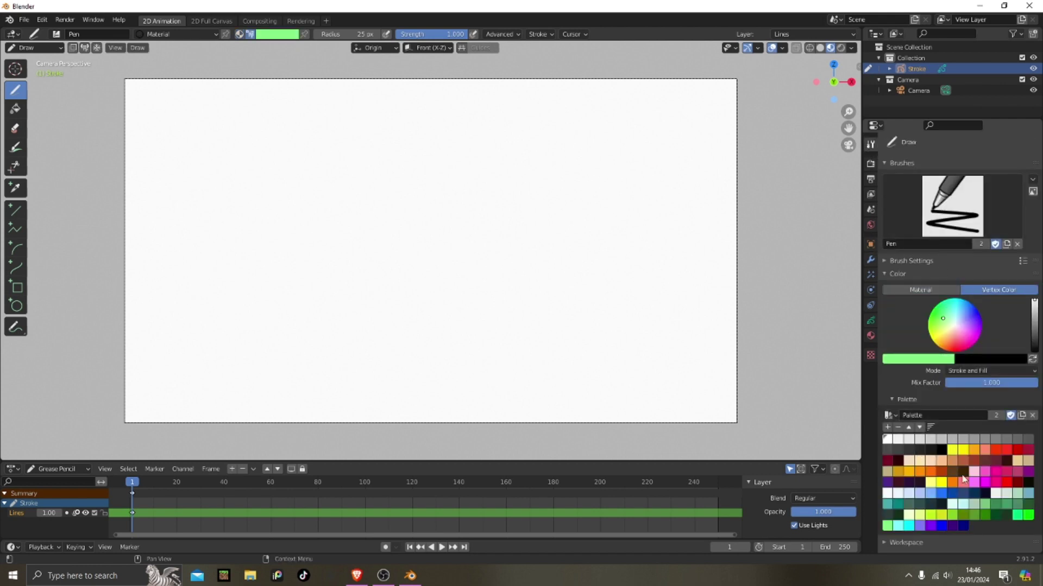
{"action": "left_click", "coordinate": [924, 290]}
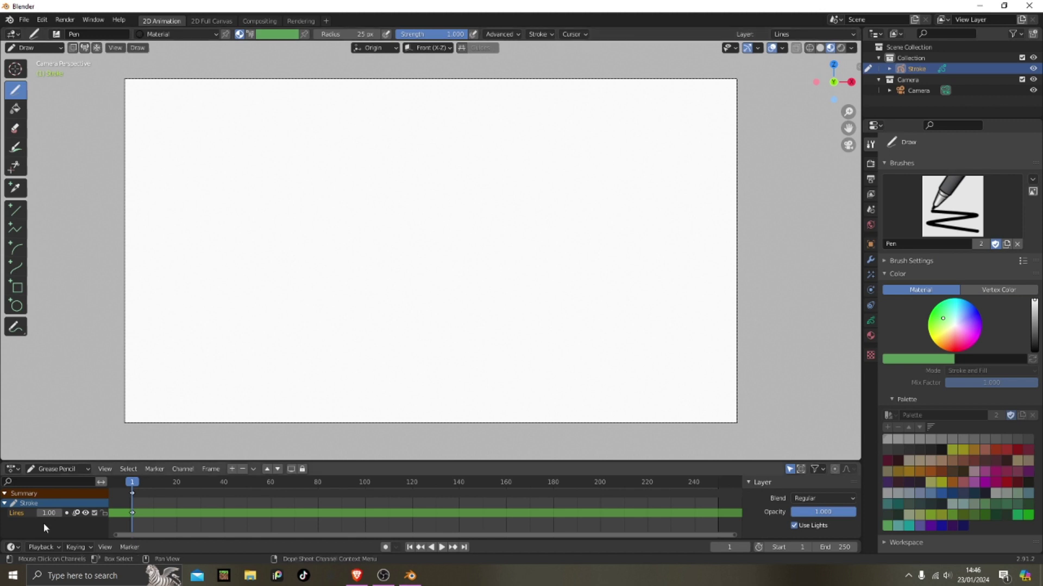
Step: Sketch a rough side-view pony on the canvas with head, ears, mane, body, wing, tail and four legs
{"action": "left_click_drag", "start_coordinate": [344, 154], "coordinate": [365, 208]}
{"action": "mouse_move", "coordinate": [306, 168]}
{"action": "left_mouse_down"}
{"action": "mouse_move", "coordinate": [362, 165]}
{"action": "mouse_move", "coordinate": [370, 135]}
{"action": "mouse_move", "coordinate": [367, 170]}
{"action": "left_mouse_up"}
{"action": "key", "text": "ctrl+z"}
{"action": "key", "text": "ctrl+z"}
{"action": "left_click_drag", "start_coordinate": [310, 163], "coordinate": [326, 158]}
{"action": "mouse_move", "coordinate": [306, 188]}
{"action": "left_mouse_down"}
{"action": "mouse_move", "coordinate": [303, 206]}
{"action": "mouse_move", "coordinate": [329, 201]}
{"action": "left_mouse_up"}
{"action": "mouse_move", "coordinate": [343, 174]}
{"action": "left_mouse_down"}
{"action": "mouse_move", "coordinate": [342, 185]}
{"action": "mouse_move", "coordinate": [319, 183]}
{"action": "mouse_move", "coordinate": [344, 153]}
{"action": "left_mouse_up"}
{"action": "scroll", "coordinate": [388, 198], "scroll_direction": "up", "scroll_amount": 1}
{"action": "mouse_move", "coordinate": [321, 172]}
{"action": "left_mouse_down"}
{"action": "mouse_move", "coordinate": [351, 171]}
{"action": "mouse_move", "coordinate": [384, 213]}
{"action": "left_mouse_up"}
{"action": "mouse_move", "coordinate": [357, 165]}
{"action": "left_mouse_down"}
{"action": "mouse_move", "coordinate": [355, 234]}
{"action": "mouse_move", "coordinate": [397, 285]}
{"action": "left_mouse_up"}
{"action": "left_click_drag", "start_coordinate": [390, 231], "coordinate": [472, 229]}
{"action": "left_click_drag", "start_coordinate": [399, 245], "coordinate": [402, 282]}
{"action": "mouse_move", "coordinate": [399, 284]}
{"action": "left_mouse_down"}
{"action": "mouse_move", "coordinate": [470, 231]}
{"action": "mouse_move", "coordinate": [532, 294]}
{"action": "mouse_move", "coordinate": [474, 231]}
{"action": "mouse_move", "coordinate": [418, 228]}
{"action": "left_mouse_up"}
{"action": "mouse_move", "coordinate": [341, 286]}
{"action": "left_mouse_down"}
{"action": "mouse_move", "coordinate": [373, 296]}
{"action": "mouse_move", "coordinate": [340, 384]}
{"action": "left_mouse_up"}
{"action": "left_click_drag", "start_coordinate": [415, 265], "coordinate": [455, 388]}
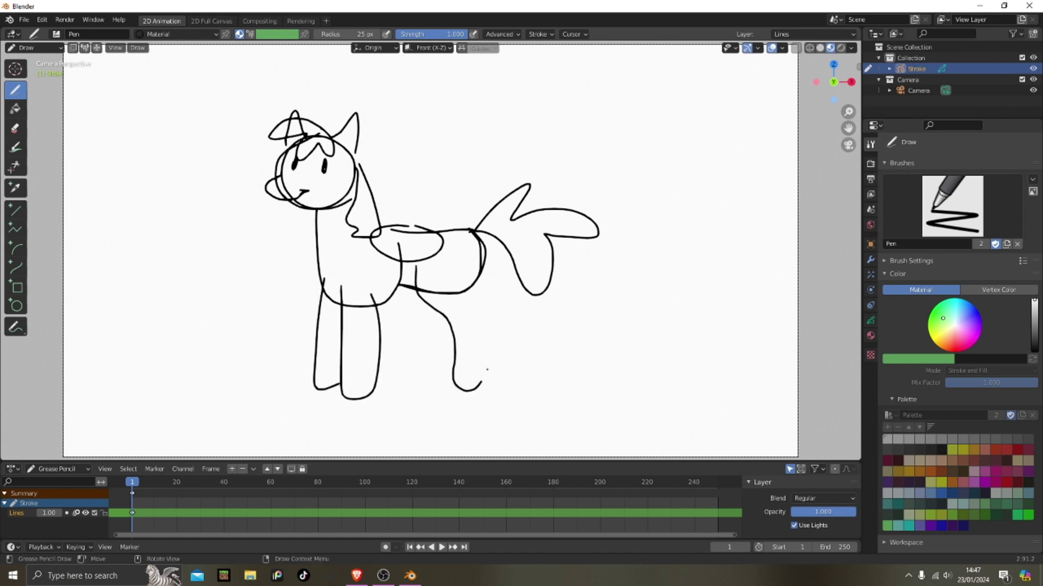
{"action": "left_click_drag", "start_coordinate": [475, 269], "coordinate": [481, 382]}
{"action": "mouse_move", "coordinate": [397, 287]}
{"action": "left_mouse_down"}
{"action": "mouse_move", "coordinate": [439, 325]}
{"action": "mouse_move", "coordinate": [427, 281]}
{"action": "left_mouse_up"}
{"action": "left_click_drag", "start_coordinate": [319, 294], "coordinate": [341, 306]}
Step: Add nostril and muzzle lines to the pony's face and feather lines to its wing
{"action": "left_click_drag", "start_coordinate": [281, 186], "coordinate": [291, 186]}
{"action": "left_click_drag", "start_coordinate": [271, 182], "coordinate": [274, 187]}
{"action": "left_click_drag", "start_coordinate": [276, 200], "coordinate": [315, 209]}
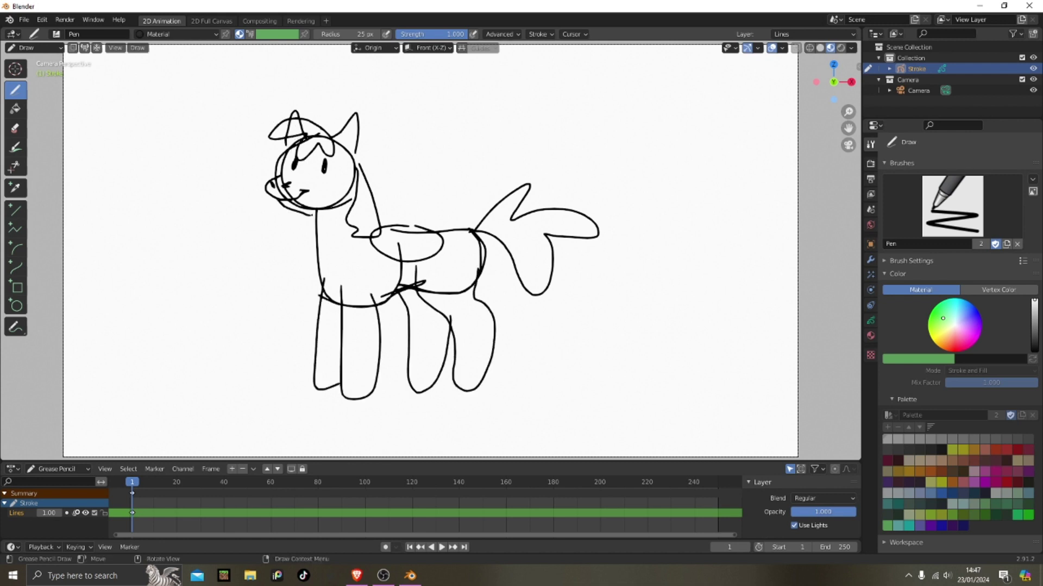
{"action": "left_click_drag", "start_coordinate": [418, 225], "coordinate": [402, 254]}
{"action": "left_click_drag", "start_coordinate": [404, 239], "coordinate": [446, 234]}
{"action": "left_click_drag", "start_coordinate": [406, 249], "coordinate": [445, 243]}
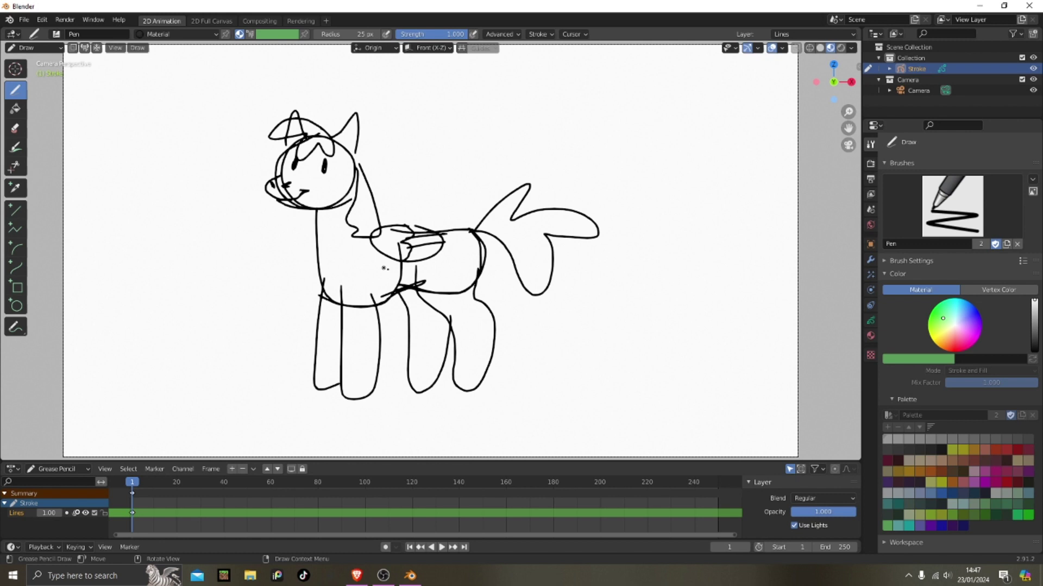
Step: Lighten the stroke base colour of the sketch's material to pale grey
{"action": "scroll", "coordinate": [726, 380], "scroll_direction": "down", "scroll_amount": 1}
{"action": "left_click", "coordinate": [870, 336]}
{"action": "left_click", "coordinate": [983, 333]}
{"action": "left_click_drag", "start_coordinate": [1017, 247], "coordinate": [1017, 189]}
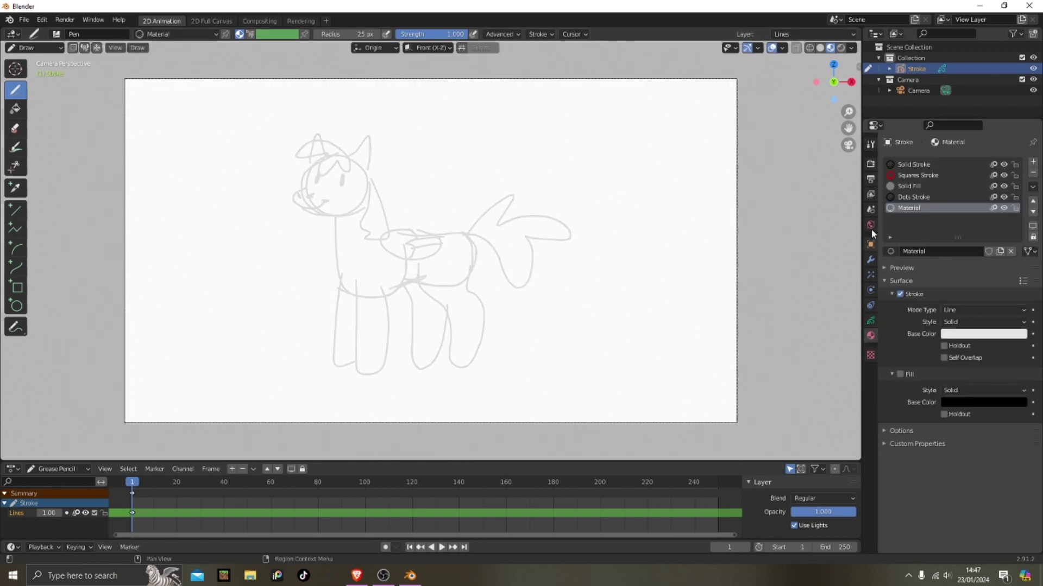
{"action": "left_click", "coordinate": [871, 144]}
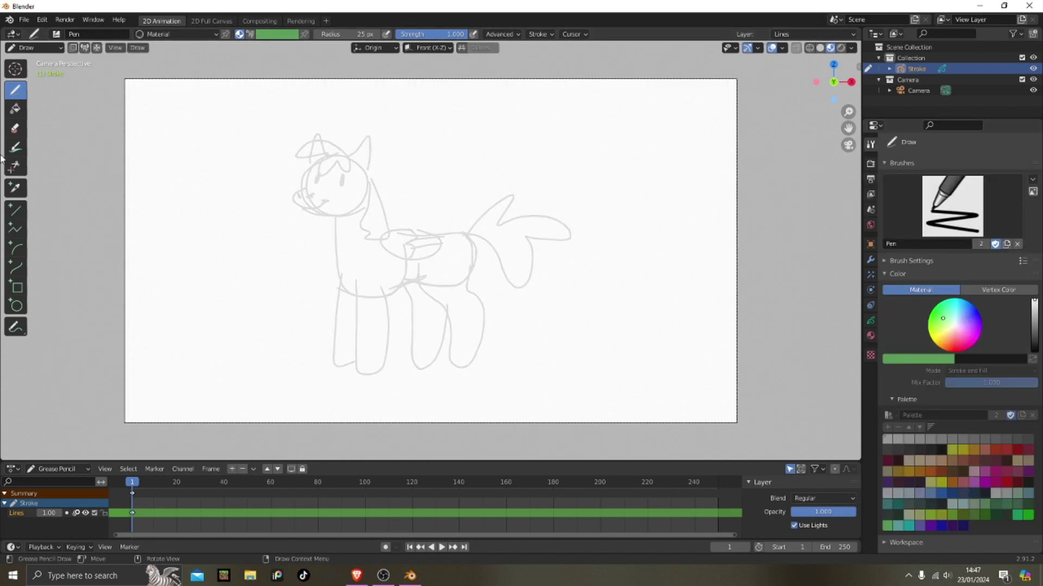
Step: Add the General Layout workspace and reorder it to the front of the workspaces
{"action": "left_click", "coordinate": [327, 23]}
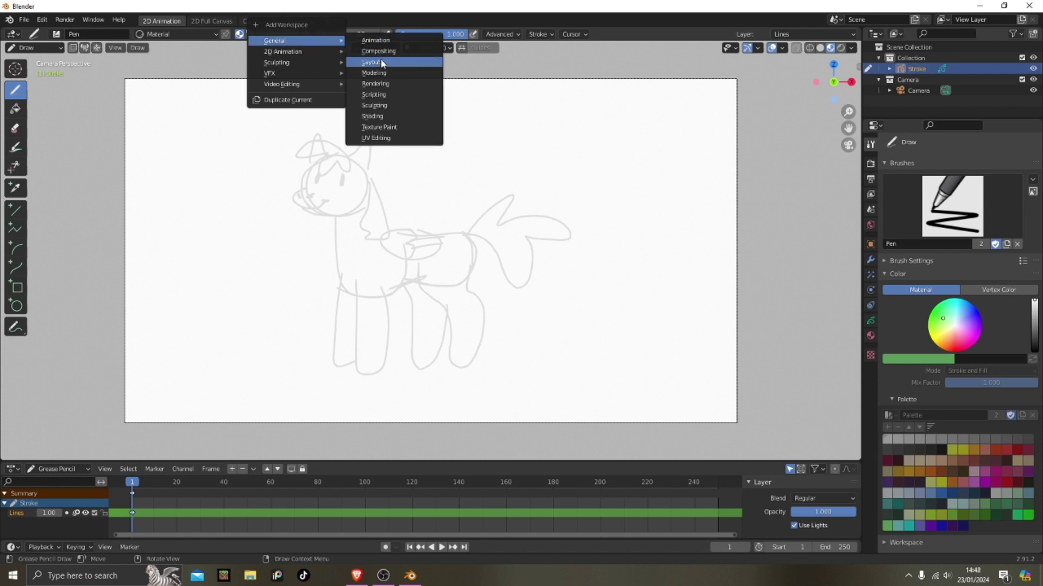
{"action": "left_click", "coordinate": [382, 62]}
{"action": "right_click", "coordinate": [339, 19]}
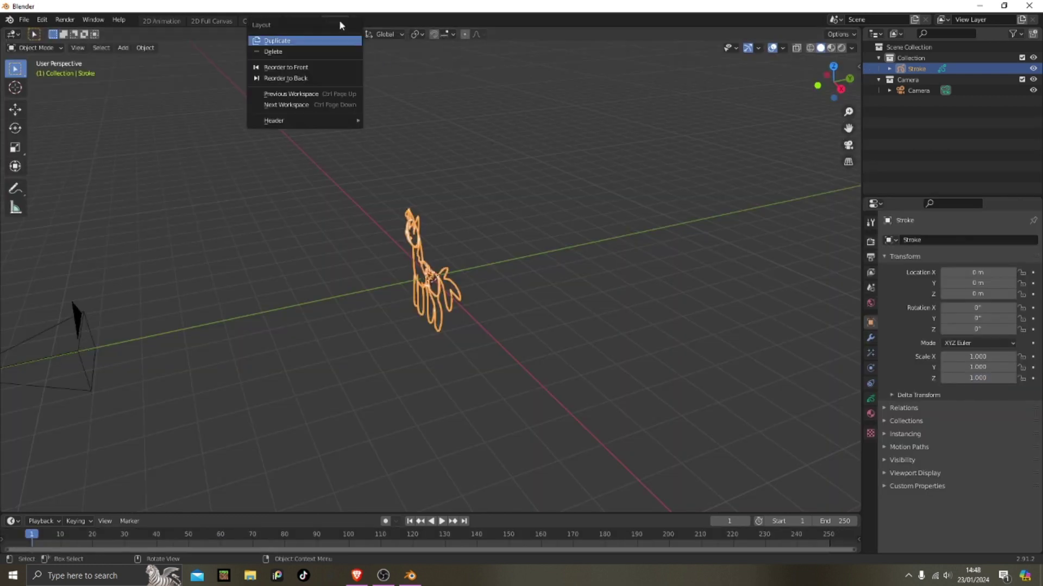
{"action": "left_click", "coordinate": [333, 70]}
Step: Deselect the pony sketch and add a blank Grease Pencil object to the scene
{"action": "mouse_move", "coordinate": [457, 270]}
{"action": "middle_mouse_down"}
{"action": "mouse_move", "coordinate": [631, 416]}
{"action": "mouse_move", "coordinate": [696, 391]}
{"action": "middle_mouse_up"}
{"action": "left_click", "coordinate": [563, 356]}
{"action": "mouse_move", "coordinate": [576, 353]}
{"action": "middle_mouse_down"}
{"action": "mouse_move", "coordinate": [535, 318]}
{"action": "mouse_move", "coordinate": [561, 333]}
{"action": "mouse_move", "coordinate": [235, 157]}
{"action": "middle_mouse_up"}
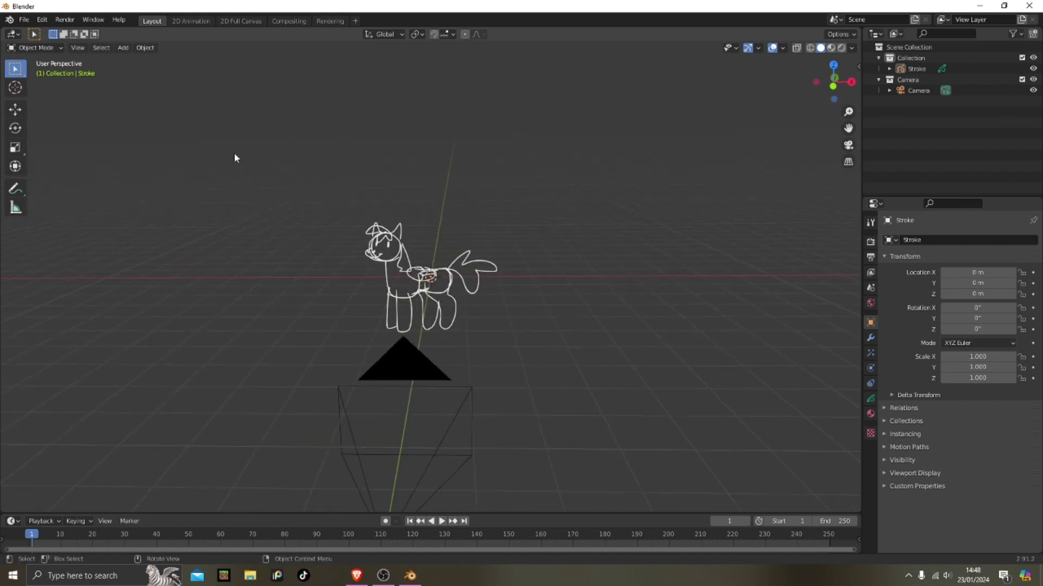
{"action": "left_click", "coordinate": [120, 48]}
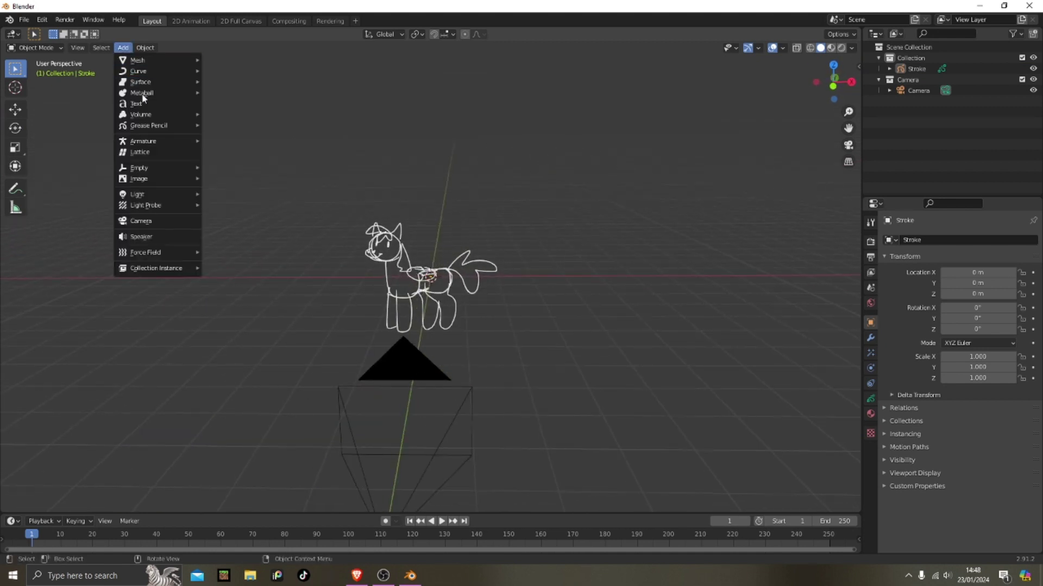
{"action": "mouse_move", "coordinate": [163, 129]}
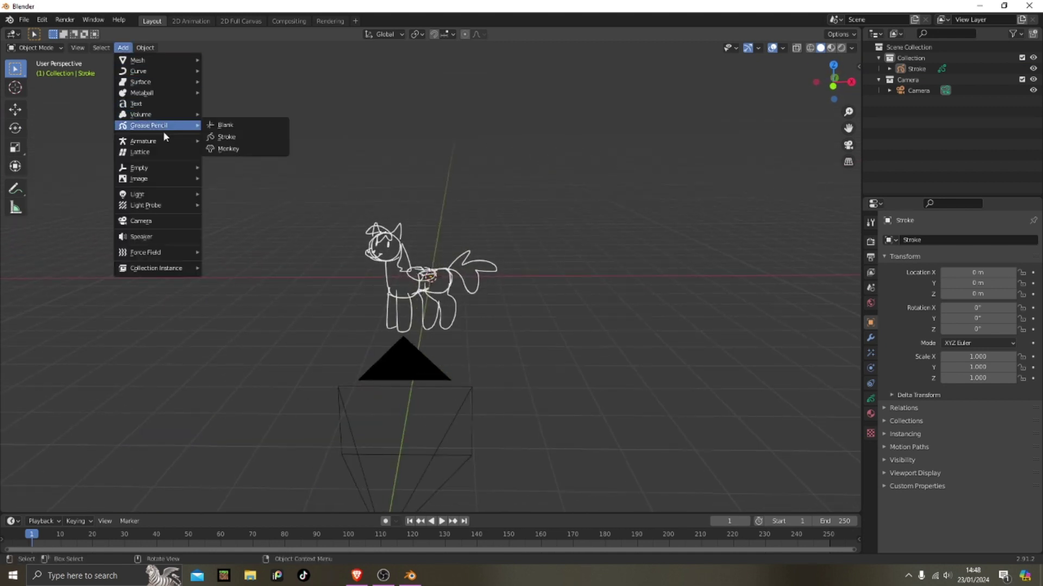
{"action": "left_click", "coordinate": [233, 125]}
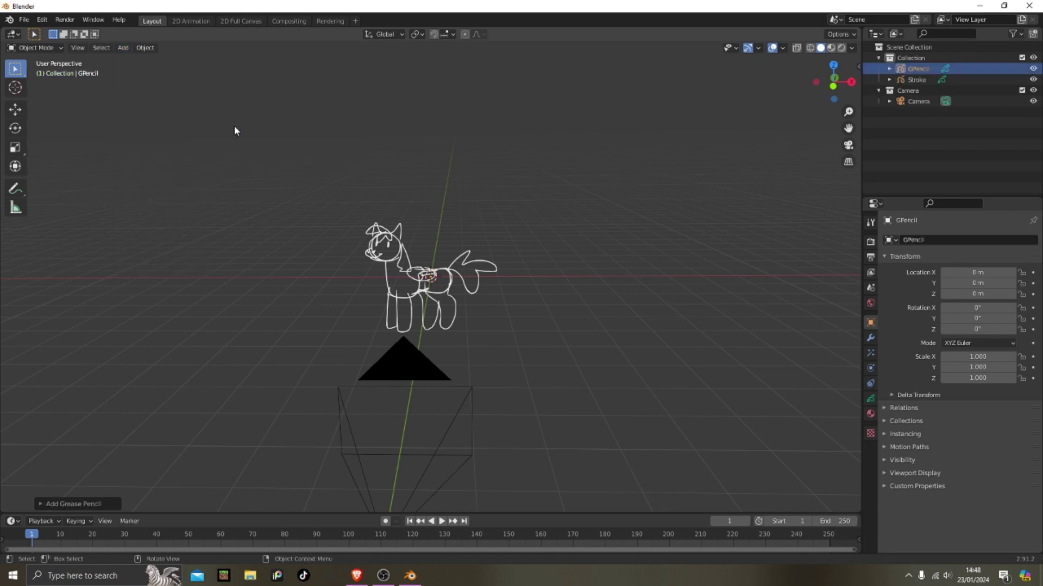
Step: In the 2D Animation workspace, add a layer to the new Grease Pencil object and rename the object Head
{"action": "left_click", "coordinate": [205, 24]}
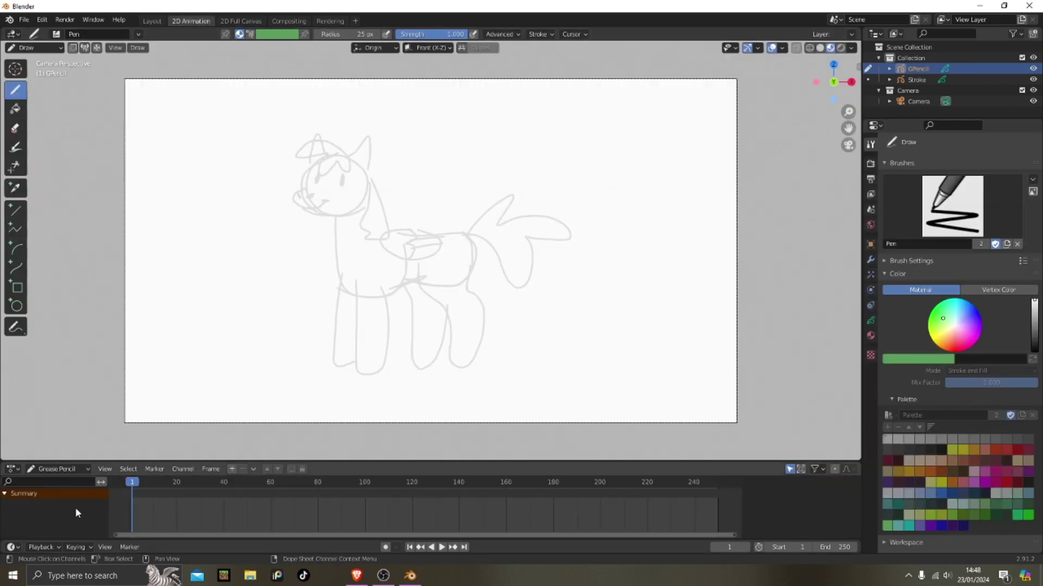
{"action": "left_click", "coordinate": [233, 468]}
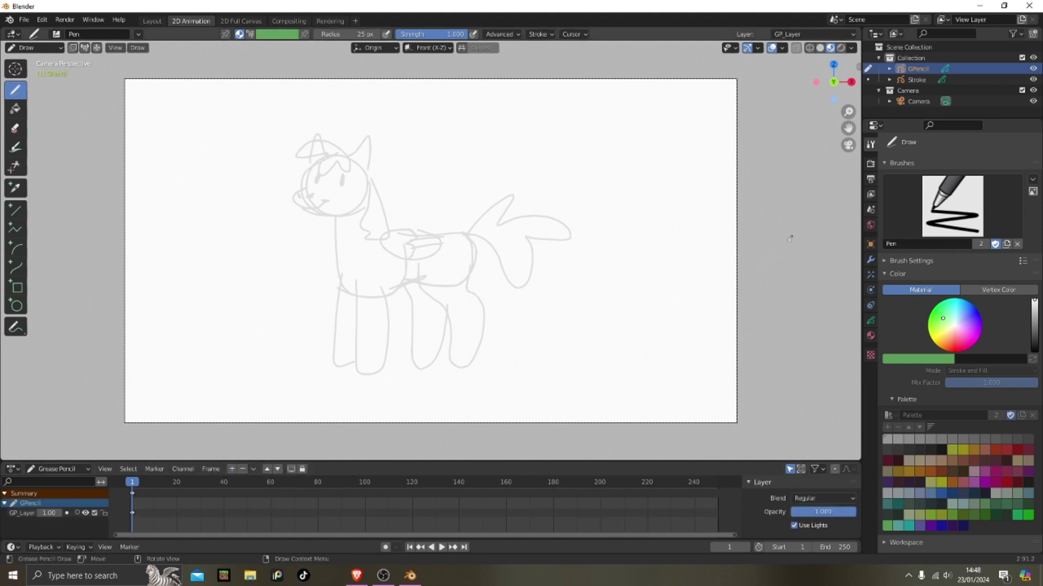
{"action": "double_click", "coordinate": [926, 69]}
{"action": "type", "text": "Head"}
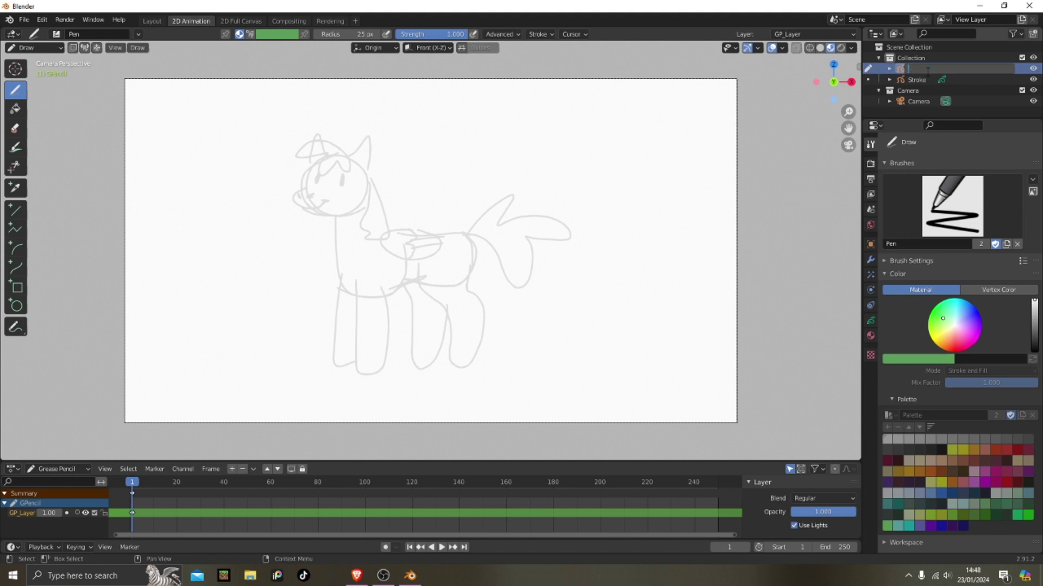
{"action": "key", "text": "Return"}
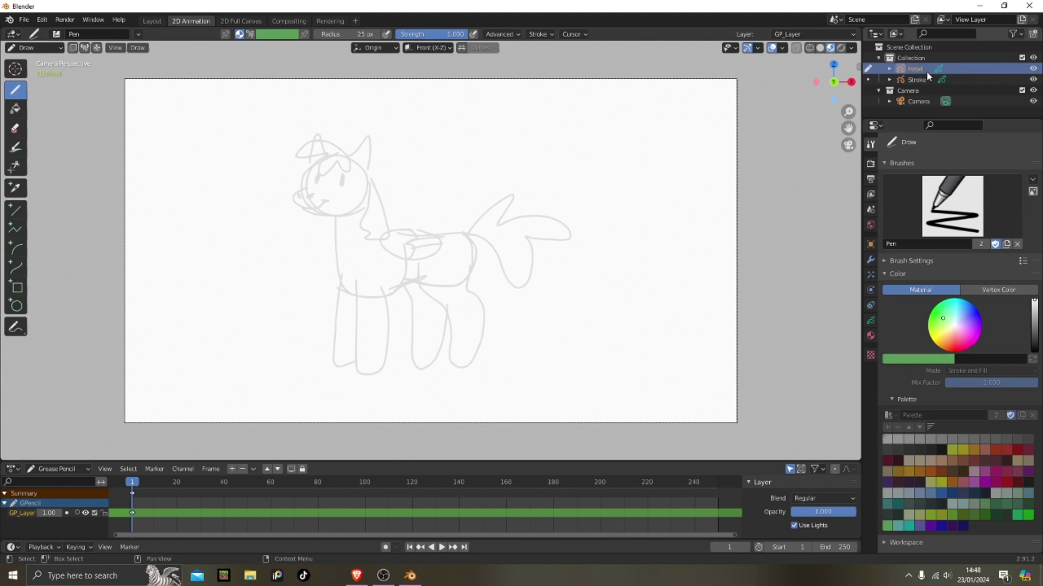
Step: Rename the Stroke object that holds the pony sketch to Doodle
{"action": "double_click", "coordinate": [918, 79]}
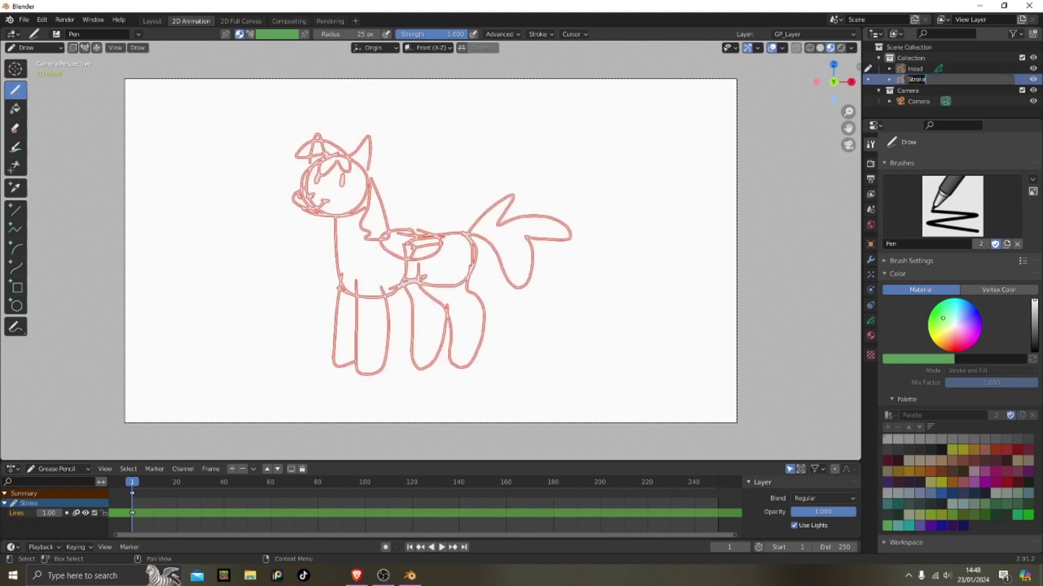
{"action": "key", "text": "BackSpace"}
{"action": "type", "text": "Doodle"}
{"action": "key", "text": "Return"}
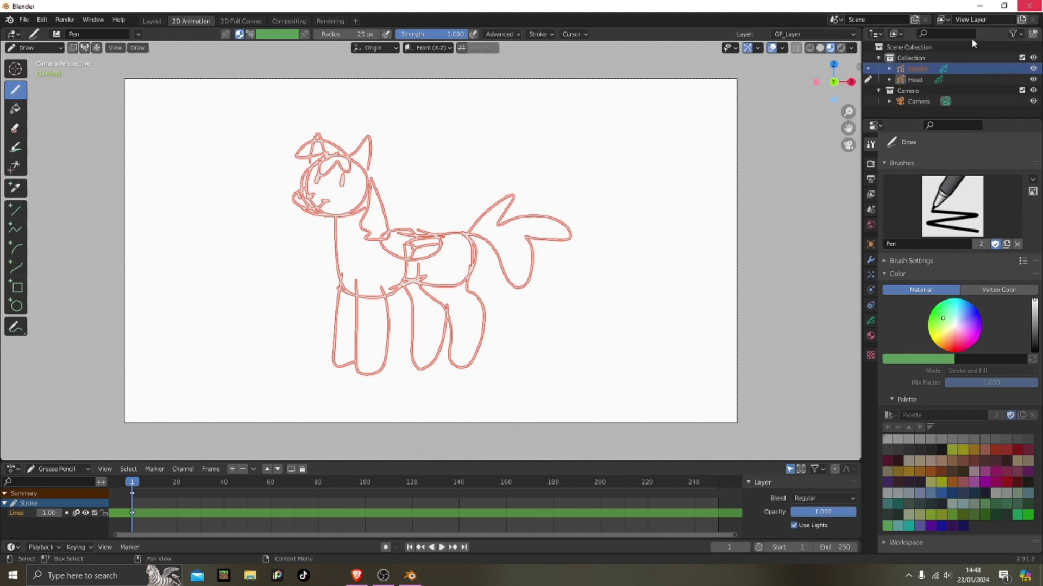
Step: Select the Head object and create a new material with a black solid line stroke for it
{"action": "left_click", "coordinate": [916, 81]}
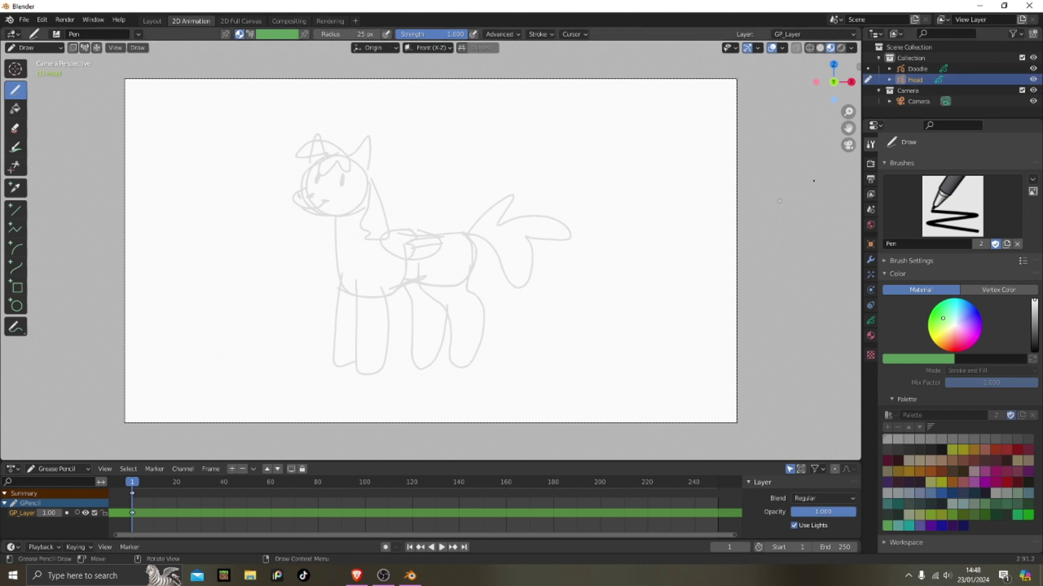
{"action": "left_click_drag", "start_coordinate": [848, 129], "coordinate": [890, 130]}
{"action": "scroll", "coordinate": [441, 312], "scroll_direction": "up", "scroll_amount": 1}
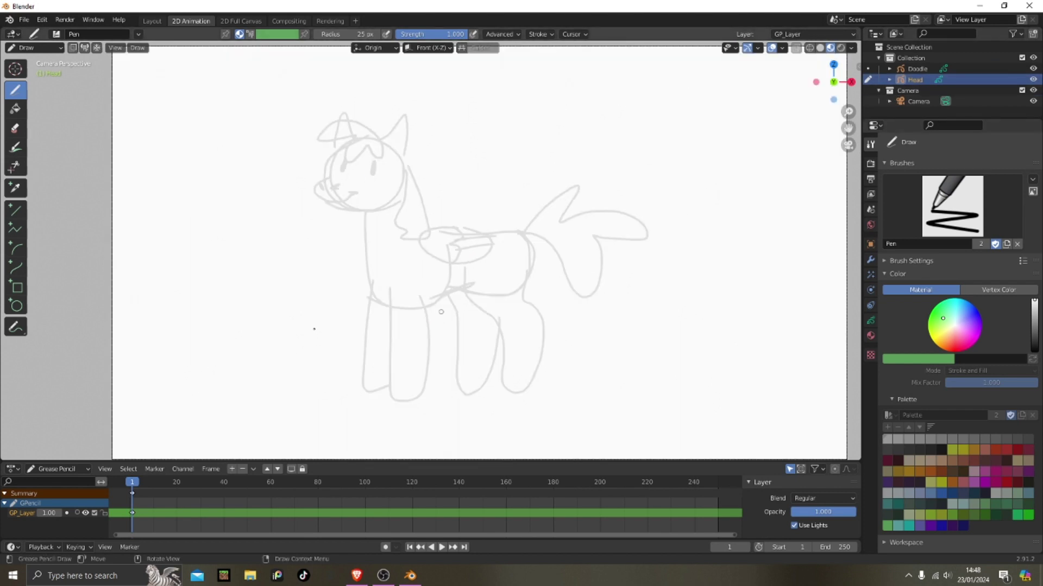
{"action": "left_click", "coordinate": [871, 335]}
{"action": "left_click", "coordinate": [929, 252]}
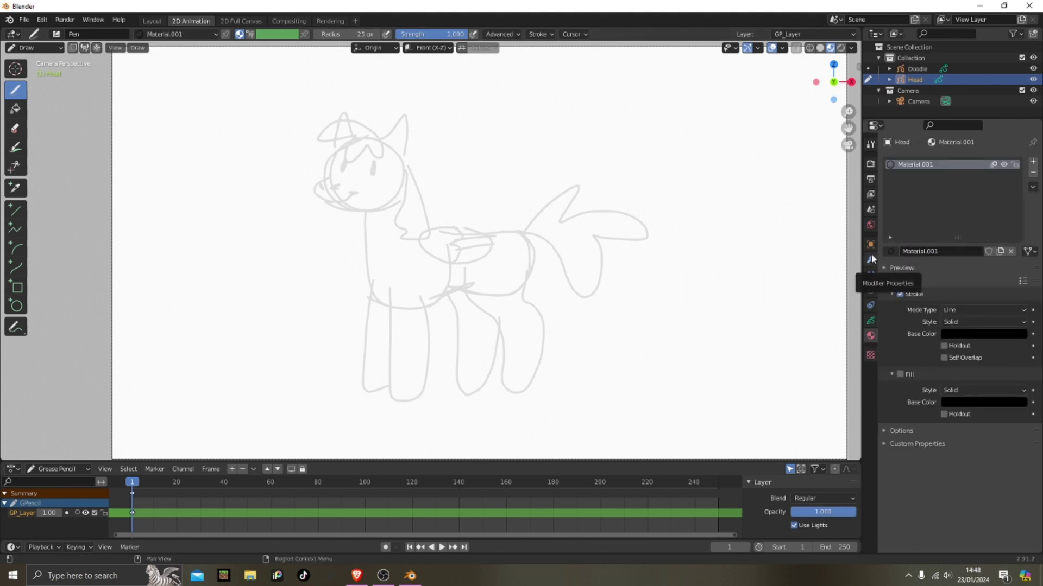
{"action": "left_click", "coordinate": [870, 146]}
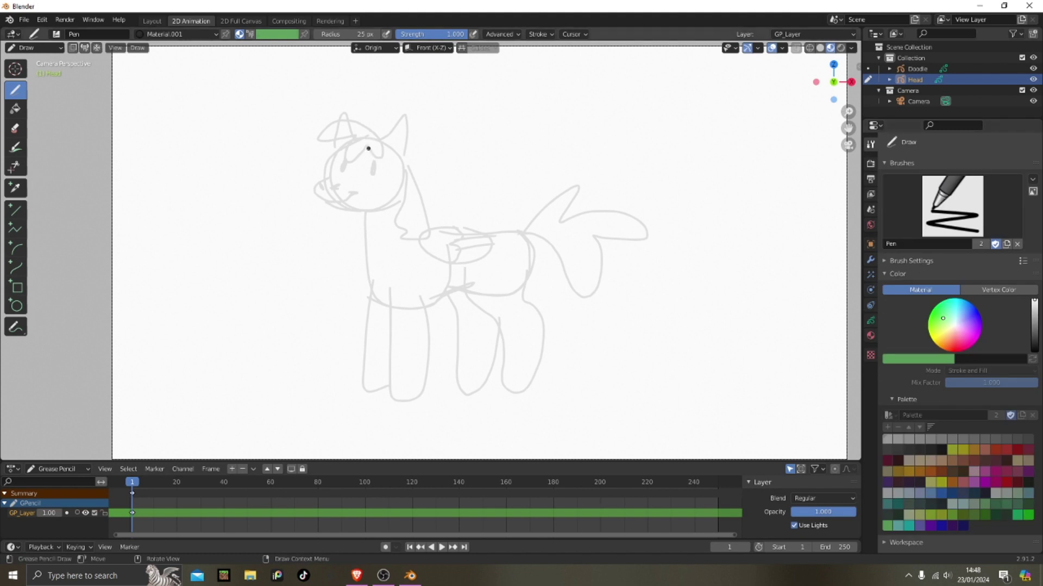
Step: Trace the sketched pony's round head outline on the Head object, redoing unsatisfactory strokes, and add a second layer
{"action": "mouse_move", "coordinate": [373, 139]}
{"action": "left_mouse_down"}
{"action": "mouse_move", "coordinate": [350, 140]}
{"action": "mouse_move", "coordinate": [339, 202]}
{"action": "mouse_move", "coordinate": [386, 153]}
{"action": "mouse_move", "coordinate": [348, 142]}
{"action": "mouse_move", "coordinate": [364, 209]}
{"action": "mouse_move", "coordinate": [386, 145]}
{"action": "mouse_move", "coordinate": [336, 187]}
{"action": "mouse_move", "coordinate": [405, 177]}
{"action": "mouse_move", "coordinate": [374, 140]}
{"action": "mouse_move", "coordinate": [348, 140]}
{"action": "mouse_move", "coordinate": [348, 210]}
{"action": "mouse_move", "coordinate": [400, 158]}
{"action": "mouse_move", "coordinate": [334, 154]}
{"action": "mouse_move", "coordinate": [352, 210]}
{"action": "mouse_move", "coordinate": [401, 196]}
{"action": "mouse_move", "coordinate": [406, 152]}
{"action": "left_mouse_up"}
{"action": "key", "text": "ctrl+z"}
{"action": "key", "text": "ctrl+z"}
{"action": "key", "text": "ctrl+z"}
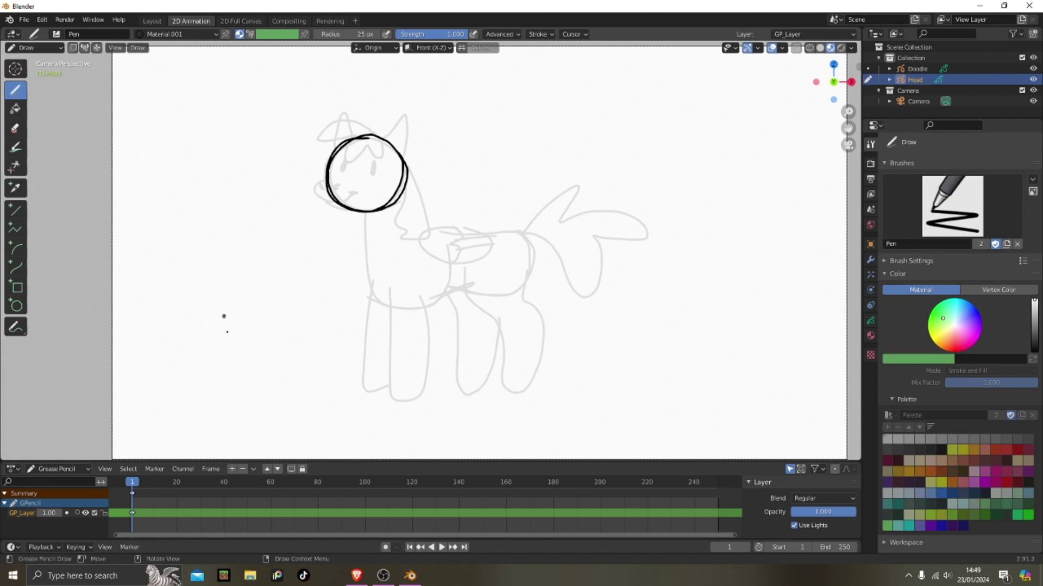
{"action": "left_click", "coordinate": [232, 468]}
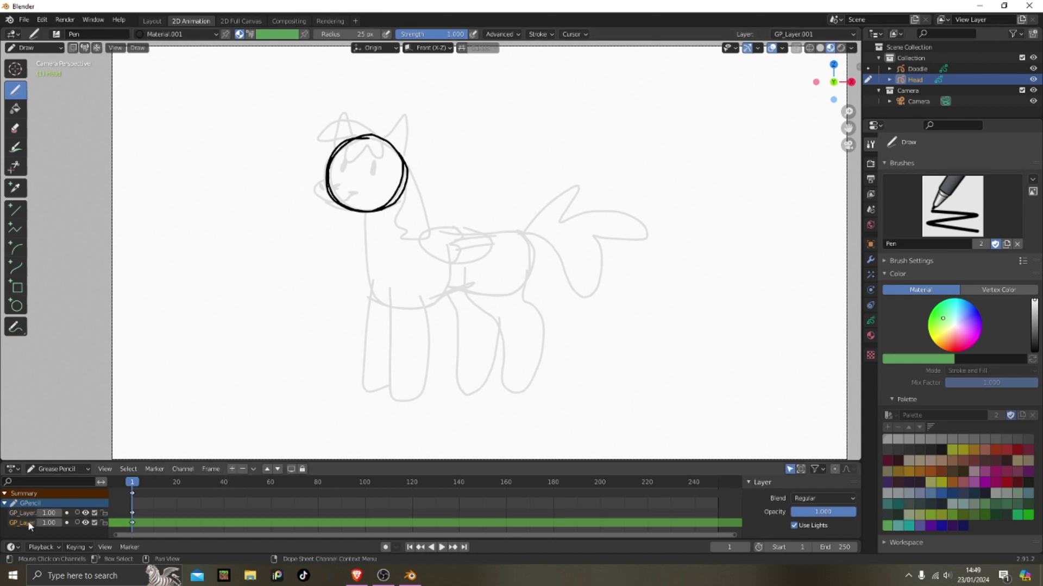
Step: Check the visibility of the Head object's lower layer and move the new layer below the outline layer
{"action": "left_click", "coordinate": [85, 522]}
{"action": "left_click", "coordinate": [85, 522]}
{"action": "left_click", "coordinate": [33, 514]}
{"action": "left_click", "coordinate": [279, 470]}
Step: Add a second material to the Head object with its Stroke turned off and its solid Fill turned on
{"action": "left_click", "coordinate": [870, 336]}
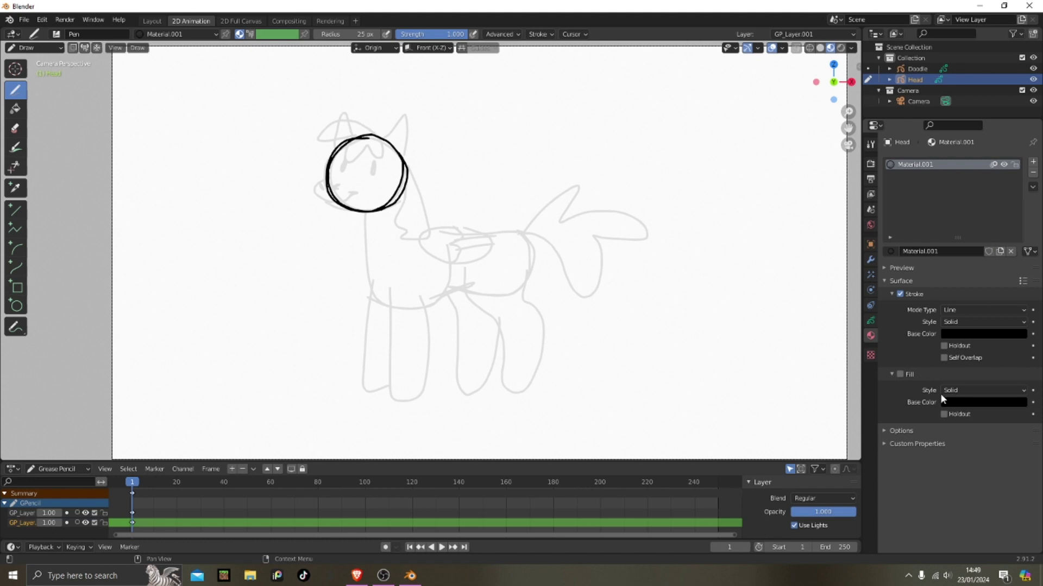
{"action": "left_click", "coordinate": [899, 375]}
{"action": "left_click", "coordinate": [900, 374]}
{"action": "left_click", "coordinate": [1033, 162]}
{"action": "left_click", "coordinate": [952, 253]}
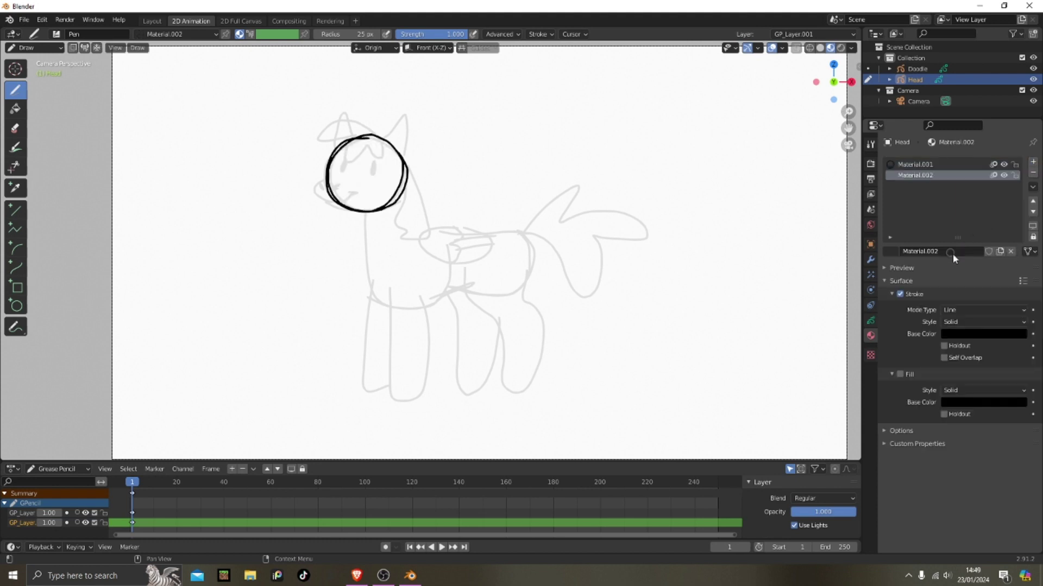
{"action": "left_click", "coordinate": [900, 294]}
{"action": "mouse_move", "coordinate": [390, 140]}
{"action": "left_mouse_down"}
{"action": "mouse_move", "coordinate": [374, 136]}
{"action": "mouse_move", "coordinate": [332, 163]}
{"action": "mouse_move", "coordinate": [400, 206]}
{"action": "mouse_move", "coordinate": [388, 148]}
{"action": "left_mouse_up"}
{"action": "key", "text": "ctrl+z"}
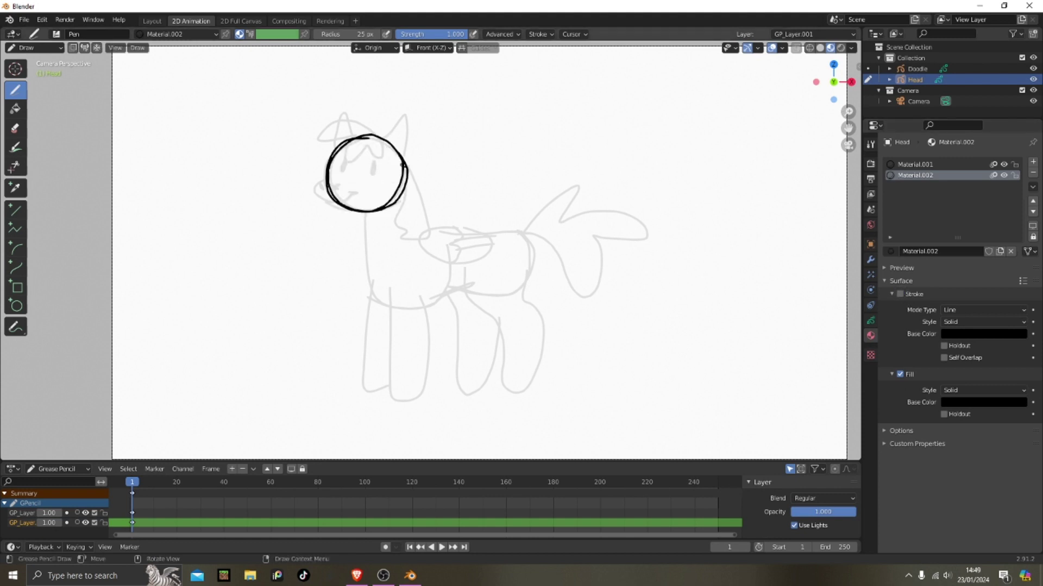
Step: Set the new material's fill base color to light yellow-green and draw the head's fill shape along its outline
{"action": "left_click", "coordinate": [980, 401]}
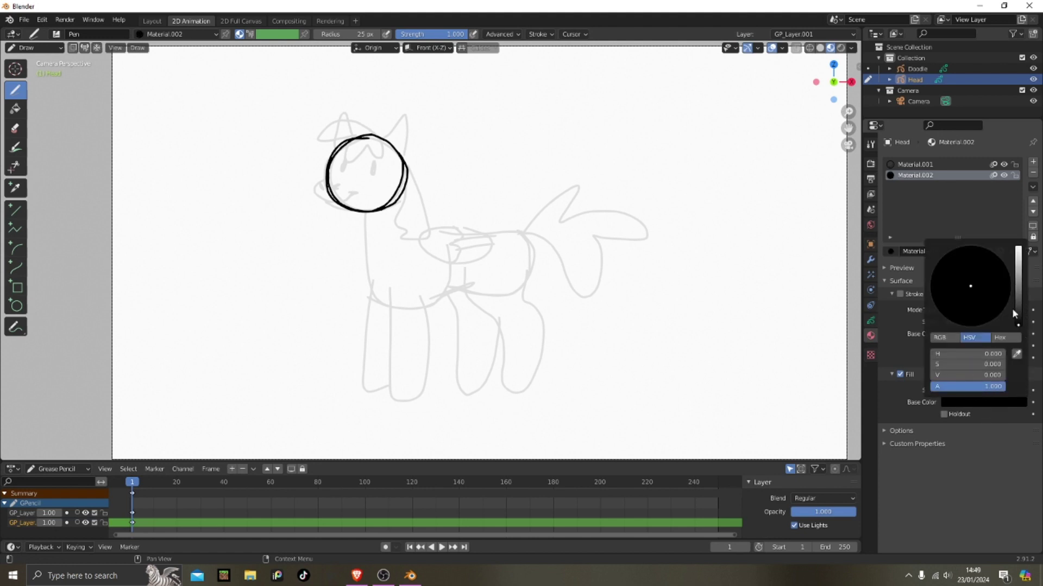
{"action": "left_click_drag", "start_coordinate": [1018, 317], "coordinate": [1018, 249]}
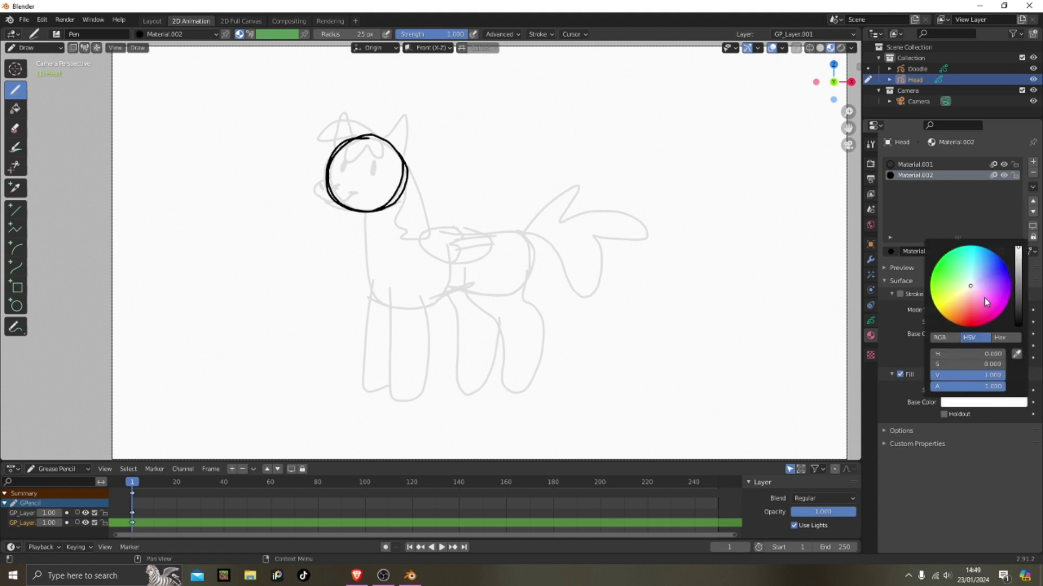
{"action": "left_click", "coordinate": [952, 290]}
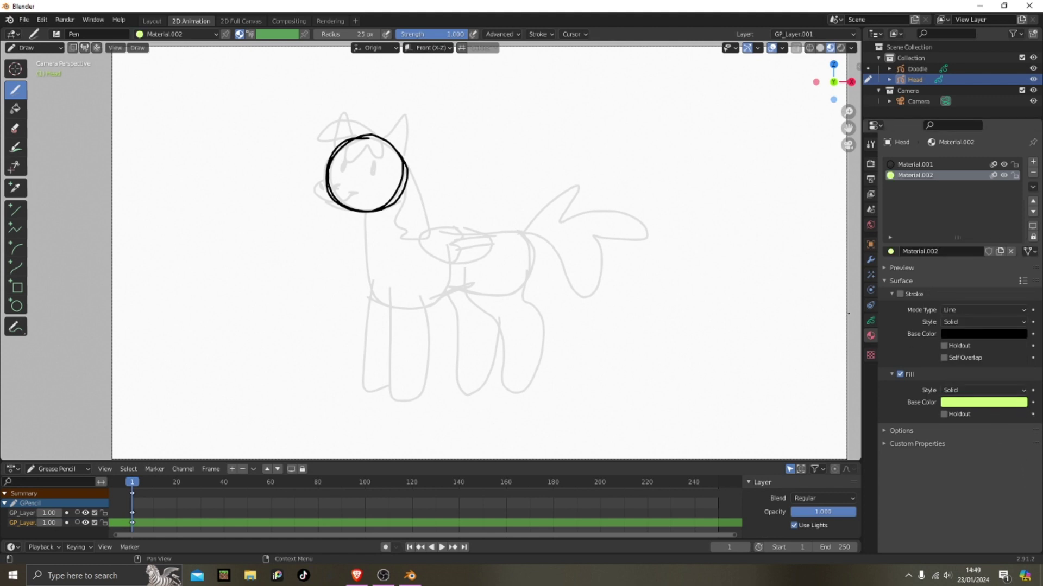
{"action": "mouse_move", "coordinate": [386, 142]}
{"action": "left_mouse_down"}
{"action": "mouse_move", "coordinate": [350, 153]}
{"action": "mouse_move", "coordinate": [388, 162]}
{"action": "mouse_move", "coordinate": [374, 205]}
{"action": "mouse_move", "coordinate": [402, 167]}
{"action": "left_mouse_up"}
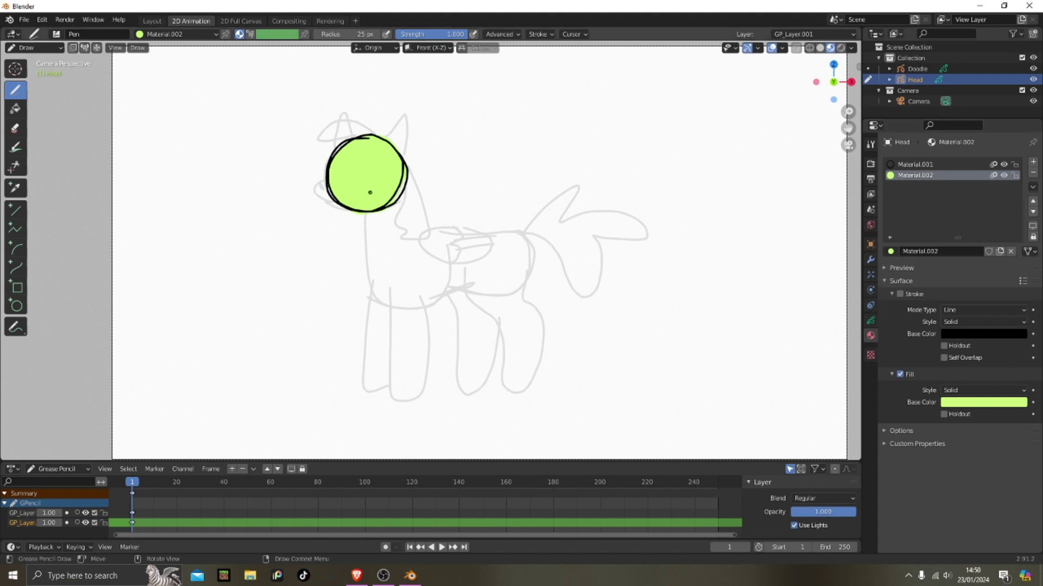
Step: In the Layout workspace, add a blank Grease Pencil object
{"action": "left_click", "coordinate": [152, 20]}
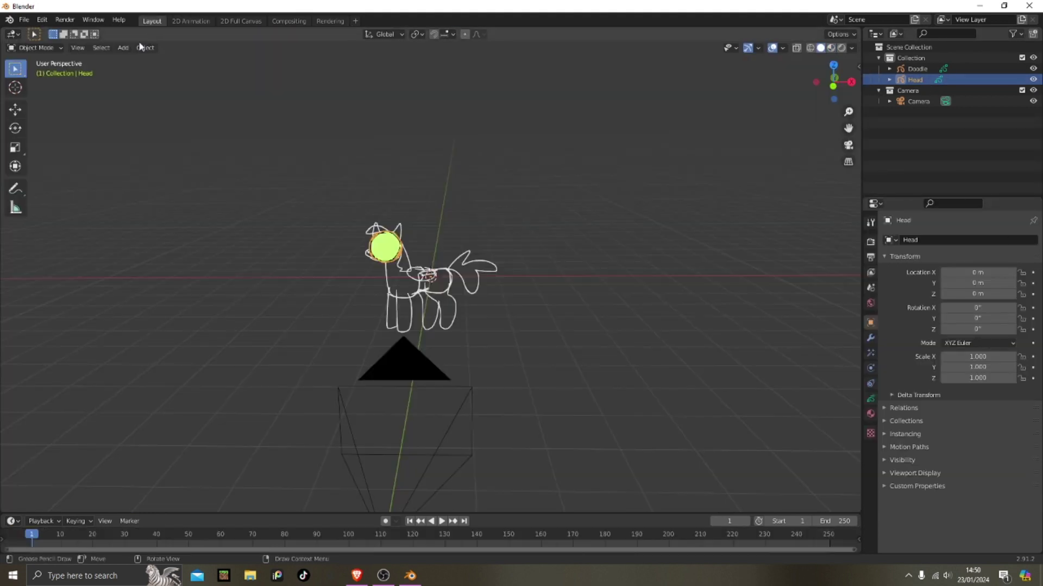
{"action": "left_click", "coordinate": [124, 48]}
{"action": "mouse_move", "coordinate": [161, 128]}
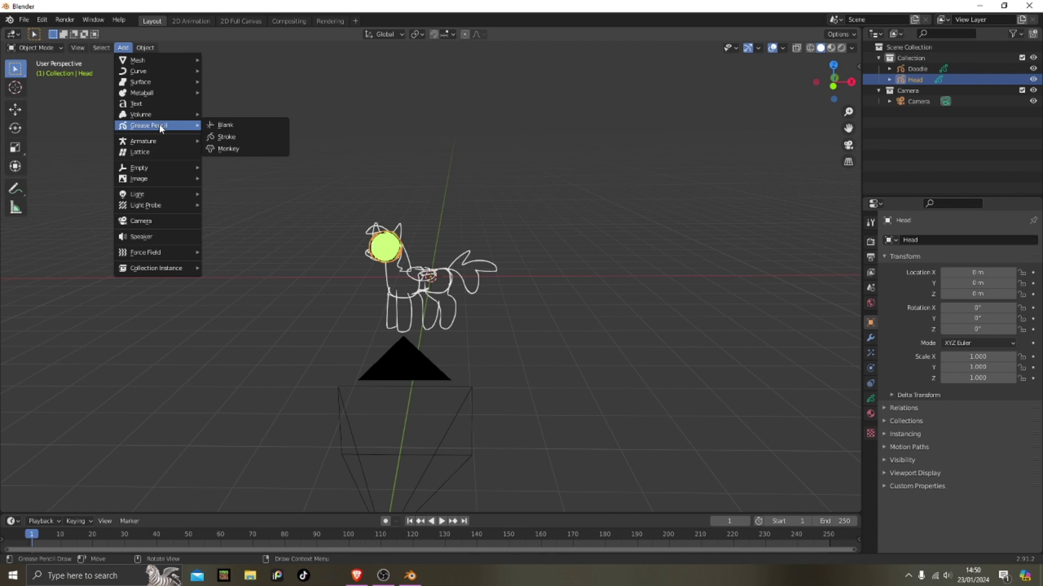
{"action": "left_click", "coordinate": [225, 125]}
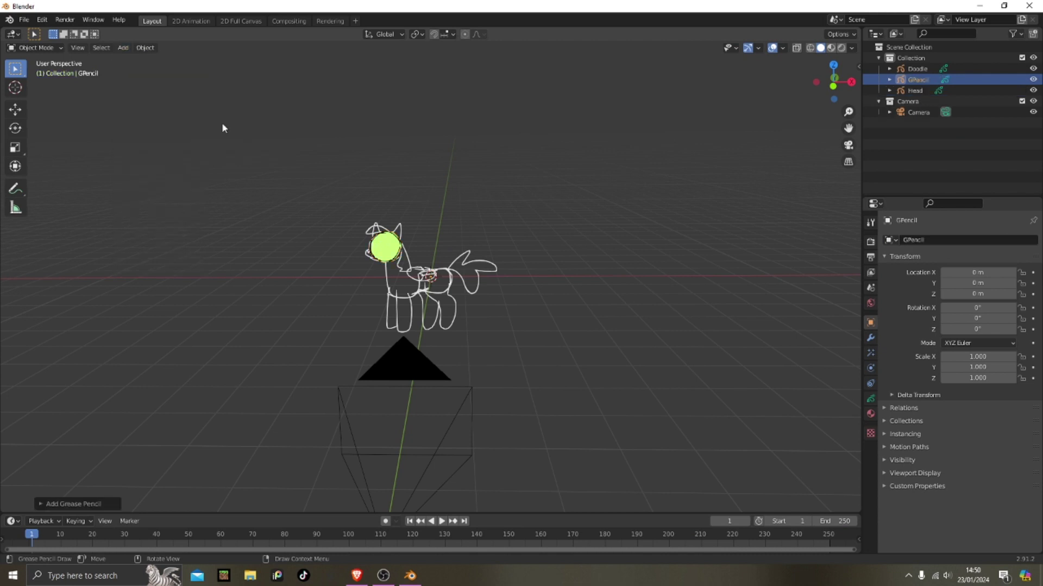
Step: In the 2D Animation workspace, add a layer to the new blank Grease Pencil object and select it
{"action": "left_click", "coordinate": [190, 21]}
{"action": "left_click", "coordinate": [5, 495]}
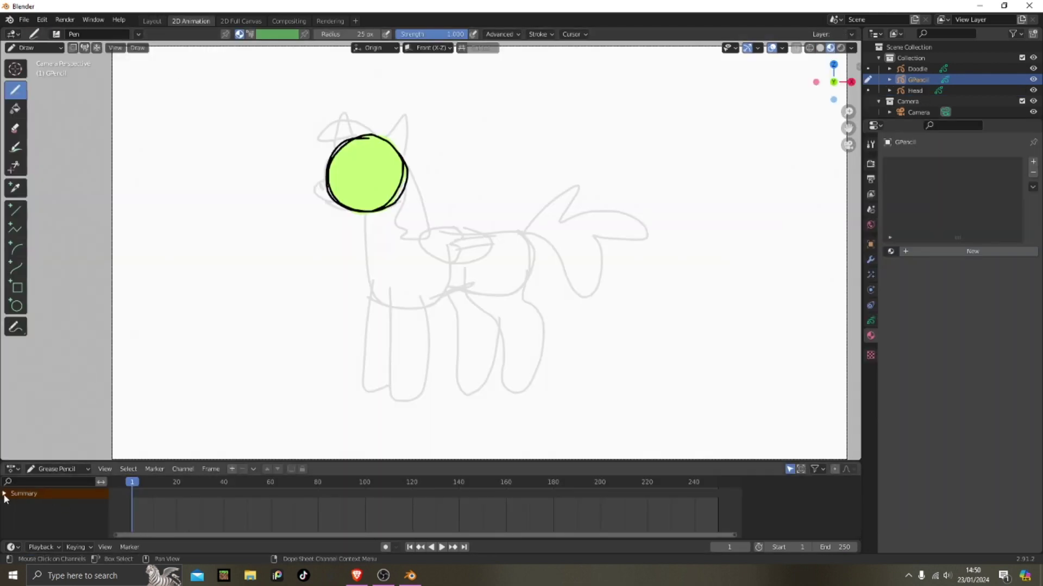
{"action": "left_click", "coordinate": [230, 470]}
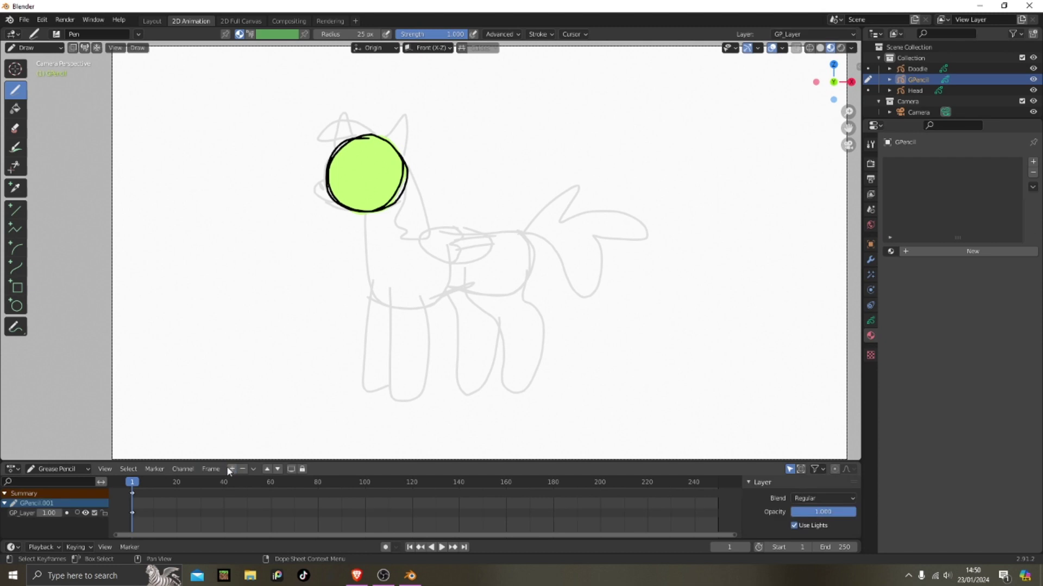
{"action": "left_click", "coordinate": [22, 513]}
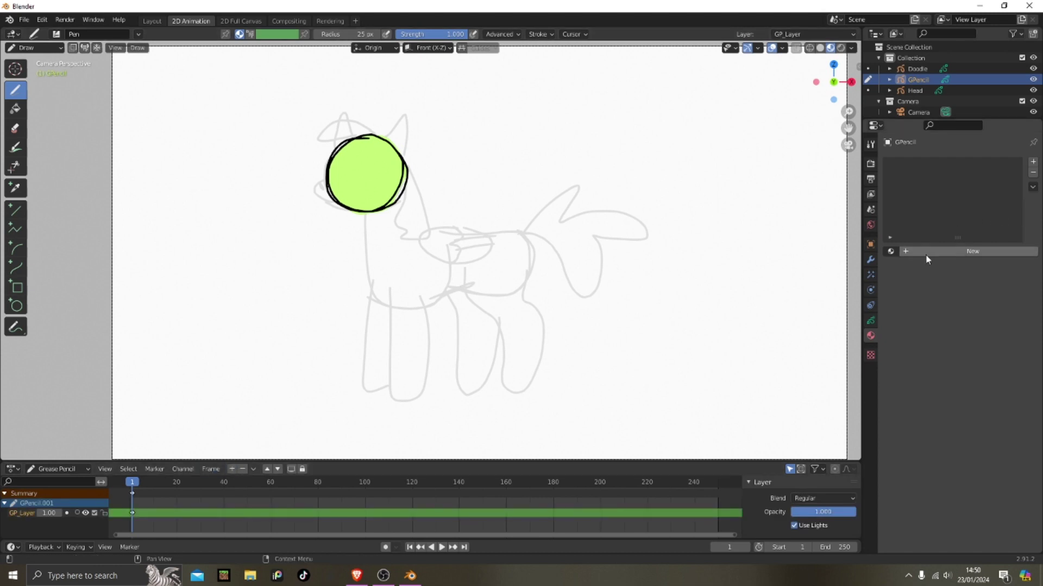
{"action": "left_click", "coordinate": [890, 252]}
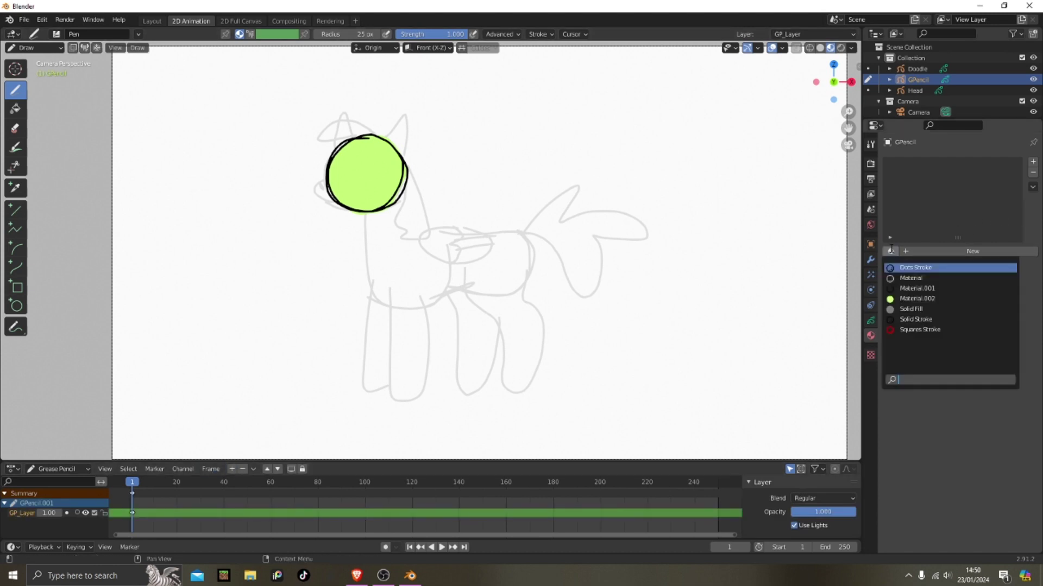
{"action": "left_click", "coordinate": [913, 289]}
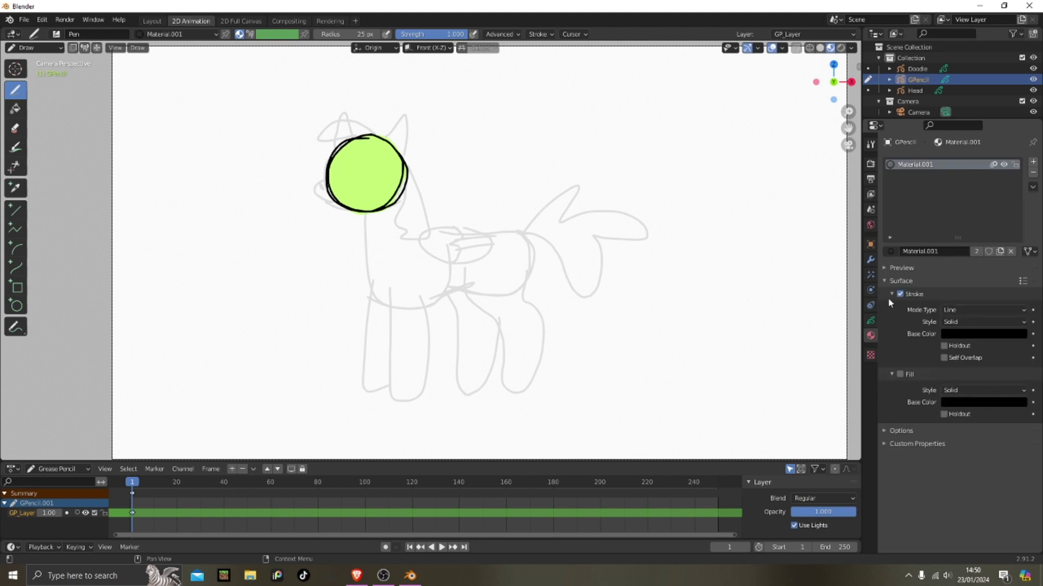
{"action": "left_click", "coordinate": [891, 252]}
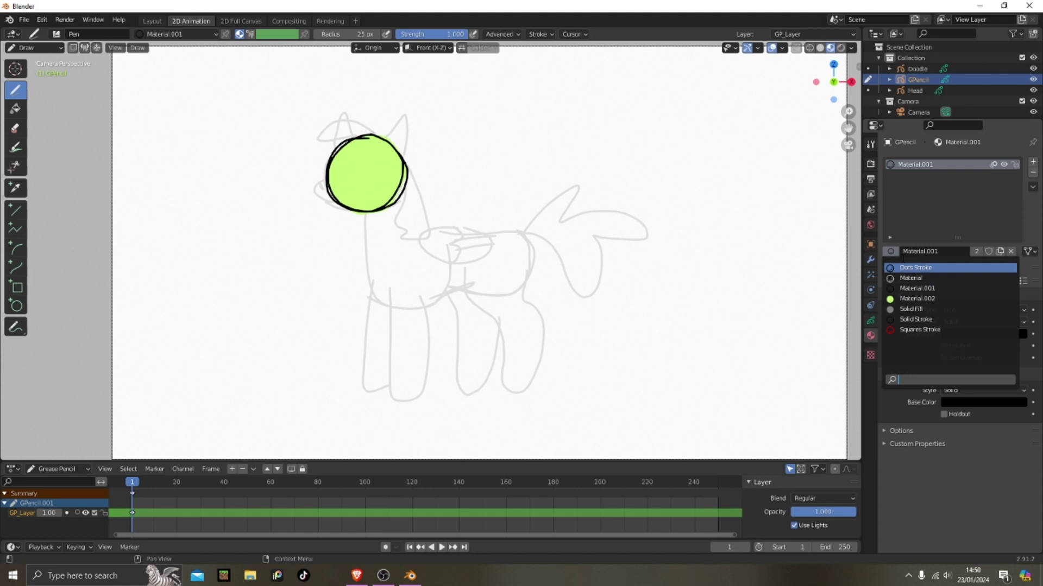
{"action": "key", "text": "ctrl+z"}
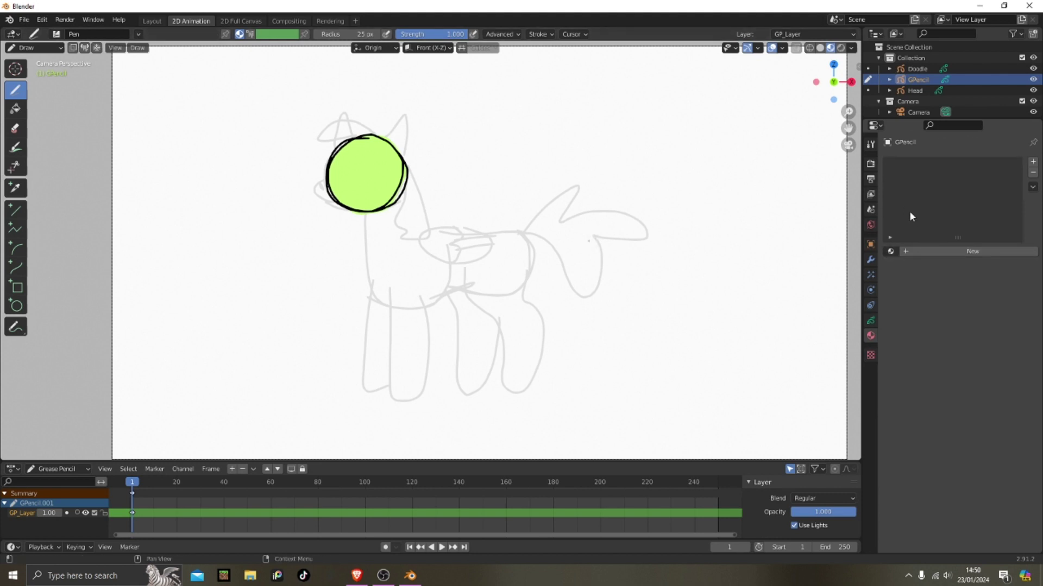
Step: Assign the existing black stroke material, Material.001, to the new Grease Pencil object
{"action": "left_click", "coordinate": [891, 252]}
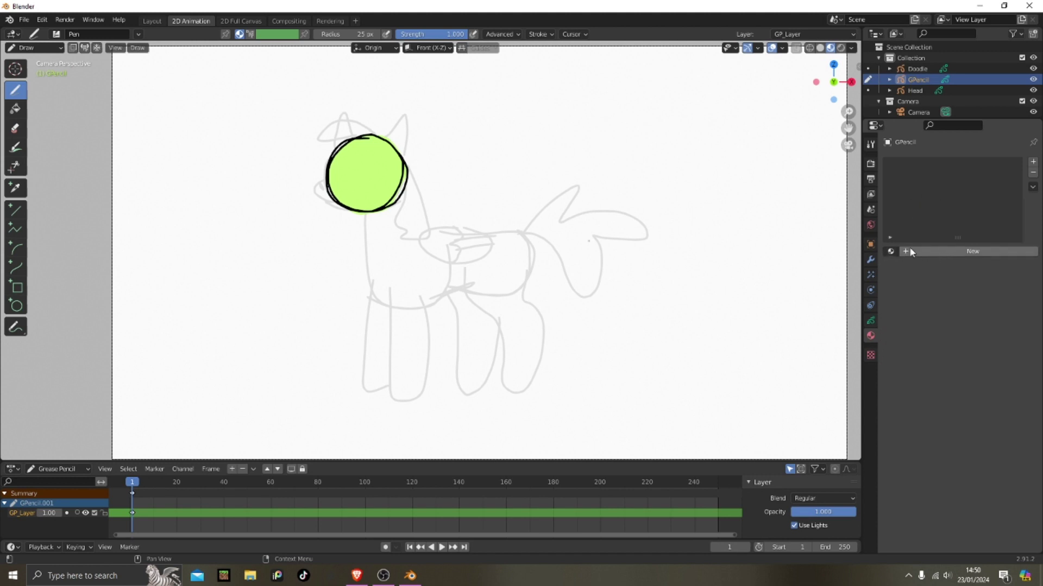
{"action": "left_click", "coordinate": [890, 253]}
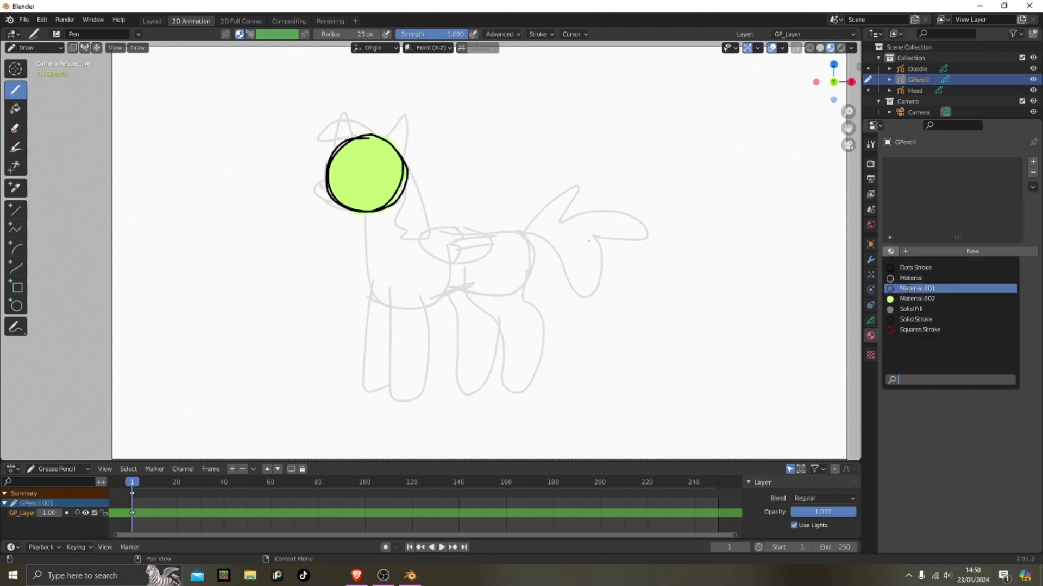
{"action": "left_click", "coordinate": [905, 289]}
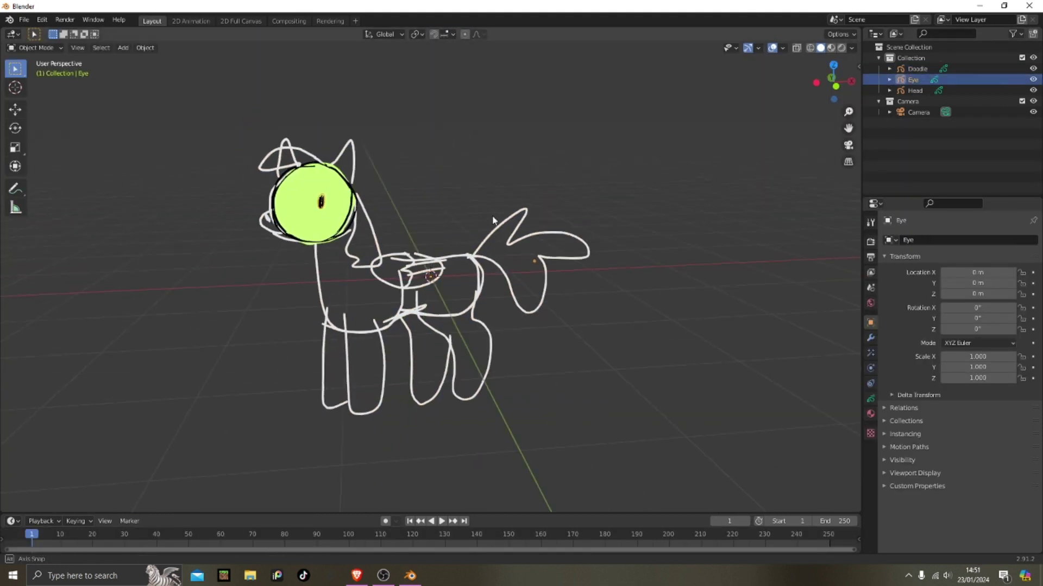
Step: Make a linked duplicate of the Eye object, rotate it 180° about Z and move it along X to form the second eye
{"action": "key", "text": "alt+d"}
{"action": "double_click", "coordinate": [978, 329]}
{"action": "type", "text": "180"}
{"action": "key", "text": "Return"}
{"action": "left_click", "coordinate": [15, 110]}
{"action": "left_click_drag", "start_coordinate": [472, 278], "coordinate": [270, 293]}
{"action": "left_click_drag", "start_coordinate": [834, 82], "coordinate": [869, 85]}
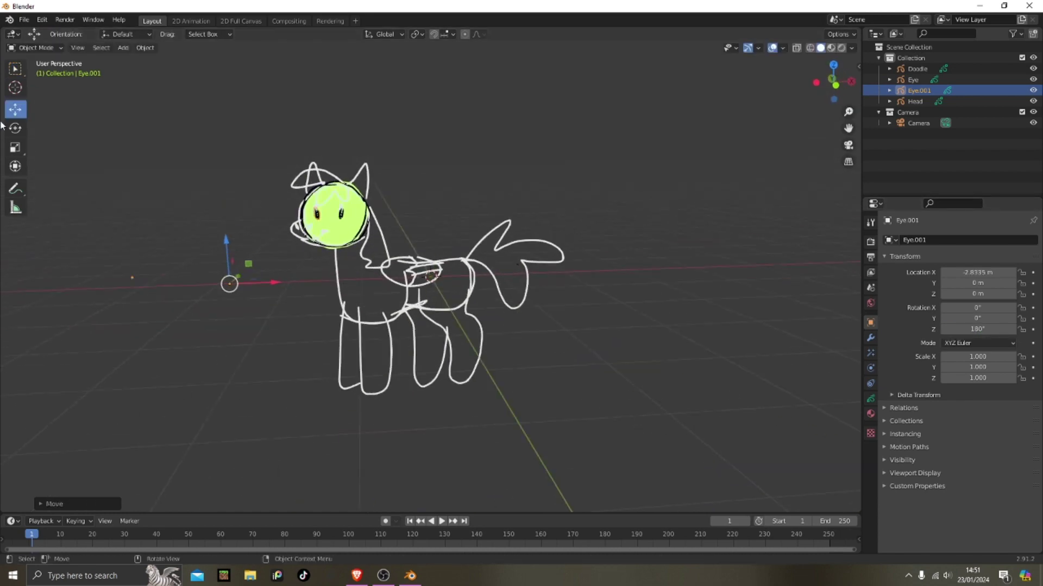
{"action": "left_click", "coordinate": [15, 128]}
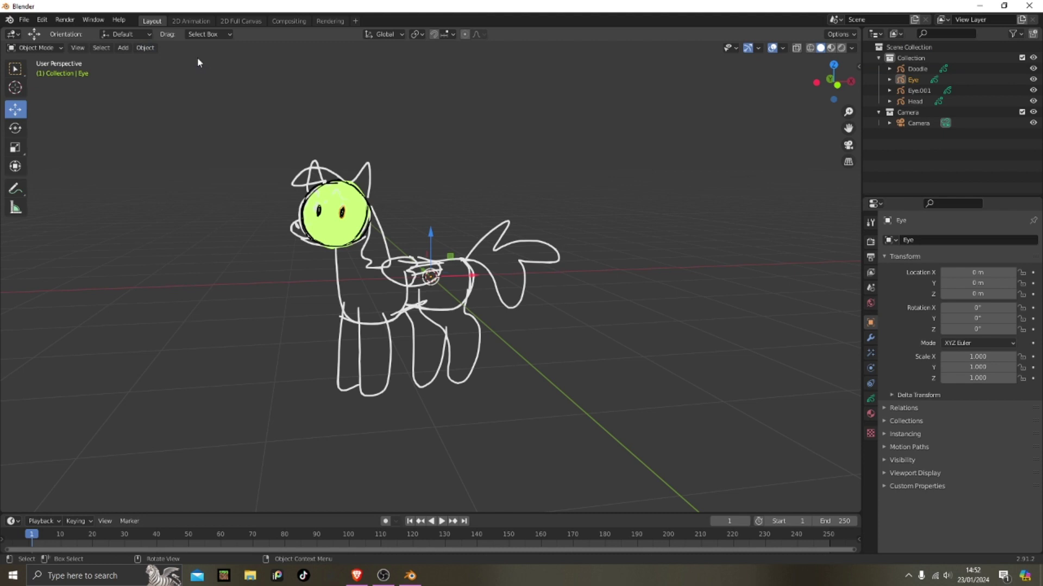
{"action": "left_click", "coordinate": [145, 48]}
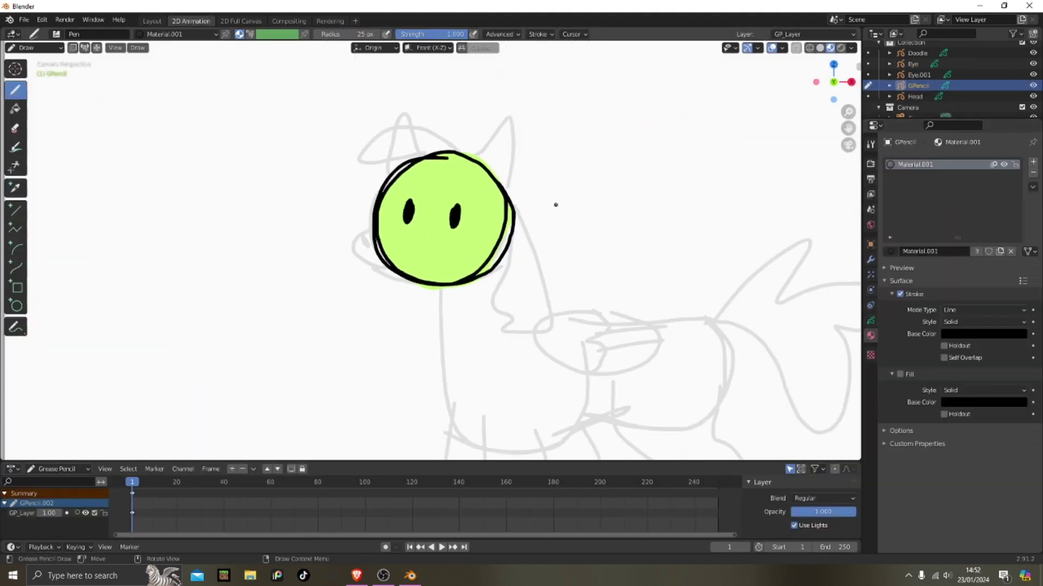
Step: Fill the pony's muzzle and mouth area with the light green Material.002 inside its black outline
{"action": "scroll", "coordinate": [432, 251], "scroll_direction": "up", "scroll_amount": 4}
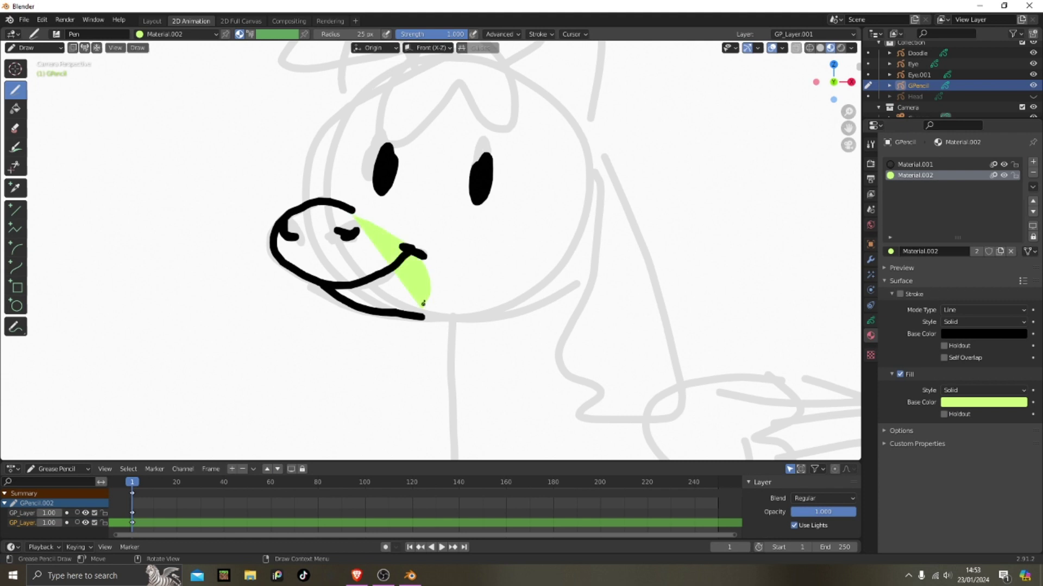
{"action": "mouse_move", "coordinate": [428, 304]}
{"action": "left_mouse_down"}
{"action": "mouse_move", "coordinate": [352, 217]}
{"action": "mouse_move", "coordinate": [304, 234]}
{"action": "left_mouse_up"}
{"action": "scroll", "coordinate": [473, 291], "scroll_direction": "down", "scroll_amount": 2}
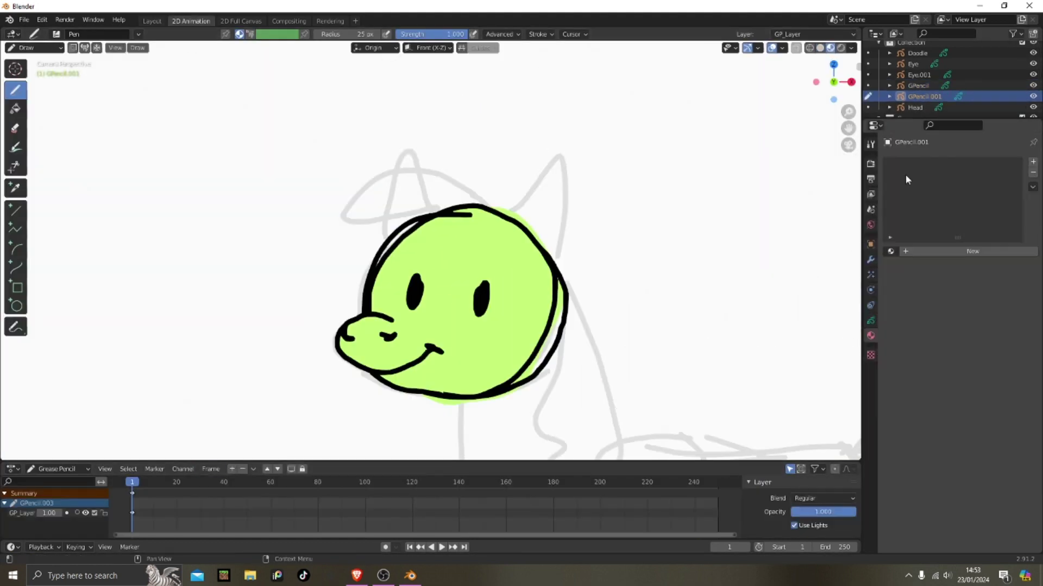
{"action": "left_click", "coordinate": [914, 164]}
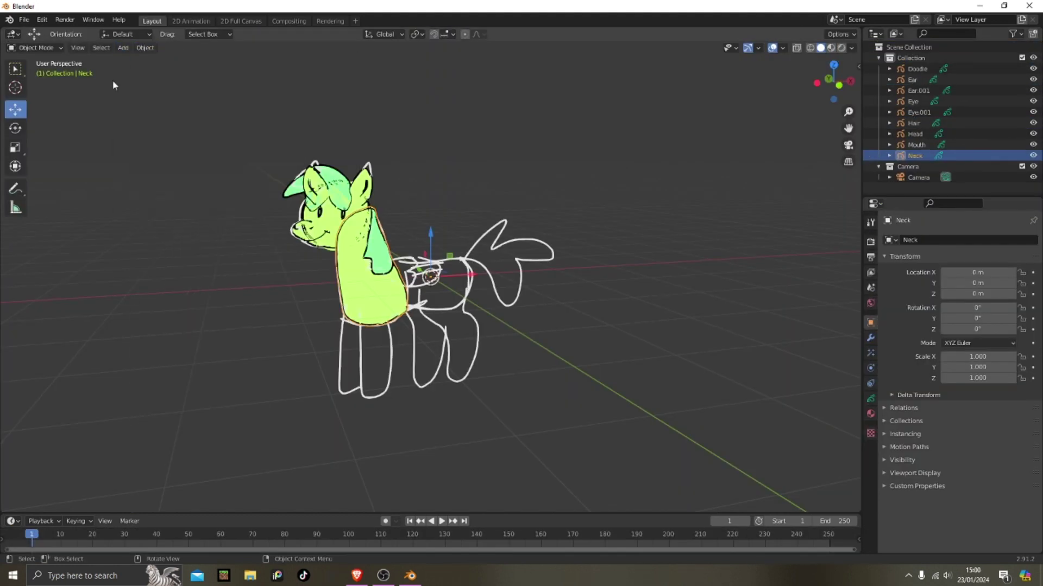
Step: Outline the pony's torso on the Body object with Material.001 and fill it with the light green Material.002
{"action": "left_click", "coordinate": [924, 124]}
{"action": "left_click", "coordinate": [930, 71]}
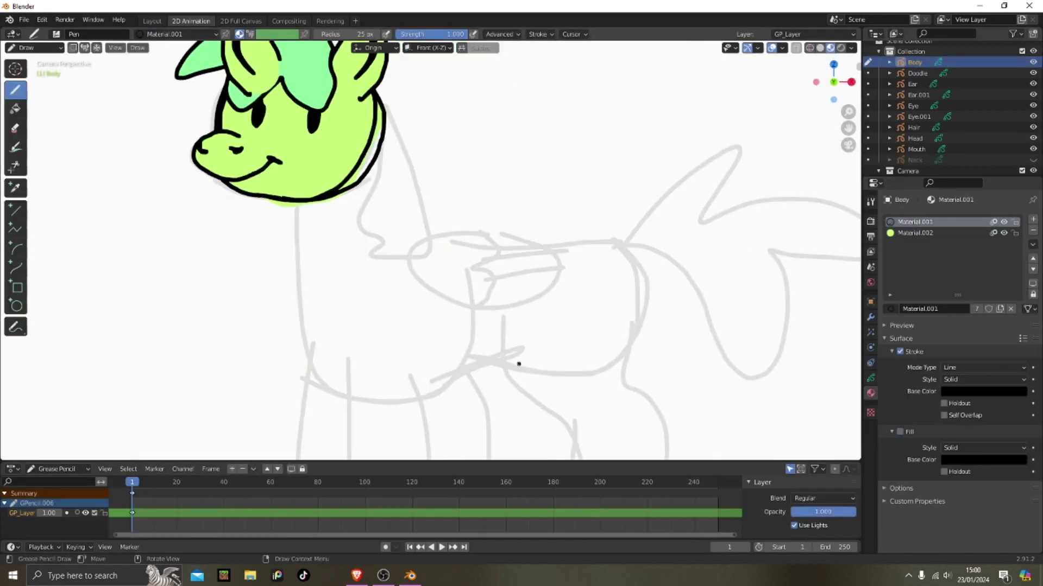
{"action": "left_click_drag", "start_coordinate": [572, 227], "coordinate": [397, 240]}
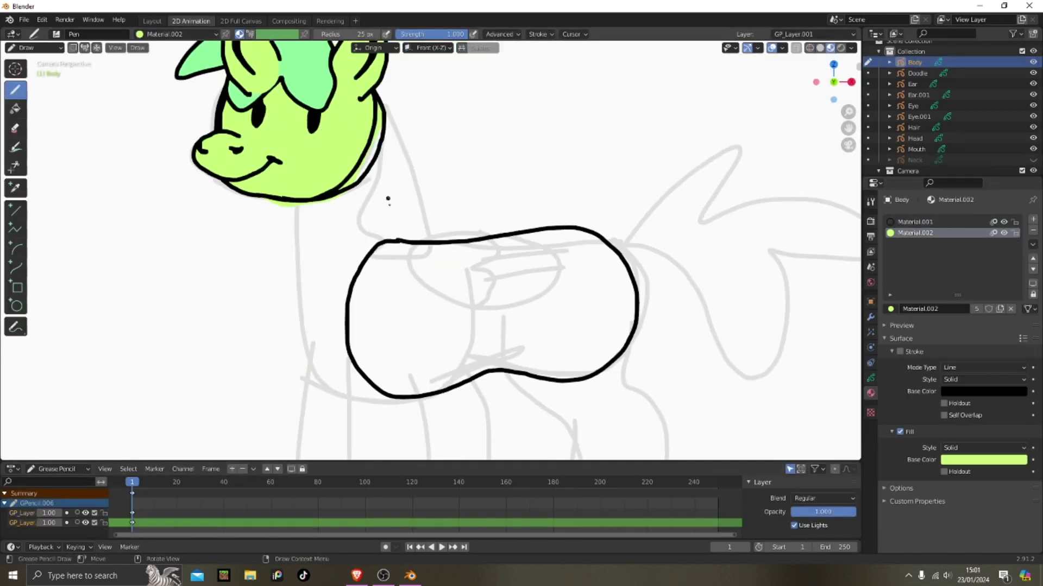
{"action": "mouse_move", "coordinate": [391, 244]}
{"action": "left_mouse_down"}
{"action": "mouse_move", "coordinate": [413, 347]}
{"action": "mouse_move", "coordinate": [575, 374]}
{"action": "mouse_move", "coordinate": [592, 250]}
{"action": "left_mouse_up"}
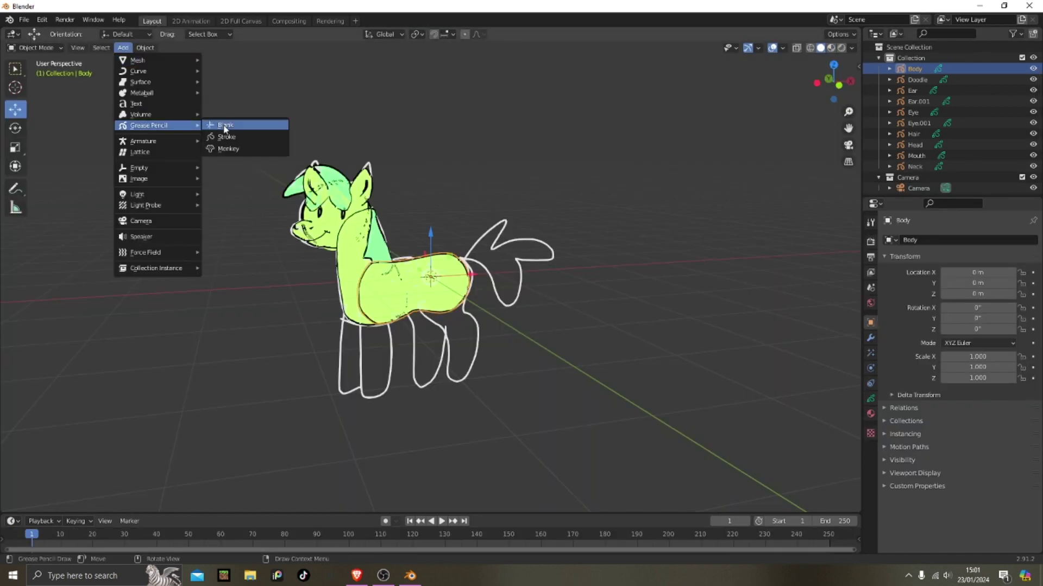
Step: Add another blank Grease Pencil object and rename it Leg F
{"action": "left_click", "coordinate": [224, 129]}
{"action": "double_click", "coordinate": [915, 127]}
{"action": "type", "text": "Leg F"}
{"action": "key", "text": "Return"}
Step: In the 2D Animation workspace, add a layer to Leg F and give it the materials Material.001 and Material.002
{"action": "left_click", "coordinate": [191, 21]}
{"action": "left_click", "coordinate": [232, 469]}
{"action": "left_click", "coordinate": [1032, 219]}
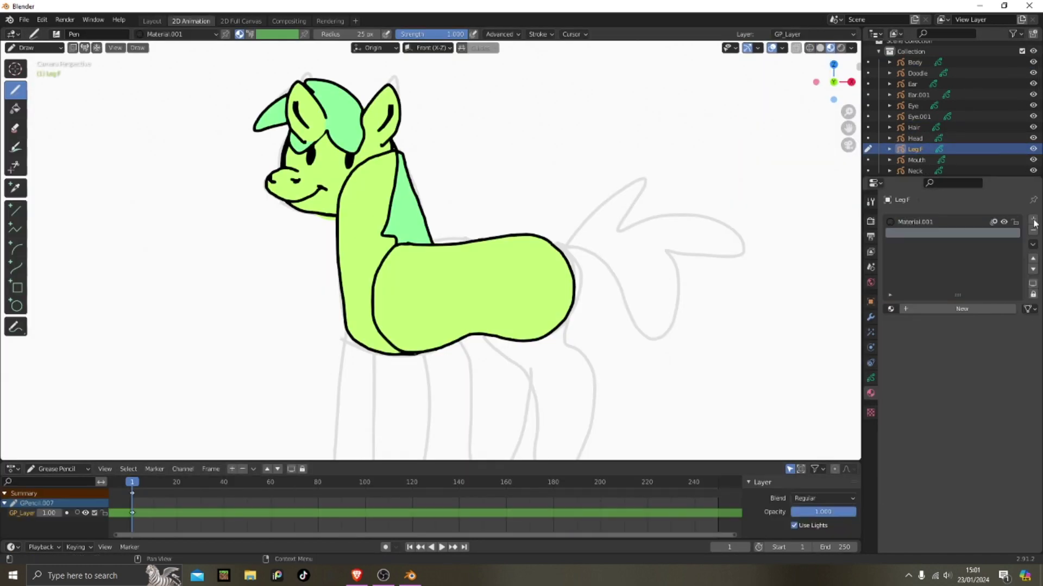
{"action": "left_click", "coordinate": [891, 309]}
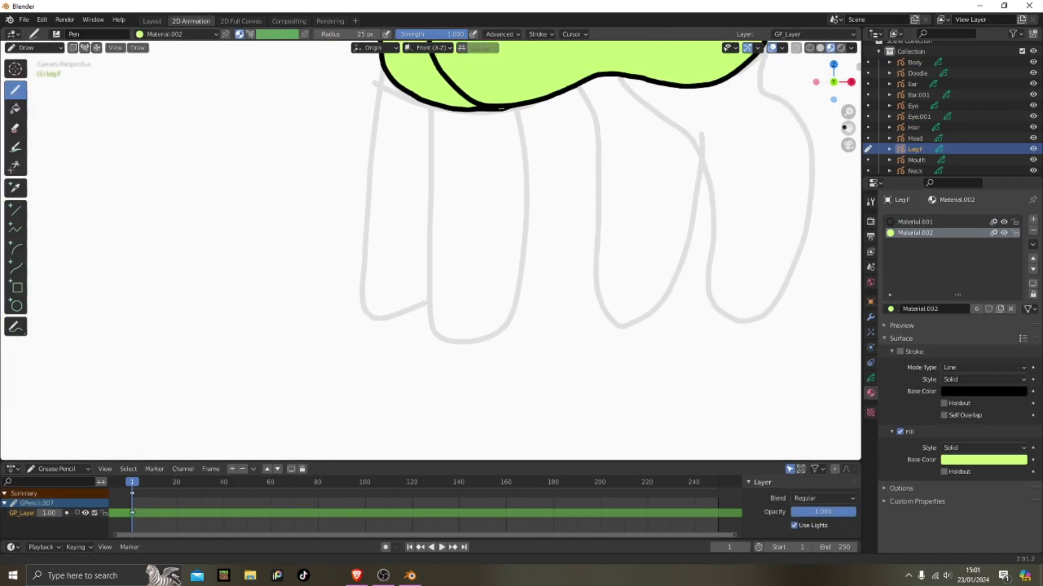
Step: Outline the near front leg with Material.001, then fill it with Material.002 on a new layer moved below the outline
{"action": "mouse_move", "coordinate": [370, 46]}
{"action": "left_mouse_down"}
{"action": "mouse_move", "coordinate": [365, 296]}
{"action": "mouse_move", "coordinate": [369, 98]}
{"action": "left_mouse_up"}
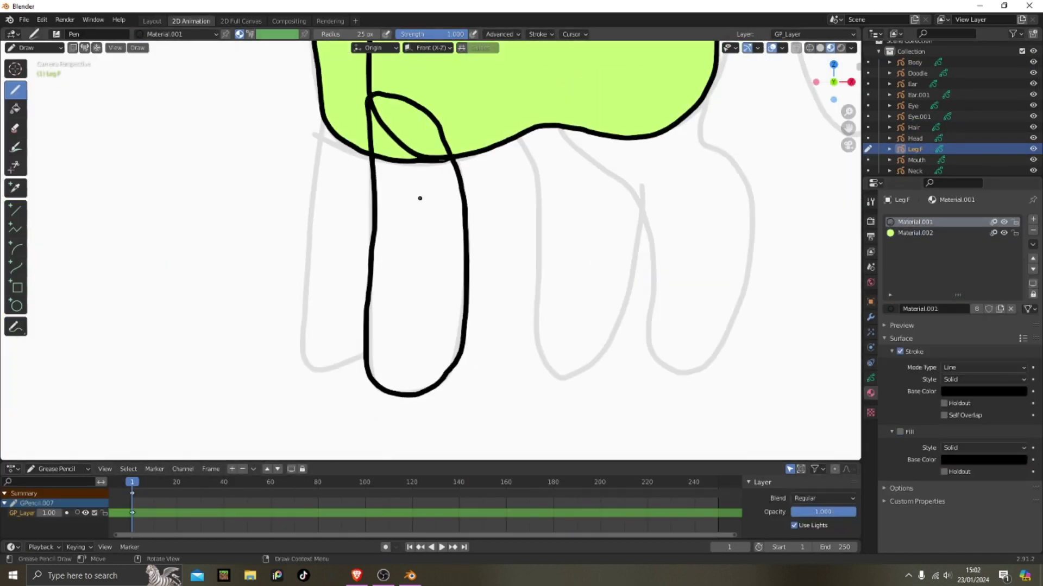
{"action": "left_click", "coordinate": [233, 469]}
{"action": "left_click", "coordinate": [277, 469]}
{"action": "left_click", "coordinate": [915, 233]}
{"action": "mouse_move", "coordinate": [439, 131]}
{"action": "left_mouse_down"}
{"action": "mouse_move", "coordinate": [374, 290]}
{"action": "mouse_move", "coordinate": [465, 237]}
{"action": "mouse_move", "coordinate": [443, 139]}
{"action": "left_mouse_up"}
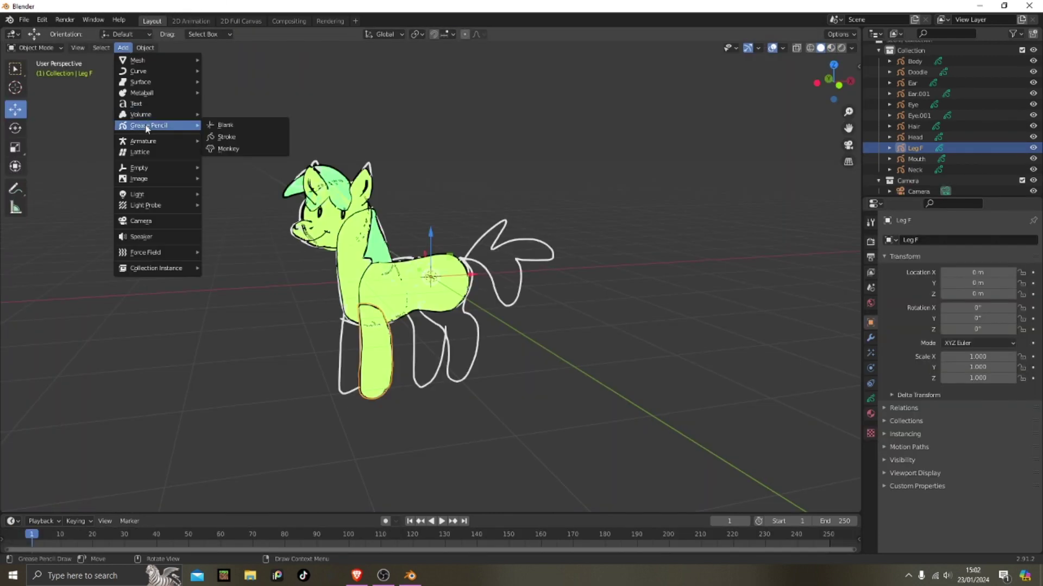
Step: Add a blank Grease Pencil object for Leg B, outline the near hind leg in black and select Material.002 for its fill
{"action": "left_click", "coordinate": [219, 123]}
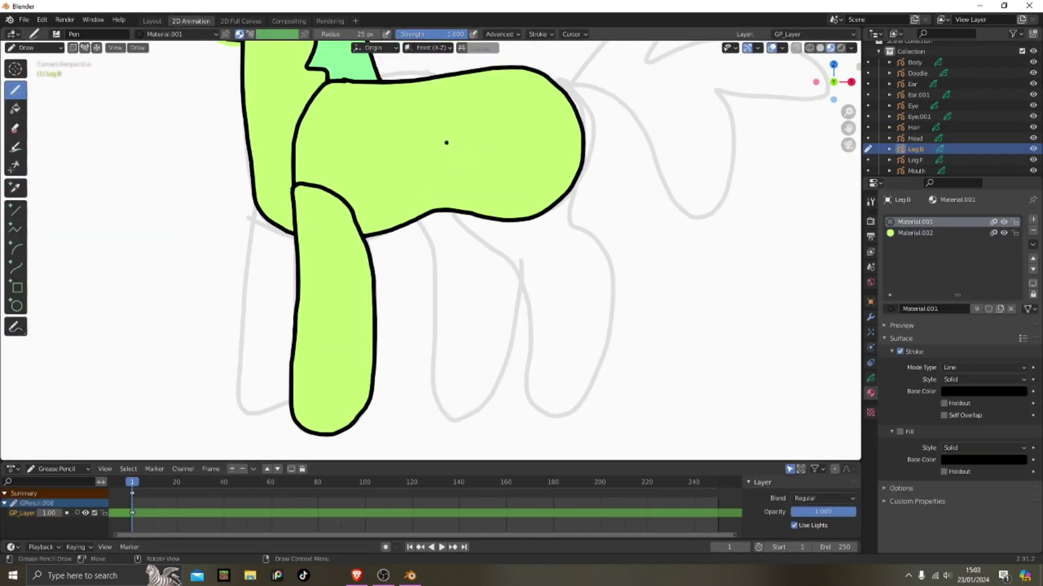
{"action": "mouse_move", "coordinate": [445, 143]}
{"action": "left_mouse_down"}
{"action": "mouse_move", "coordinate": [580, 177]}
{"action": "mouse_move", "coordinate": [582, 162]}
{"action": "mouse_move", "coordinate": [593, 349]}
{"action": "mouse_move", "coordinate": [477, 216]}
{"action": "left_mouse_up"}
{"action": "left_click", "coordinate": [977, 234]}
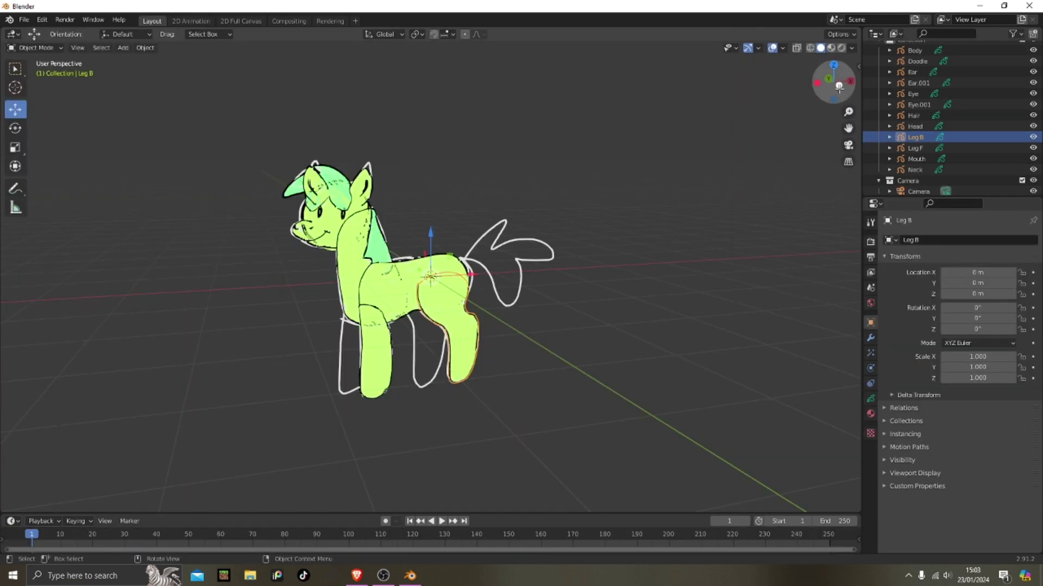
Step: Make linked duplicates of Leg B and Leg F, set their Z rotation to 180°, and move them into place as the far legs
{"action": "key", "text": "KP_1"}
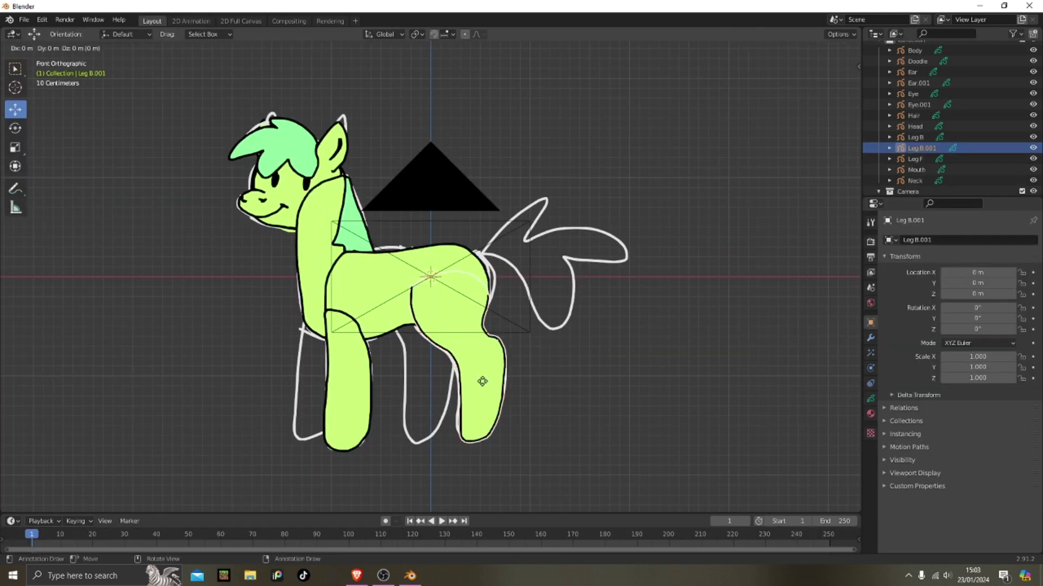
{"action": "key", "text": "alt+d"}
{"action": "double_click", "coordinate": [977, 329]}
{"action": "type", "text": "180"}
{"action": "key", "text": "Return"}
{"action": "key", "text": "g"}
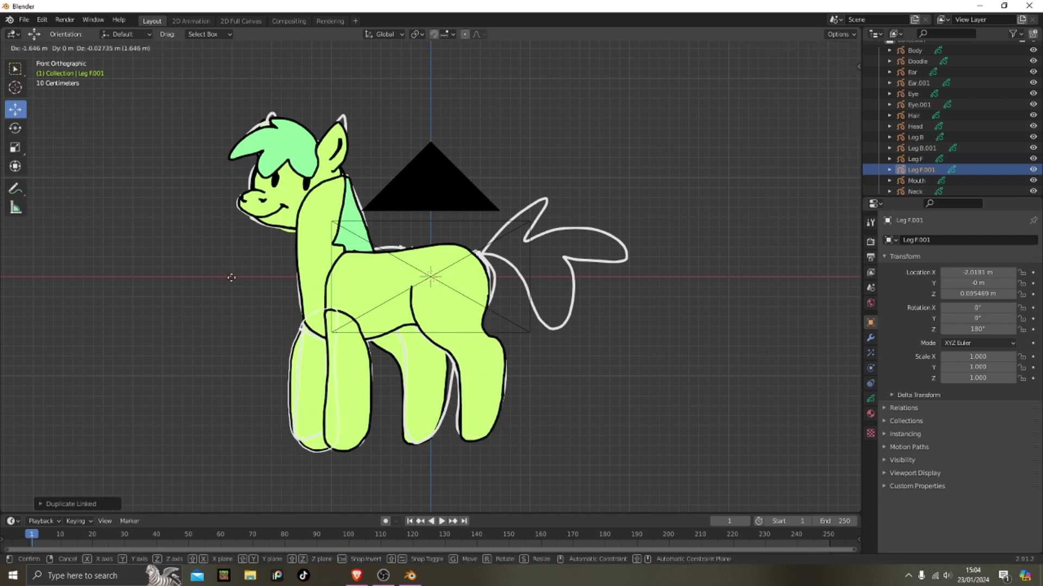
{"action": "left_click", "coordinate": [316, 347]}
Step: Undo the flip and placement of the front leg copy, then rotate Leg F.001 so it slants forward
{"action": "key", "text": "ctrl+z"}
{"action": "key", "text": "ctrl+z"}
{"action": "key", "text": "r"}
{"action": "left_click", "coordinate": [381, 305]}
{"action": "key", "text": "r"}
{"action": "left_click", "coordinate": [382, 304]}
Step: Fine-tune the position and rotation of the front legs so they stand side by side, then deselect everything
{"action": "key", "text": "g"}
{"action": "key", "text": "r"}
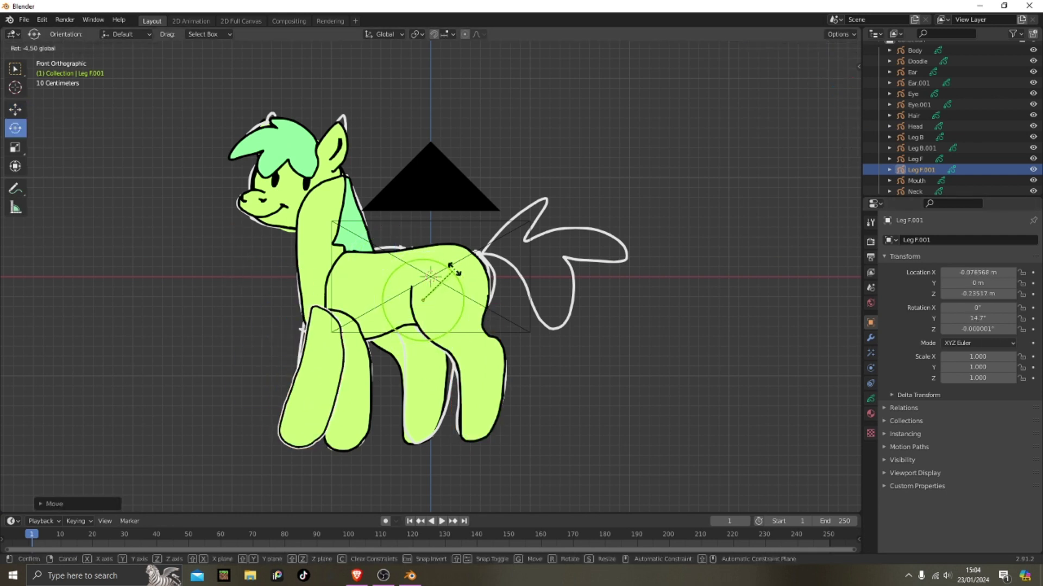
{"action": "left_click", "coordinate": [350, 380]}
{"action": "key", "text": "g"}
{"action": "left_click", "coordinate": [447, 268]}
{"action": "key", "text": "alt+a"}
{"action": "left_click", "coordinate": [449, 260]}
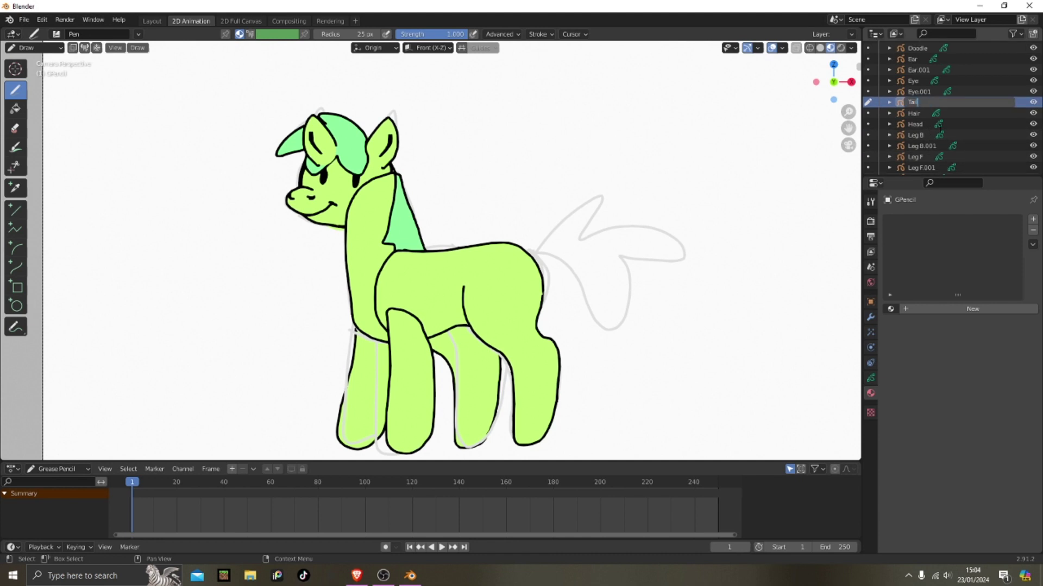
Step: Name the new Grease Pencil object Tail and give it the materials Material.001 and Material.003
{"action": "key", "text": "Return"}
{"action": "left_click", "coordinate": [891, 308]}
{"action": "left_click", "coordinate": [1033, 219]}
{"action": "left_click", "coordinate": [891, 309]}
{"action": "scroll", "coordinate": [629, 298], "scroll_direction": "up", "scroll_amount": 3}
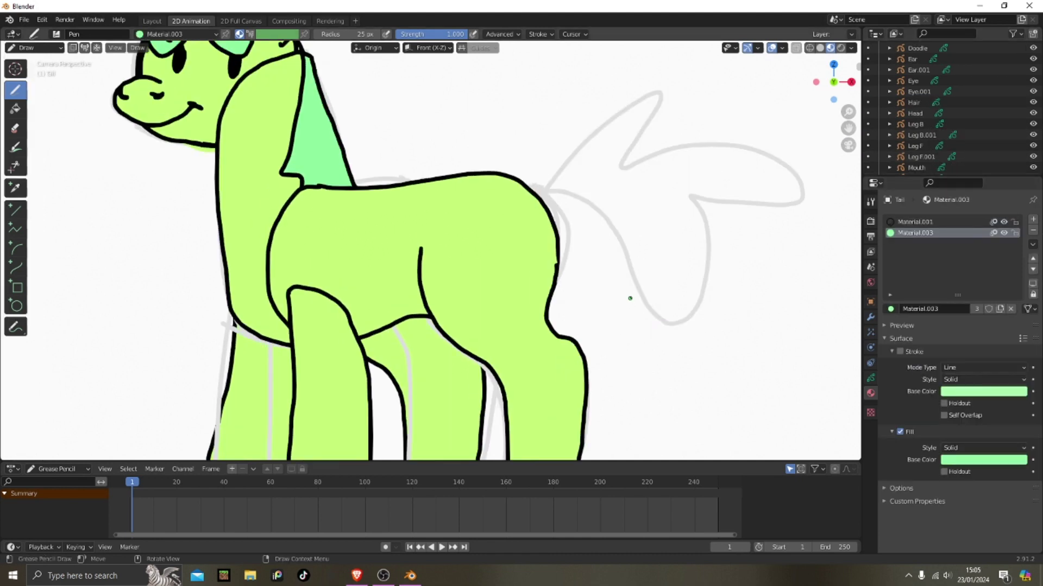
Step: Outline the tail with Material.001, then fill it with Material.003 on a new layer moved below the outline
{"action": "left_click", "coordinate": [915, 222]}
{"action": "left_click_drag", "start_coordinate": [523, 185], "coordinate": [521, 184]}
{"action": "left_click", "coordinate": [232, 469]}
{"action": "left_click", "coordinate": [278, 469]}
{"action": "left_click", "coordinate": [934, 233]}
{"action": "mouse_move", "coordinate": [670, 90]}
{"action": "left_mouse_down"}
{"action": "mouse_move", "coordinate": [521, 199]}
{"action": "mouse_move", "coordinate": [690, 265]}
{"action": "mouse_move", "coordinate": [725, 128]}
{"action": "mouse_move", "coordinate": [668, 92]}
{"action": "left_mouse_up"}
{"action": "scroll", "coordinate": [614, 244], "scroll_direction": "down", "scroll_amount": 4}
{"action": "scroll", "coordinate": [934, 108], "scroll_direction": "up", "scroll_amount": 2}
{"action": "scroll", "coordinate": [488, 173], "scroll_direction": "up", "scroll_amount": 1}
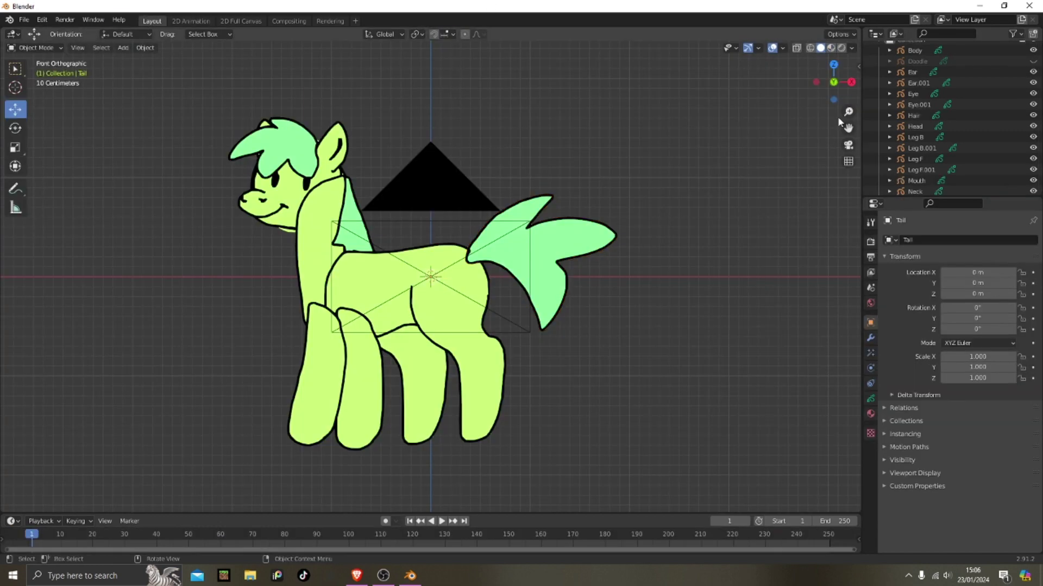
Step: Return to the front orthographic view and select the Head object
{"action": "middle_click_drag", "start_coordinate": [467, 283], "coordinate": [766, 147]}
{"action": "key", "text": "KP_1"}
{"action": "scroll", "coordinate": [985, 165], "scroll_direction": "up", "scroll_amount": 1}
{"action": "scroll", "coordinate": [418, 260], "scroll_direction": "up", "scroll_amount": 1}
{"action": "left_click", "coordinate": [353, 170]}
{"action": "left_click", "coordinate": [326, 170]}
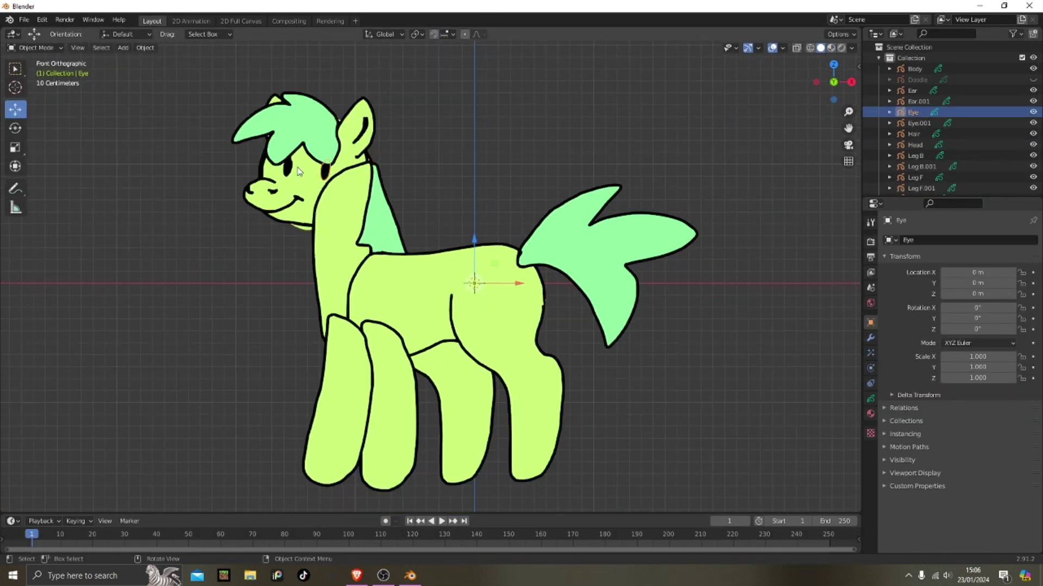
{"action": "left_click", "coordinate": [312, 170]}
Step: Restrict transforms to origins only and move the Head's origin to the centre of the head
{"action": "left_click", "coordinate": [858, 68]}
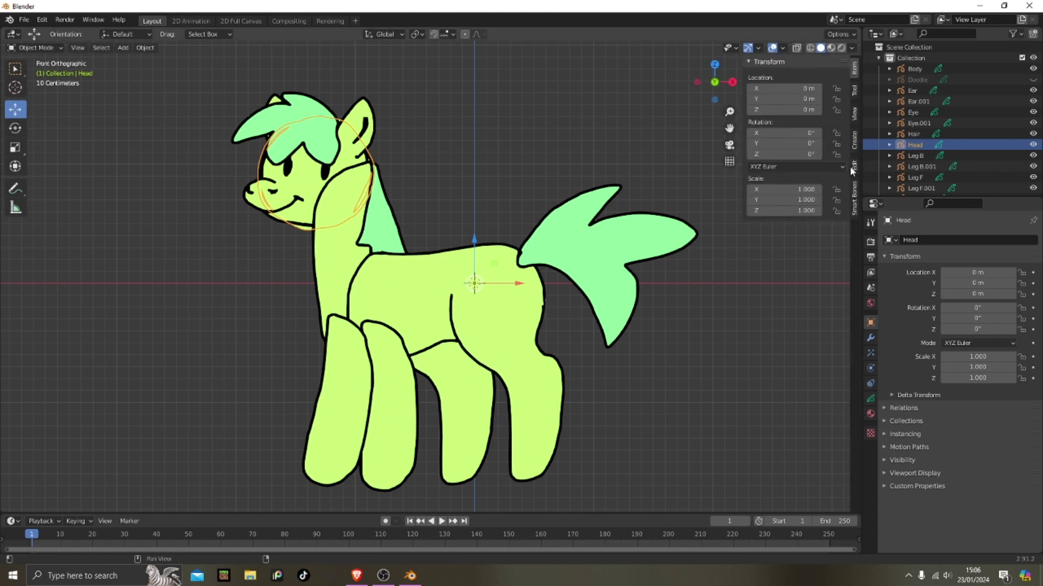
{"action": "left_click", "coordinate": [854, 114]}
{"action": "scroll", "coordinate": [409, 202], "scroll_direction": "up", "scroll_amount": 2}
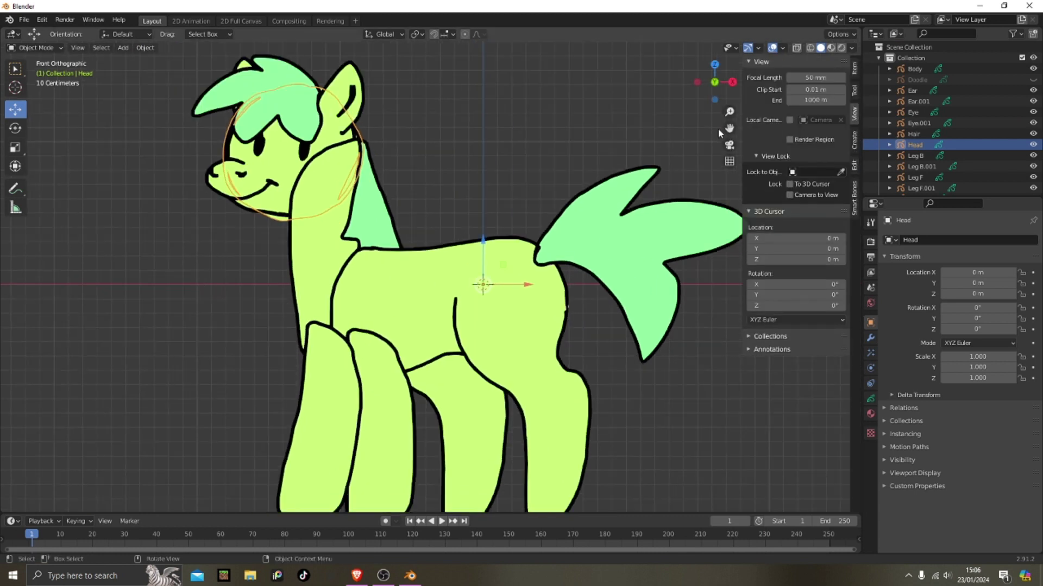
{"action": "left_click_drag", "start_coordinate": [728, 128], "coordinate": [810, 171]}
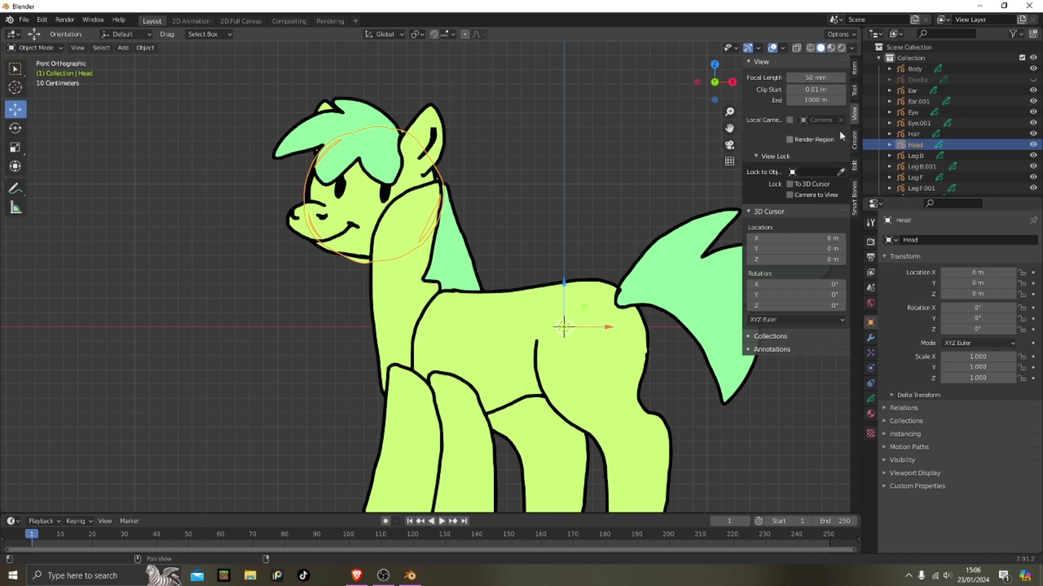
{"action": "left_click", "coordinate": [855, 90]}
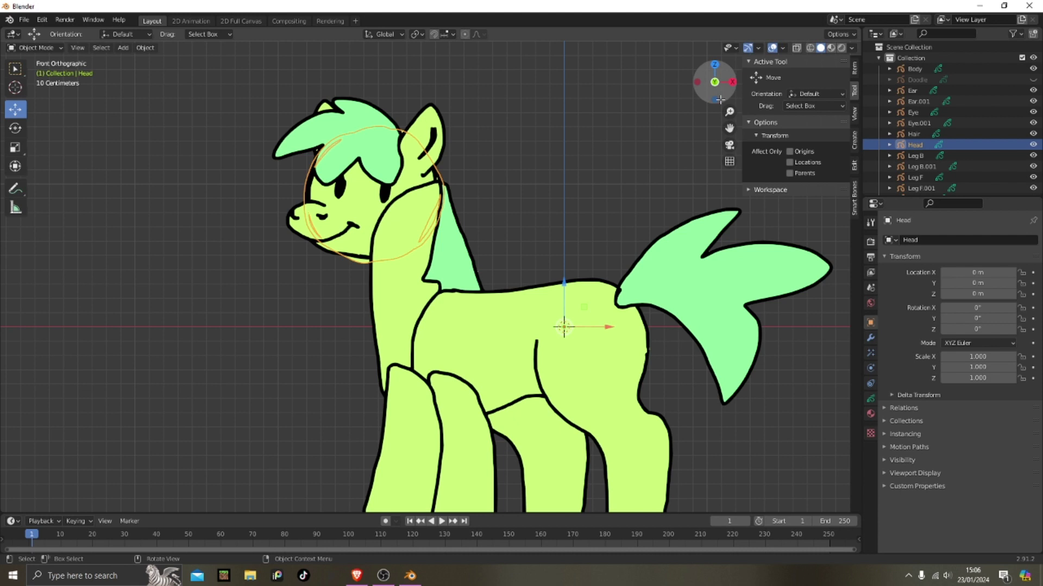
{"action": "left_click", "coordinate": [790, 151]}
{"action": "scroll", "coordinate": [569, 343], "scroll_direction": "up", "scroll_amount": 1}
{"action": "left_click_drag", "start_coordinate": [590, 337], "coordinate": [359, 179]}
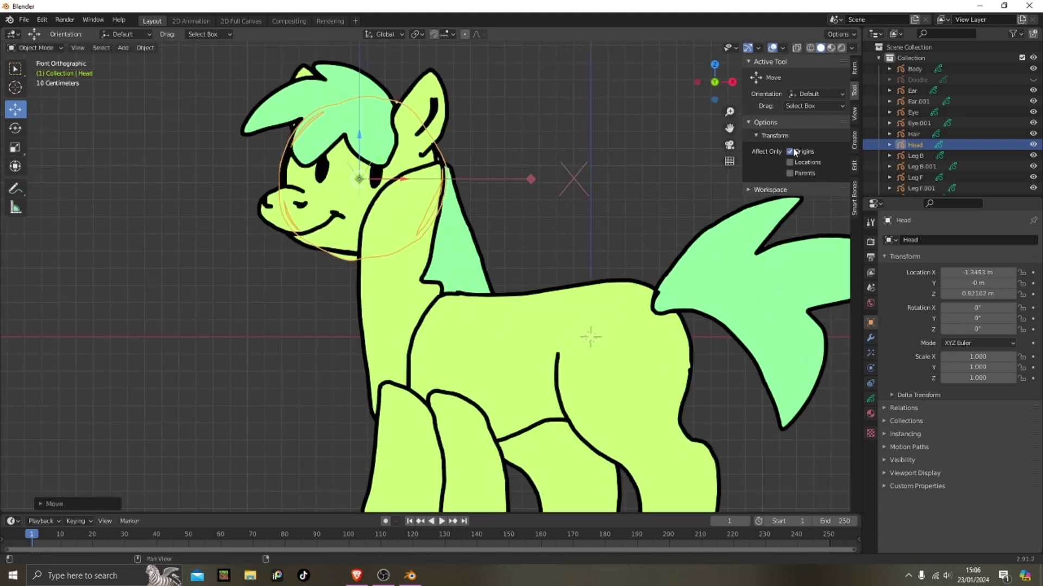
Step: Set the Head's origin to its geometry, with transforms no longer restricted to origins
{"action": "right_click", "coordinate": [357, 200]}
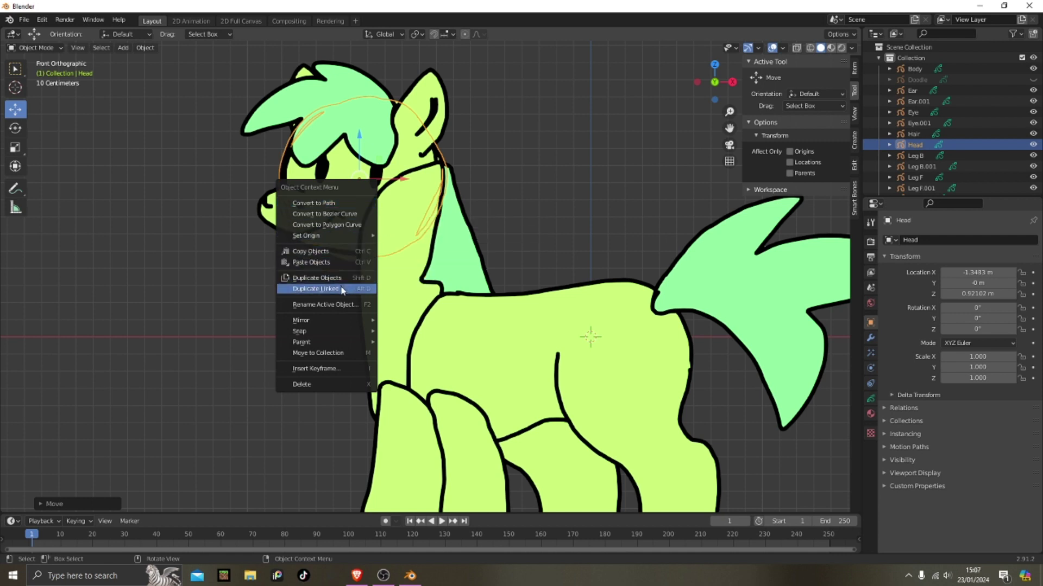
{"action": "mouse_move", "coordinate": [336, 331]}
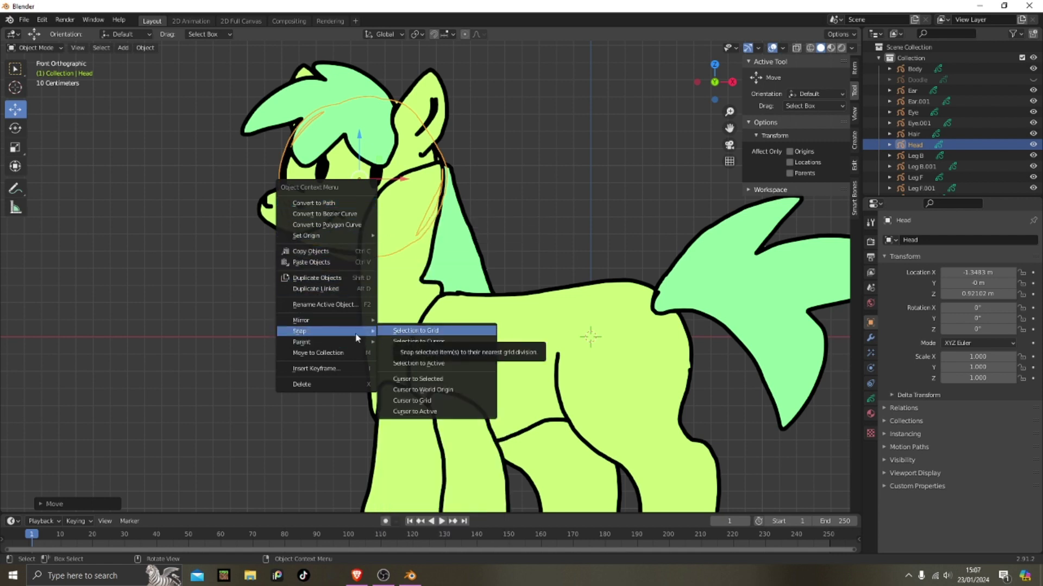
{"action": "mouse_move", "coordinate": [326, 239]}
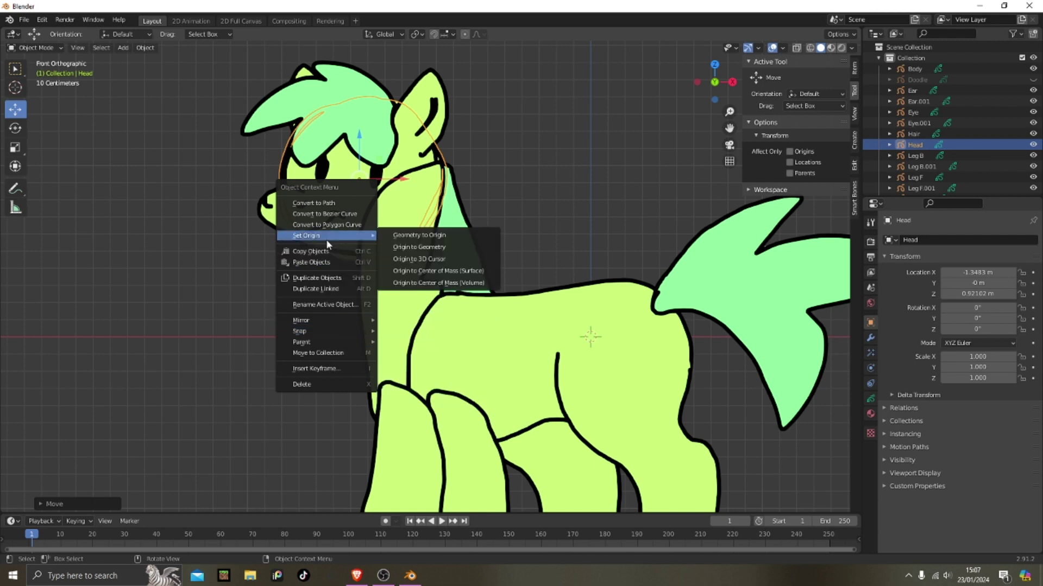
{"action": "left_click", "coordinate": [425, 247]}
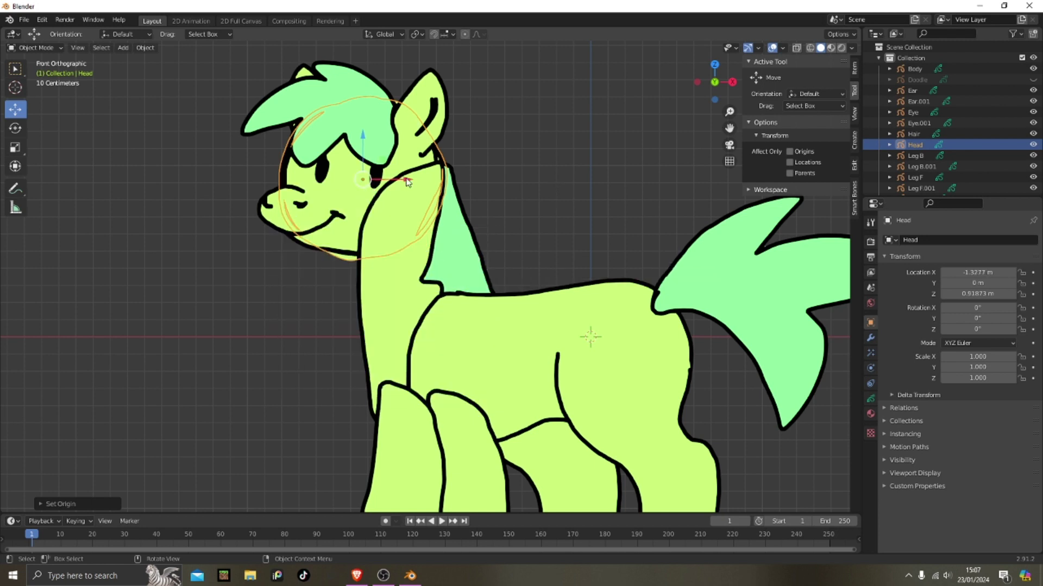
Step: Try to reposition the origins of Ear and Ear.001 with transforms restricted to origins
{"action": "left_click", "coordinate": [433, 105]}
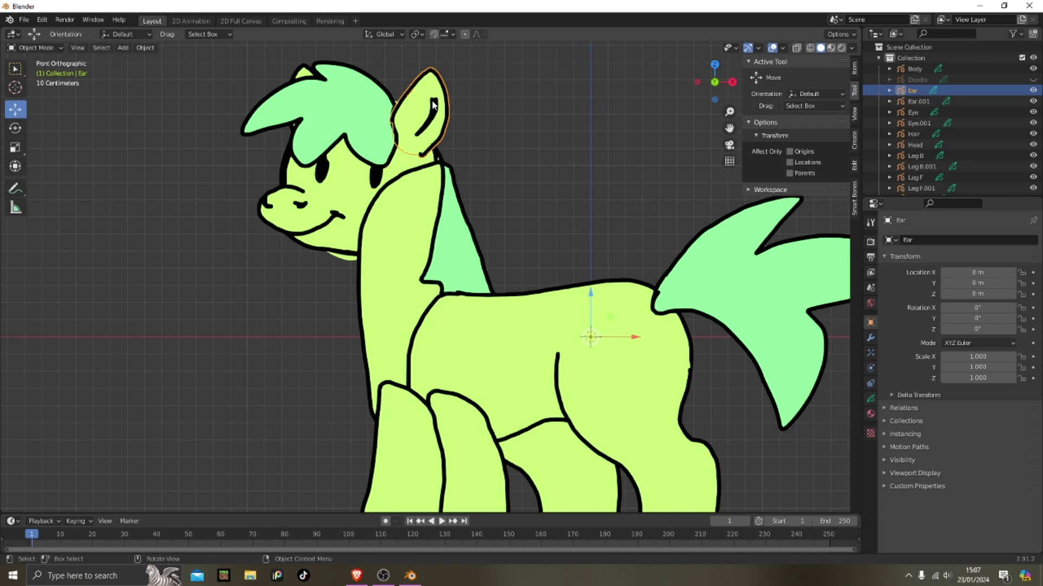
{"action": "key", "text": "g"}
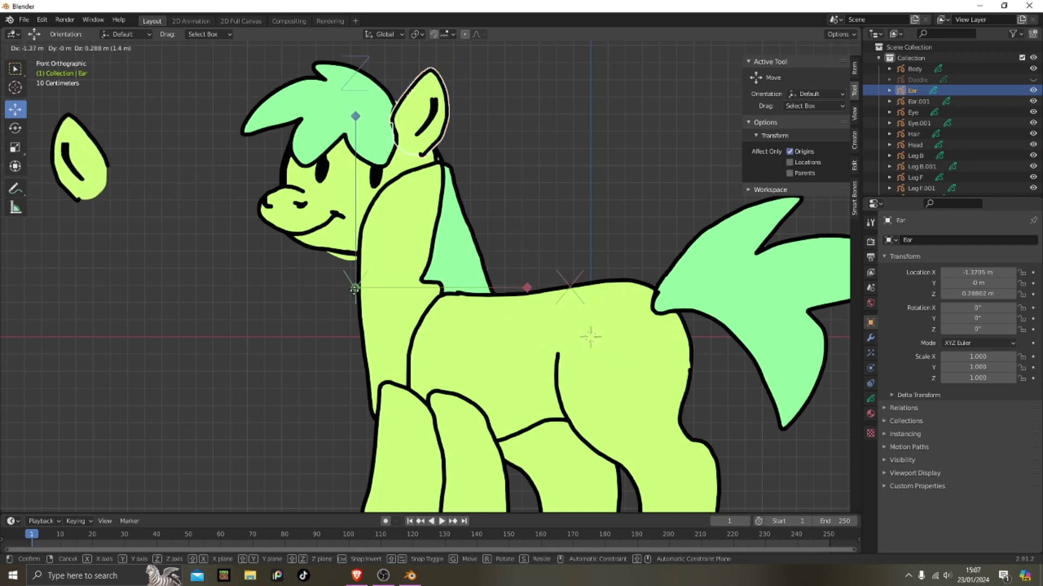
{"action": "key", "text": "Escape"}
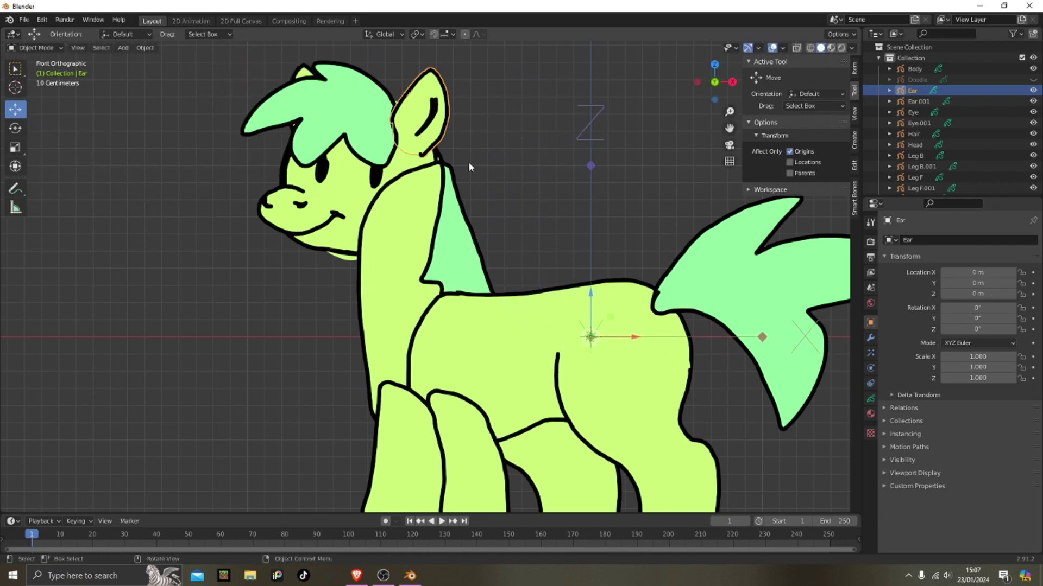
{"action": "left_click", "coordinate": [919, 101]}
{"action": "key", "text": "g"}
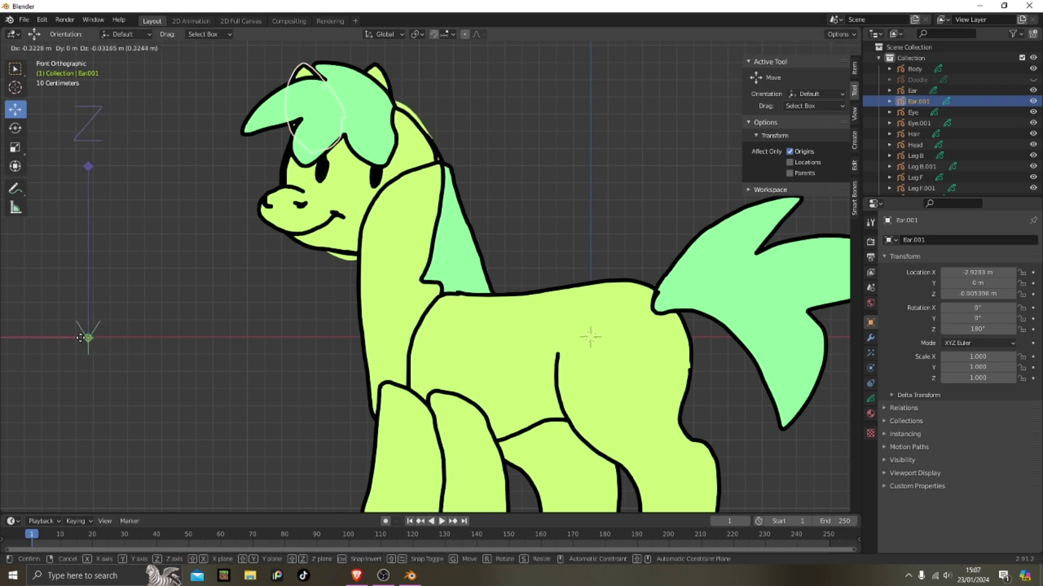
{"action": "left_click_drag", "start_coordinate": [18, 400], "coordinate": [531, 275]}
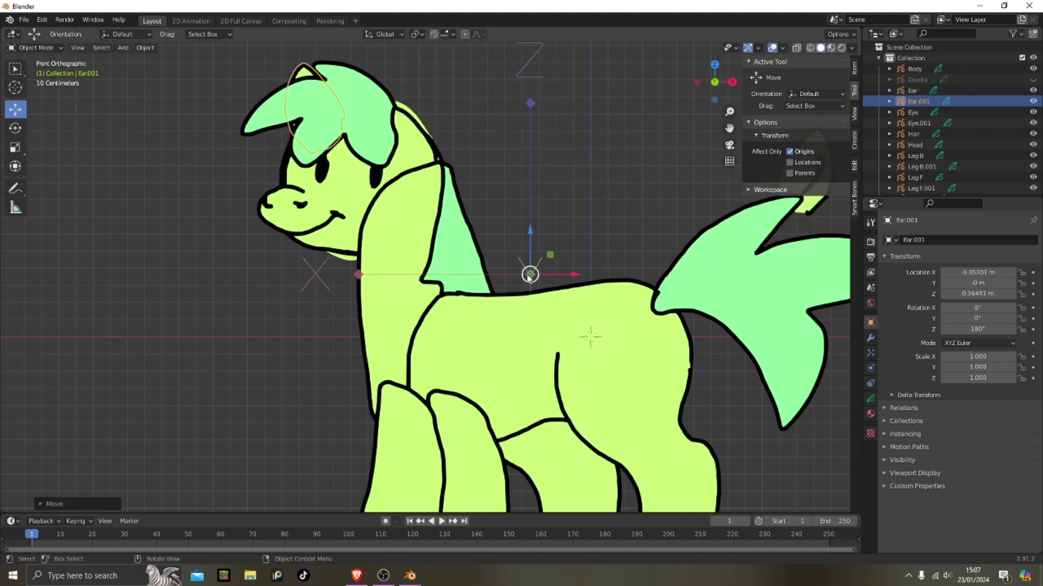
{"action": "key", "text": "ctrl+z"}
{"action": "scroll", "coordinate": [252, 315], "scroll_direction": "down", "scroll_amount": 2}
{"action": "key", "text": "g"}
{"action": "key", "text": "Escape"}
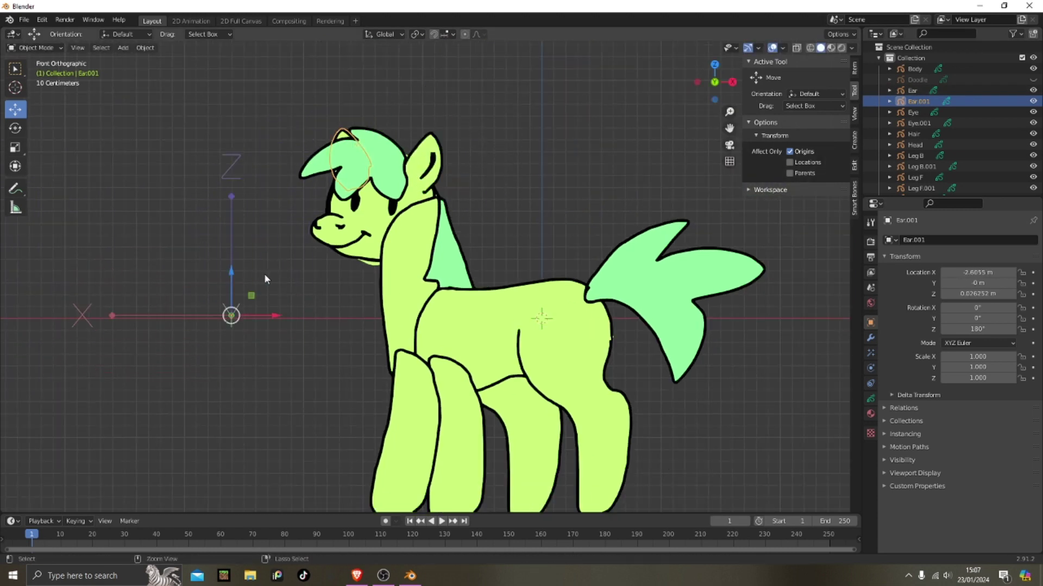
{"action": "key", "text": "g"}
{"action": "key", "text": "Escape"}
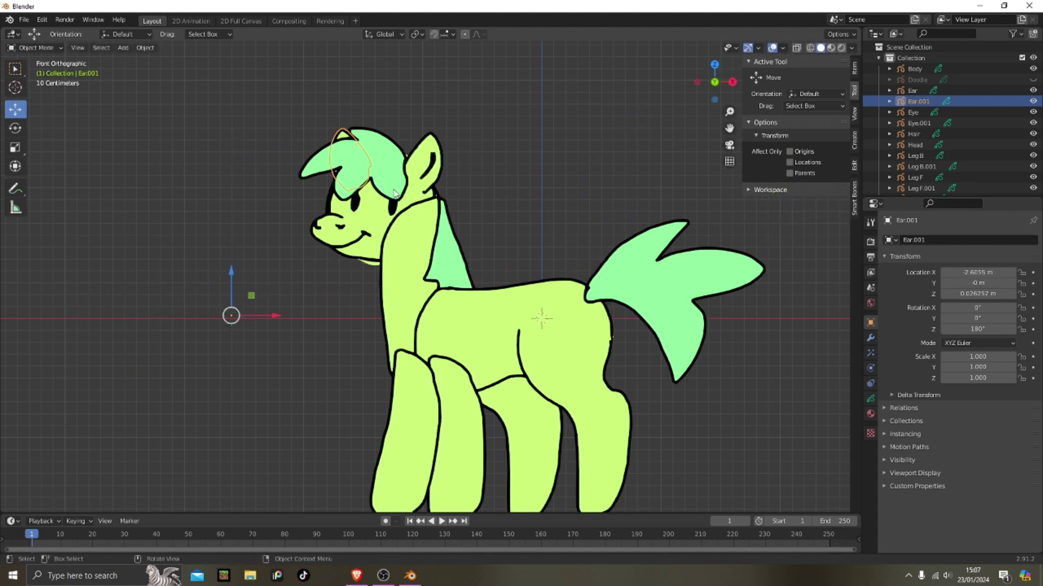
Step: Set the origin of the near ear, Ear, to its geometry
{"action": "left_click", "coordinate": [430, 160]}
{"action": "right_click", "coordinate": [443, 163]}
{"action": "mouse_move", "coordinate": [443, 163]}
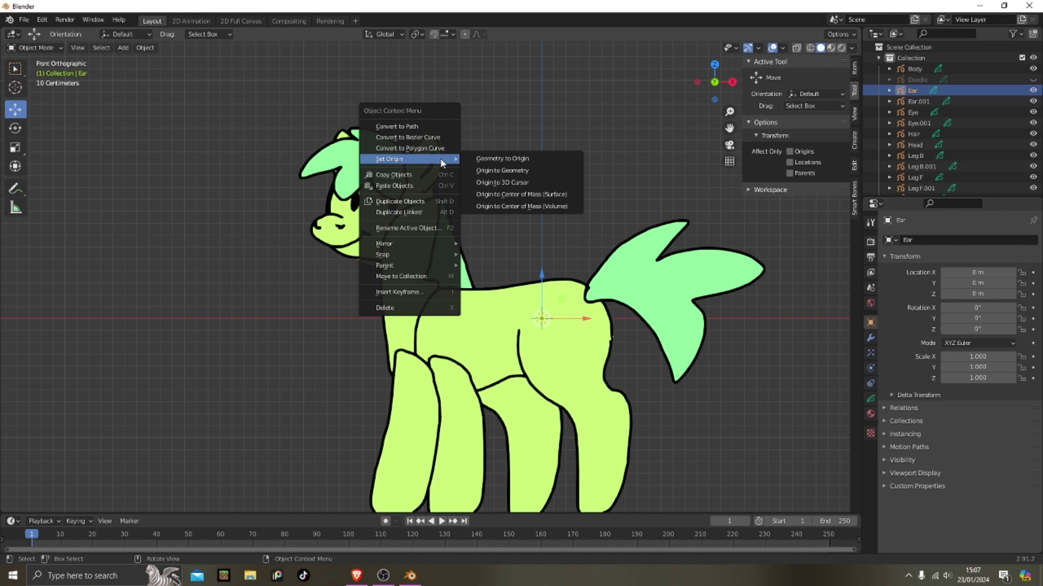
{"action": "left_click", "coordinate": [497, 170]}
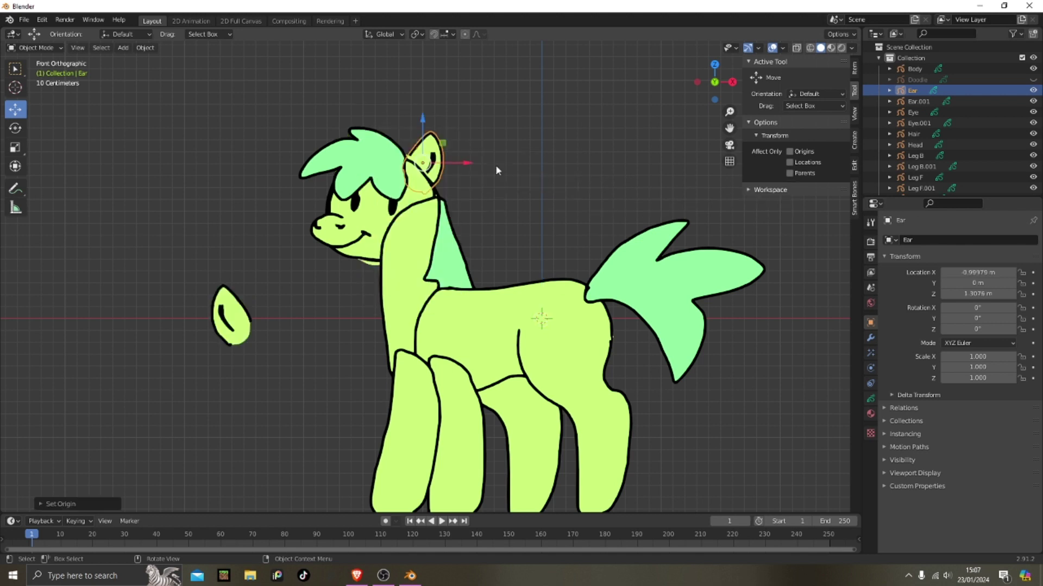
{"action": "right_click", "coordinate": [433, 177]}
{"action": "mouse_move", "coordinate": [452, 176]}
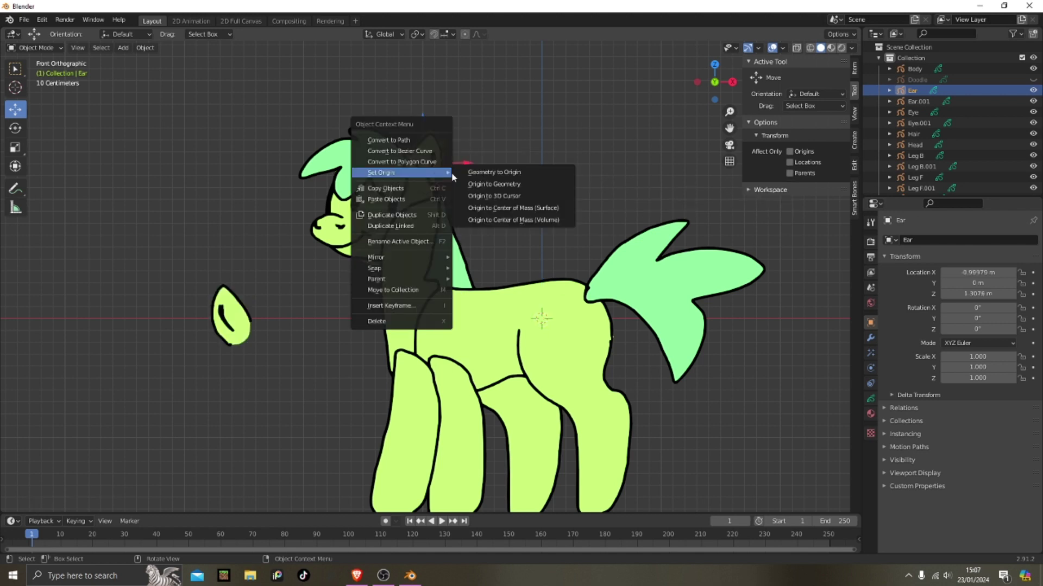
{"action": "left_click", "coordinate": [526, 181]}
Step: Move the displaced Ear.001 back behind the hair on top of the head and adjust the position of Ear
{"action": "left_click", "coordinate": [228, 317]}
{"action": "key", "text": "g"}
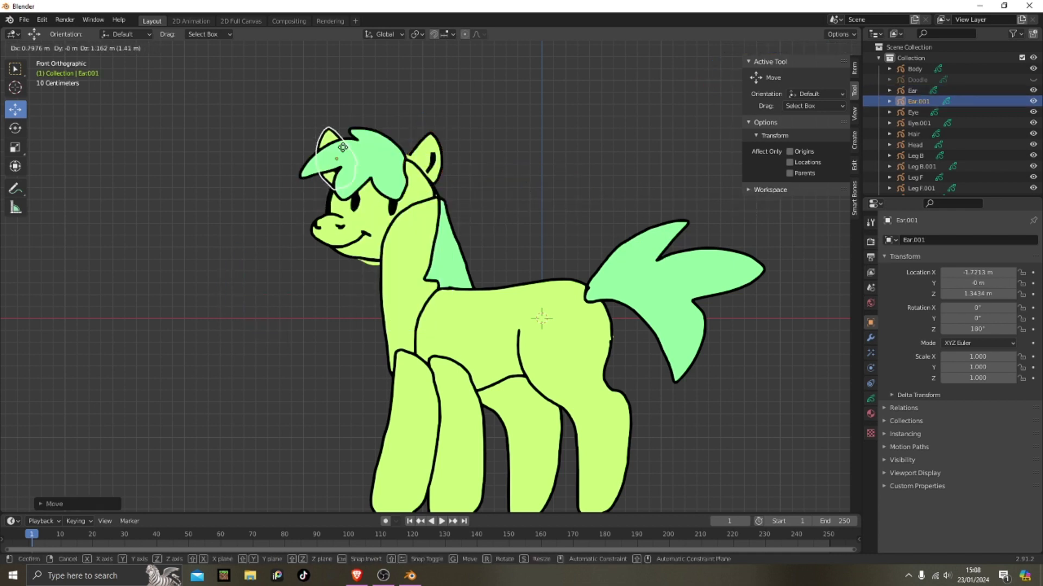
{"action": "left_click", "coordinate": [354, 149]}
{"action": "left_click", "coordinate": [421, 164]}
{"action": "key", "text": "g"}
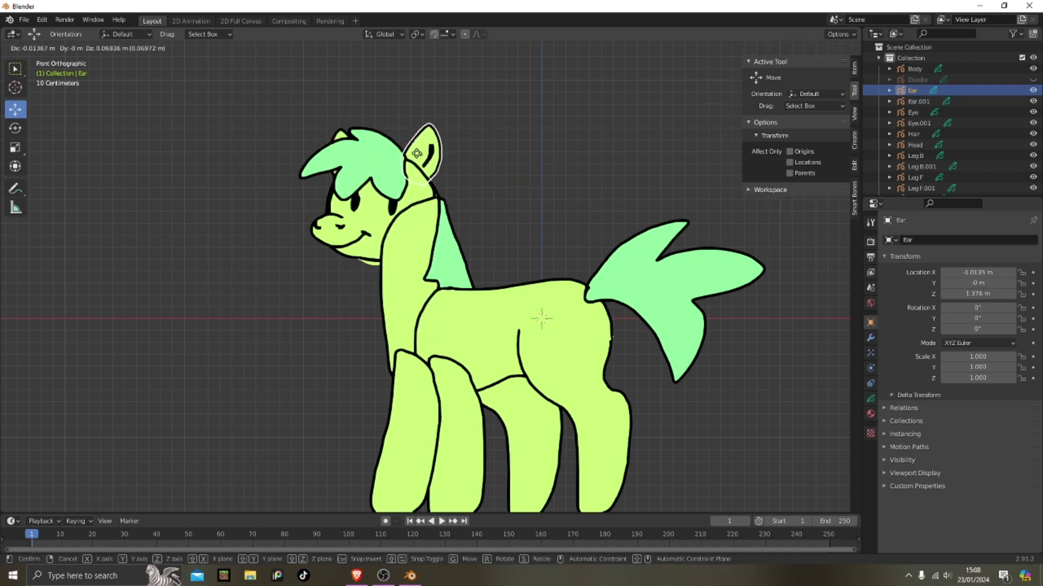
{"action": "left_click", "coordinate": [428, 161]}
Step: Move only the origin of Ear to the base of the ear where it joins the head
{"action": "scroll", "coordinate": [432, 163], "scroll_direction": "up", "scroll_amount": 2}
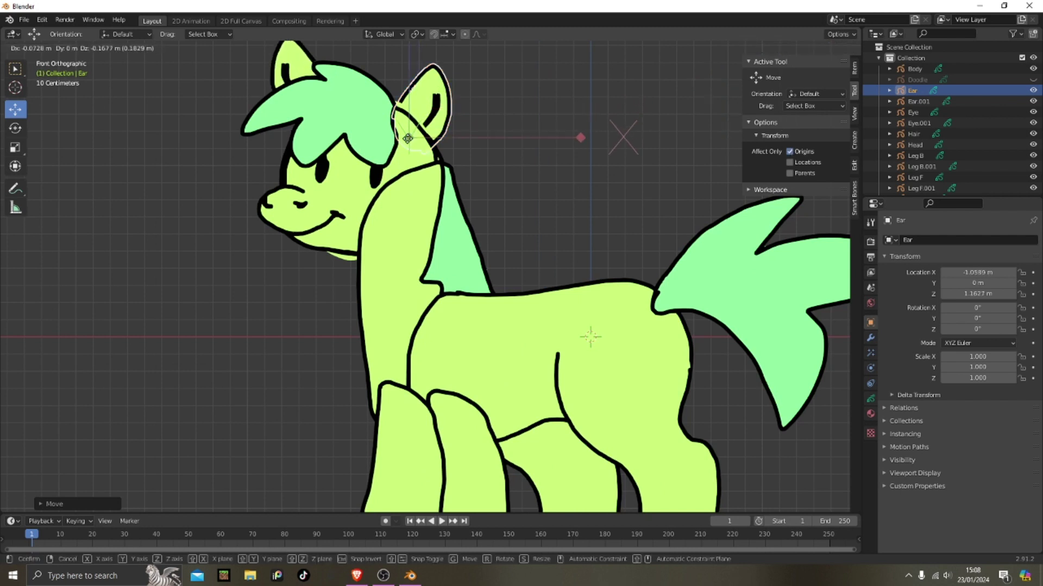
{"action": "left_click", "coordinate": [468, 193]}
{"action": "left_click", "coordinate": [429, 107]}
Step: Move Ear.001 down so its base tucks behind the hair, then deselect it
{"action": "left_click", "coordinate": [291, 66]}
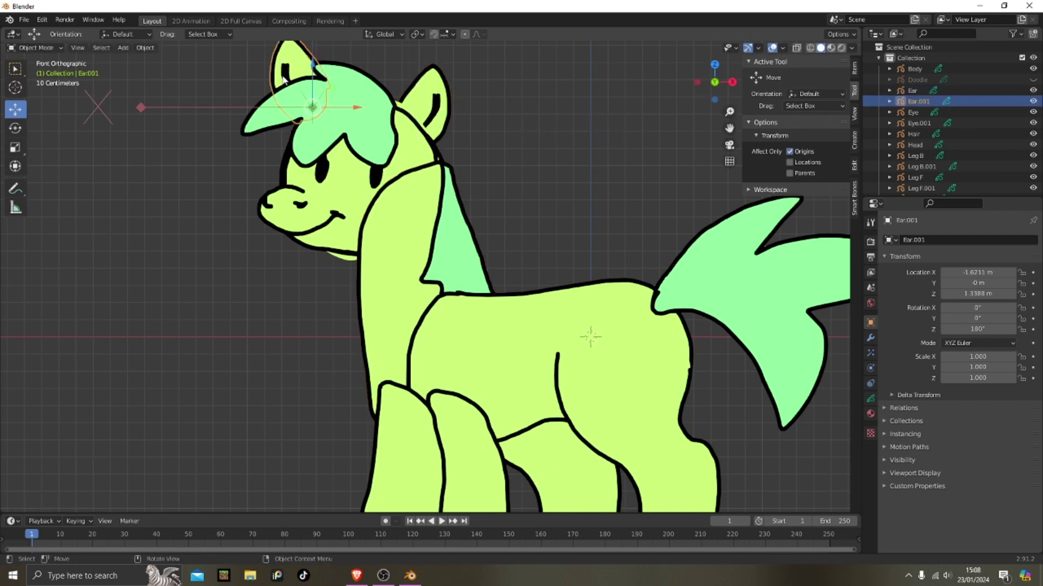
{"action": "left_click_drag", "start_coordinate": [312, 108], "coordinate": [323, 126]}
{"action": "right_click", "coordinate": [323, 126]}
{"action": "left_click_drag", "start_coordinate": [306, 86], "coordinate": [319, 110]}
{"action": "left_click", "coordinate": [508, 135]}
{"action": "scroll", "coordinate": [511, 136], "scroll_direction": "down", "scroll_amount": 1}
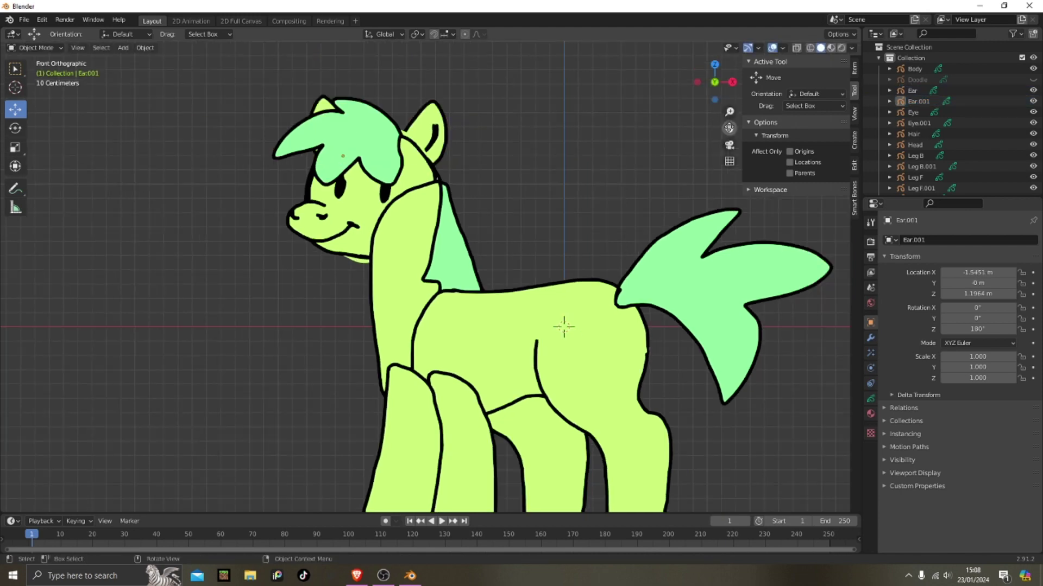
Step: Move only the Hair's origin to the back edge of the forelock beside the near ear
{"action": "left_click_drag", "start_coordinate": [729, 128], "coordinate": [754, 164]}
{"action": "left_click", "coordinate": [387, 182]}
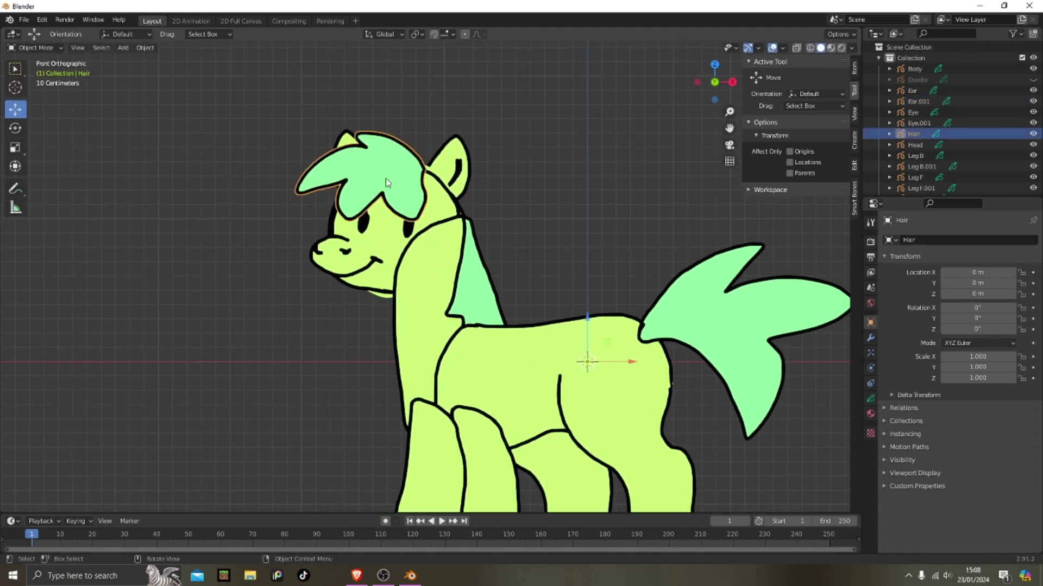
{"action": "left_click_drag", "start_coordinate": [582, 368], "coordinate": [406, 173]}
Step: Test-rotate the hair around its repositioned origin, undo the rotation, and deselect the hair
{"action": "left_click", "coordinate": [15, 128]}
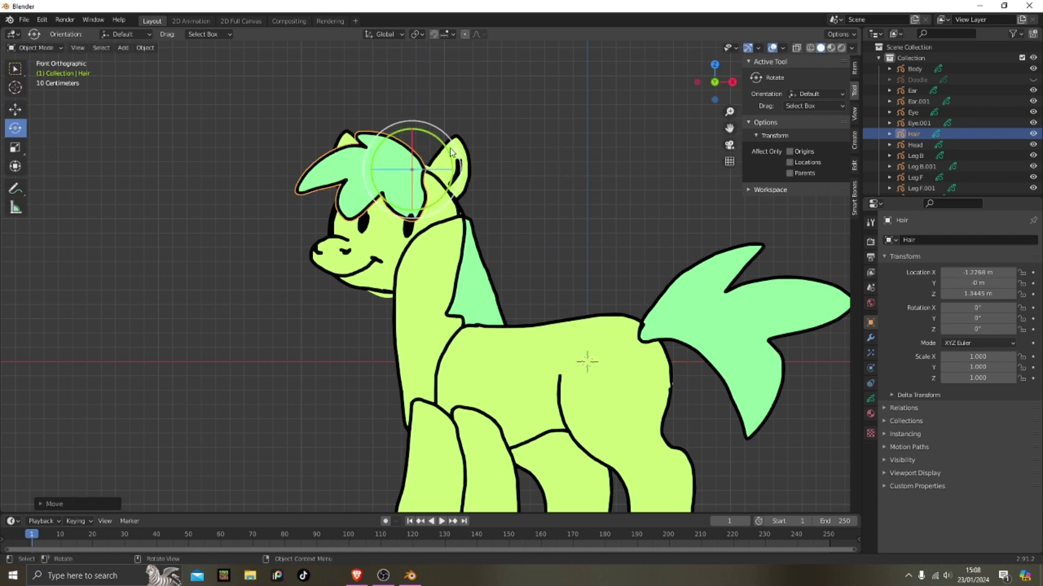
{"action": "left_click_drag", "start_coordinate": [450, 142], "coordinate": [440, 142]}
{"action": "key", "text": "ctrl+z"}
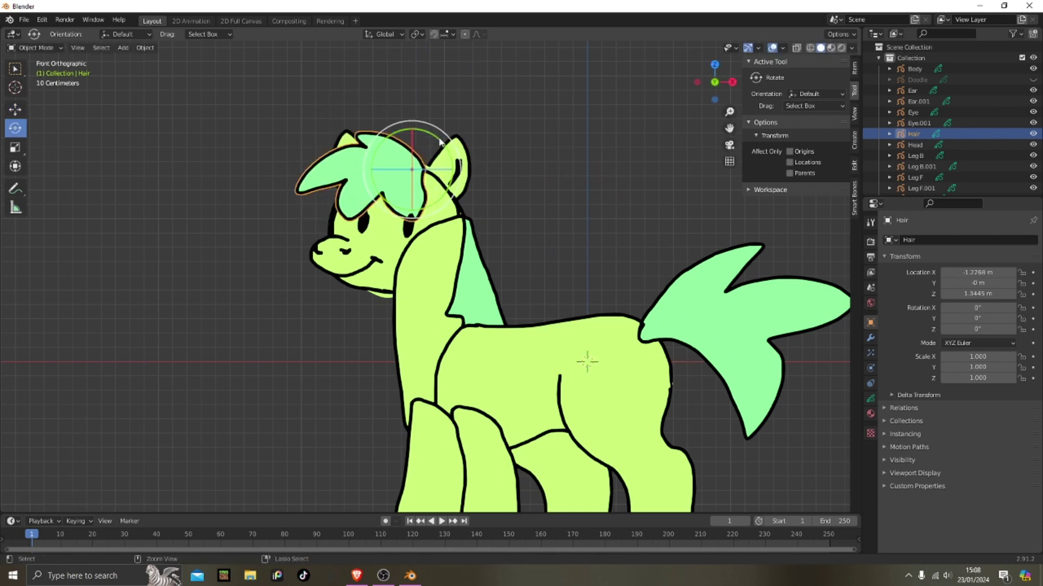
{"action": "left_click_drag", "start_coordinate": [729, 128], "coordinate": [711, 26]}
{"action": "left_click", "coordinate": [737, 166]}
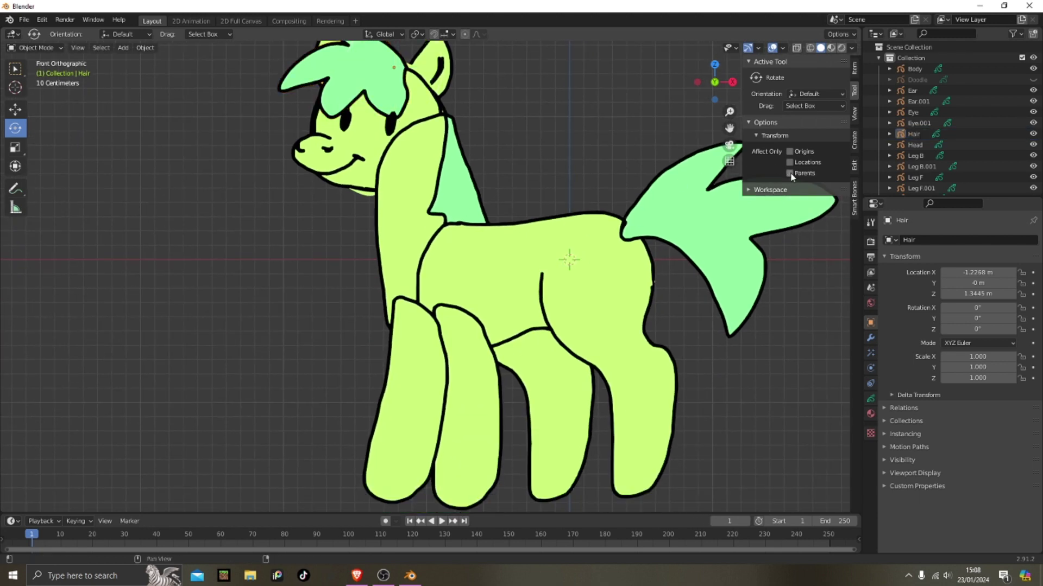
Step: Move only the Neck's origin to the lower part of the neck piece, at the chest
{"action": "left_click", "coordinate": [467, 255]}
{"action": "left_click", "coordinate": [467, 255]}
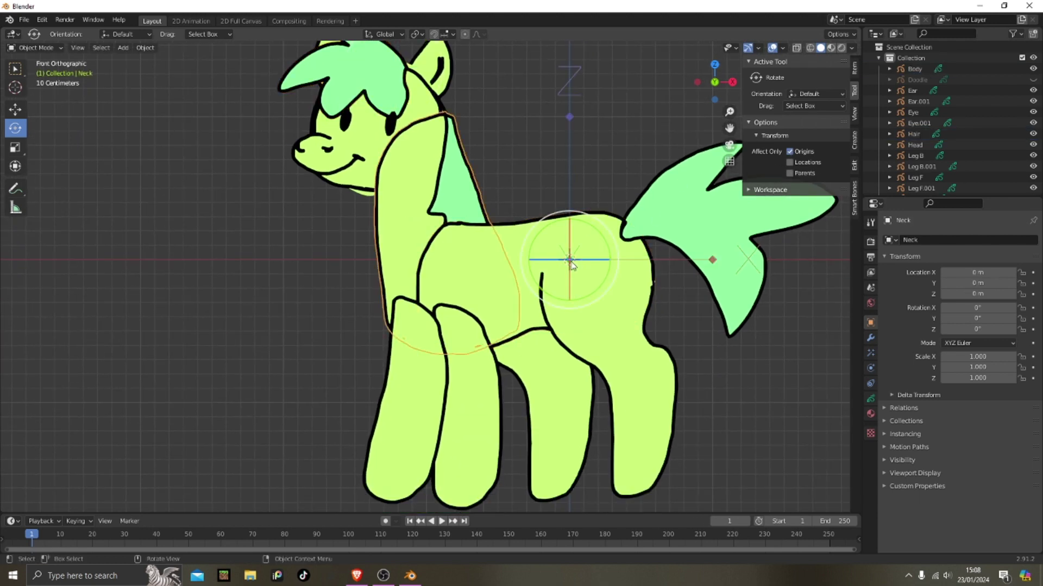
{"action": "left_click", "coordinate": [15, 110]}
{"action": "left_click_drag", "start_coordinate": [562, 263], "coordinate": [438, 294]}
Step: Set the Body's origin to the centre of its shape with Set Origin, then deselect it
{"action": "left_click", "coordinate": [541, 246]}
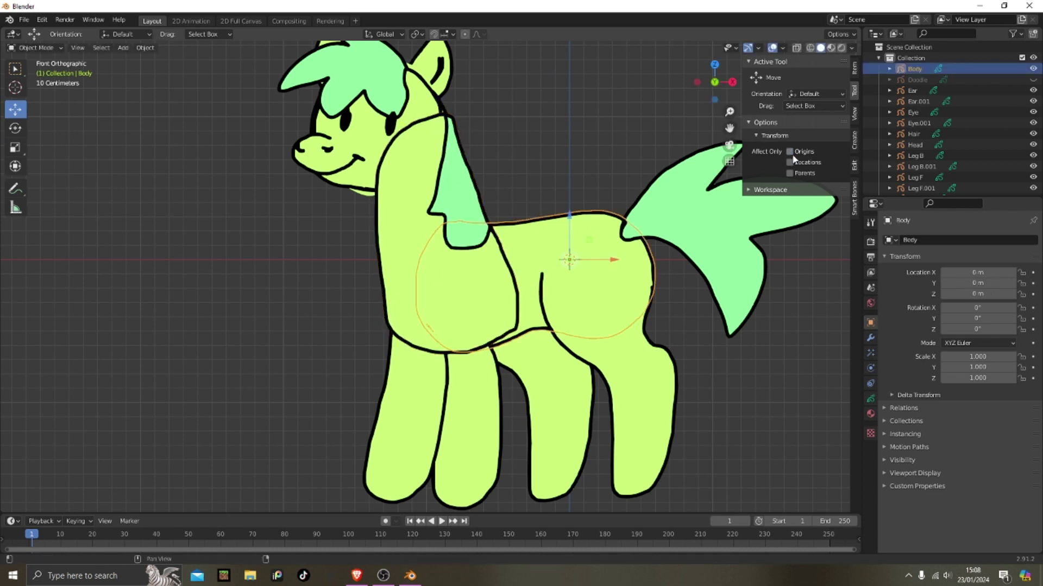
{"action": "right_click", "coordinate": [591, 254]}
{"action": "mouse_move", "coordinate": [581, 249]}
{"action": "left_click", "coordinate": [630, 250]}
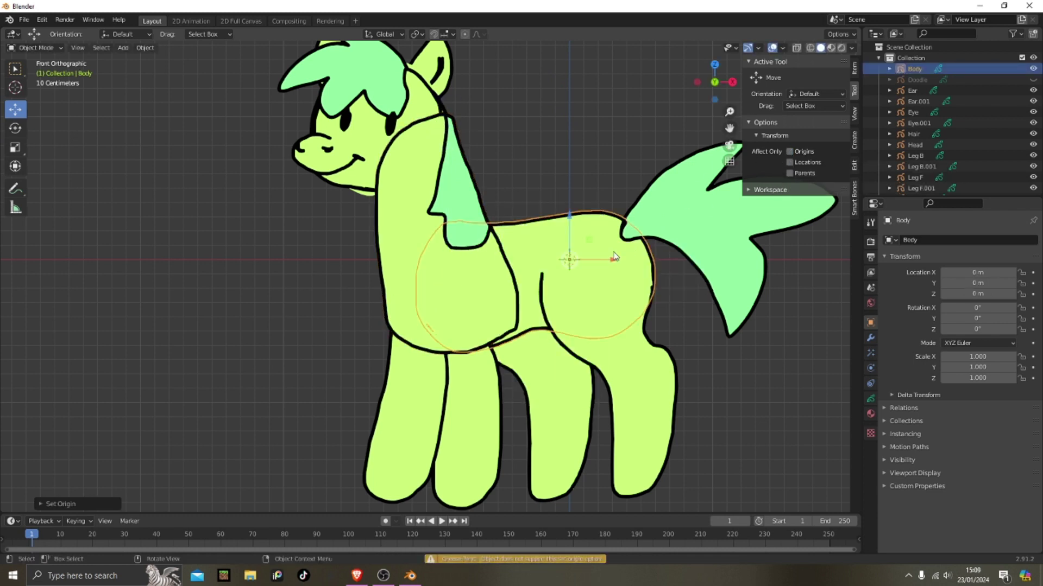
{"action": "right_click", "coordinate": [631, 251]}
{"action": "mouse_move", "coordinate": [631, 251]}
{"action": "left_click", "coordinate": [664, 266]}
{"action": "left_click", "coordinate": [712, 375]}
Step: Move only Leg B.001's origin to the middle of its upper thigh, then deselect it
{"action": "left_click", "coordinate": [552, 378]}
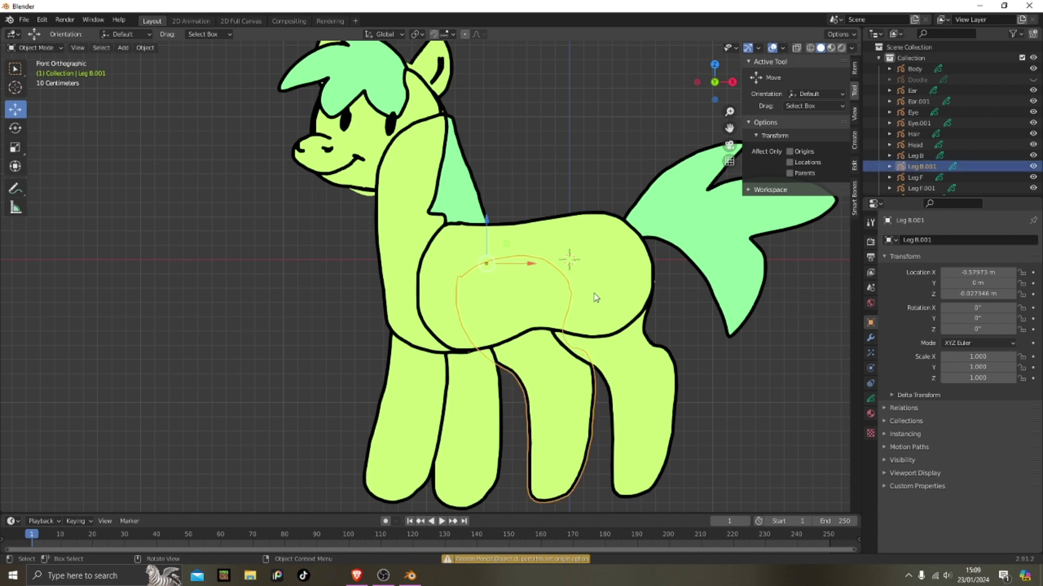
{"action": "left_click_drag", "start_coordinate": [490, 267], "coordinate": [513, 287]}
{"action": "left_click", "coordinate": [722, 399]}
Step: Move Leg B back into place under the rump, and move only Leg F's origin to the top of its leg
{"action": "left_click", "coordinate": [635, 376]}
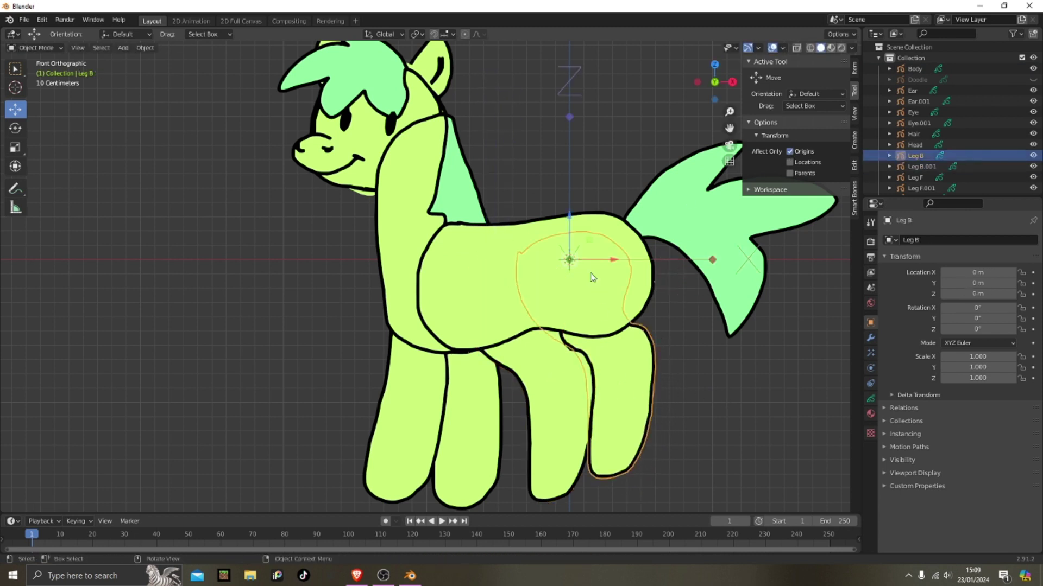
{"action": "left_click_drag", "start_coordinate": [572, 265], "coordinate": [456, 324]}
{"action": "key", "text": "Escape"}
{"action": "left_click", "coordinate": [706, 345]}
{"action": "left_click", "coordinate": [468, 422]}
{"action": "left_click", "coordinate": [418, 408]}
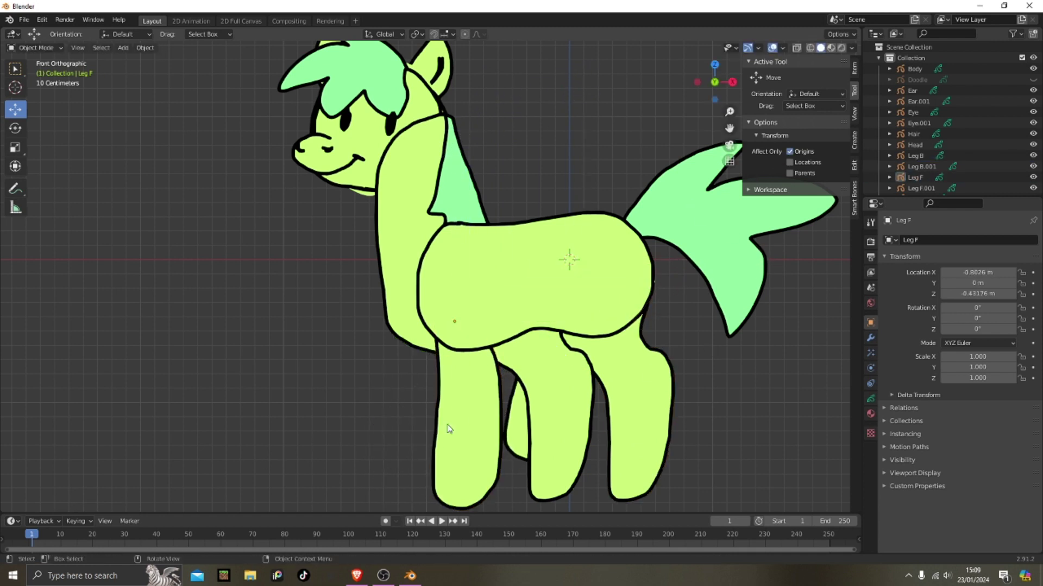
Step: Move Leg F.001 back to the front of the chest, ahead of Leg F, then deselect it
{"action": "left_click", "coordinate": [515, 422]}
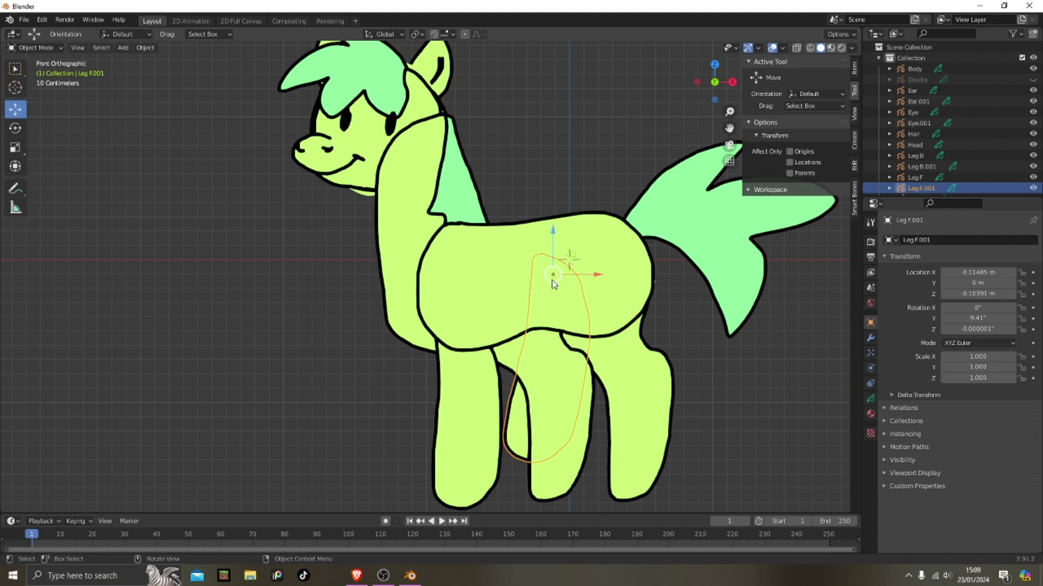
{"action": "left_click_drag", "start_coordinate": [552, 279], "coordinate": [416, 313]}
{"action": "left_click", "coordinate": [763, 357]}
Step: Move only the Tail's origin to the point where the tail meets the rump
{"action": "left_click_drag", "start_coordinate": [730, 128], "coordinate": [544, 171]}
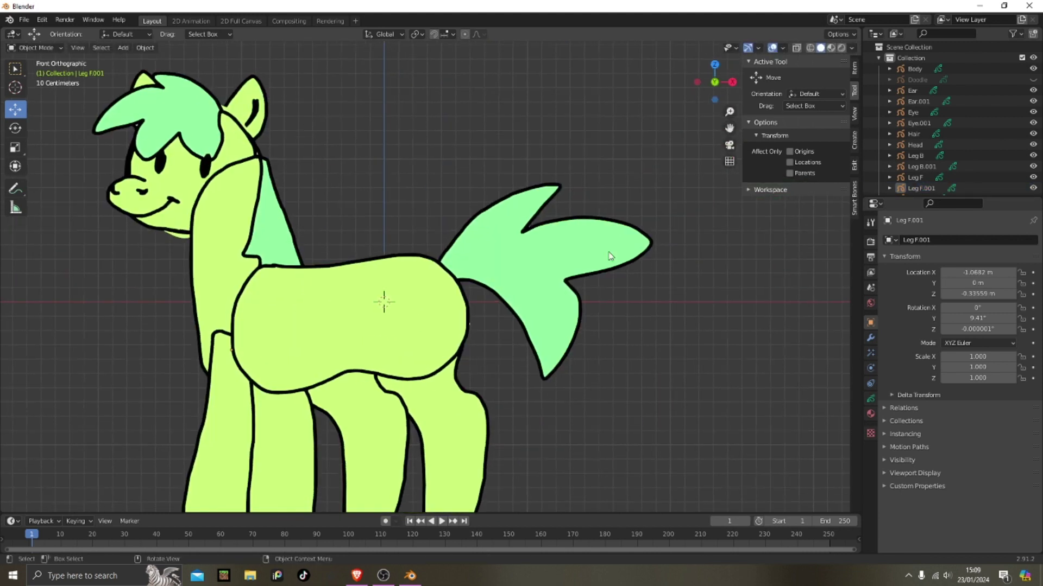
{"action": "left_click", "coordinate": [609, 256]}
{"action": "left_click", "coordinate": [792, 153]}
{"action": "left_click_drag", "start_coordinate": [384, 301], "coordinate": [444, 272]}
{"action": "left_click", "coordinate": [581, 316]}
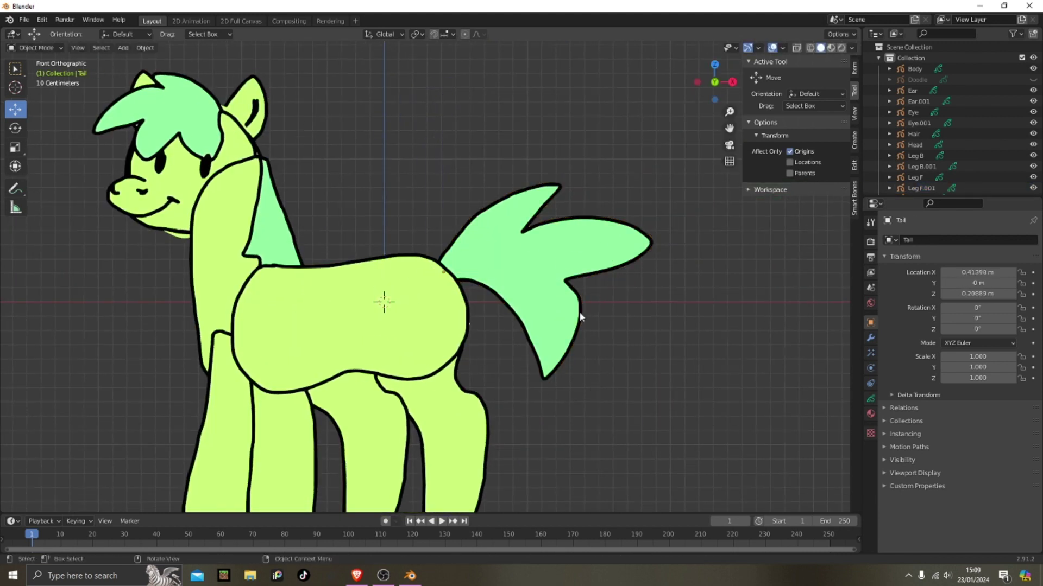
Step: Move only the Mouth's origin to the corner of the smile
{"action": "scroll", "coordinate": [579, 313], "scroll_direction": "down", "scroll_amount": 2}
{"action": "left_click", "coordinate": [280, 158]}
{"action": "left_click_drag", "start_coordinate": [729, 128], "coordinate": [915, 125]}
{"action": "scroll", "coordinate": [354, 173], "scroll_direction": "up", "scroll_amount": 3}
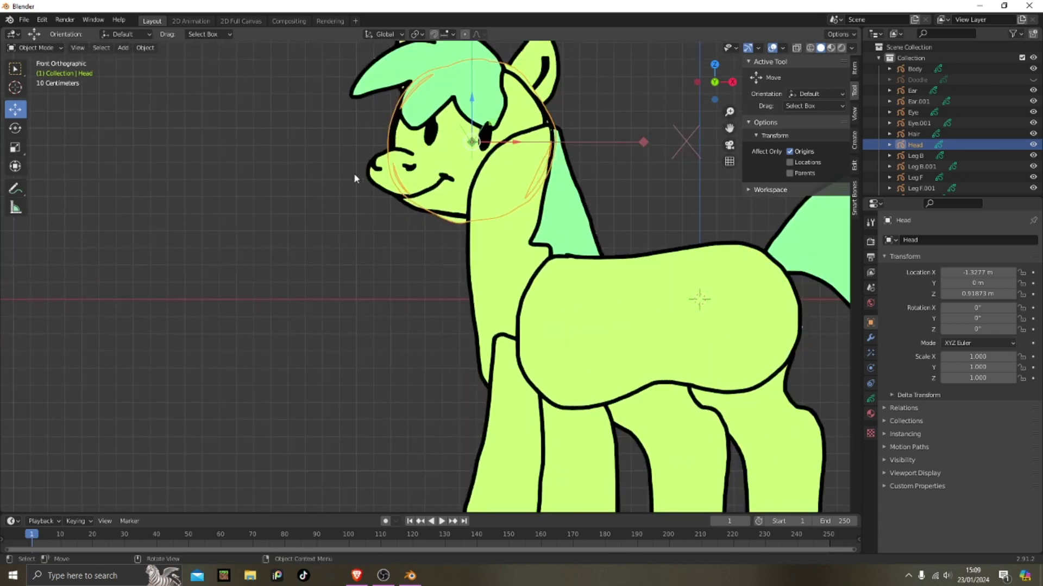
{"action": "left_click", "coordinate": [375, 175]}
{"action": "key", "text": "g"}
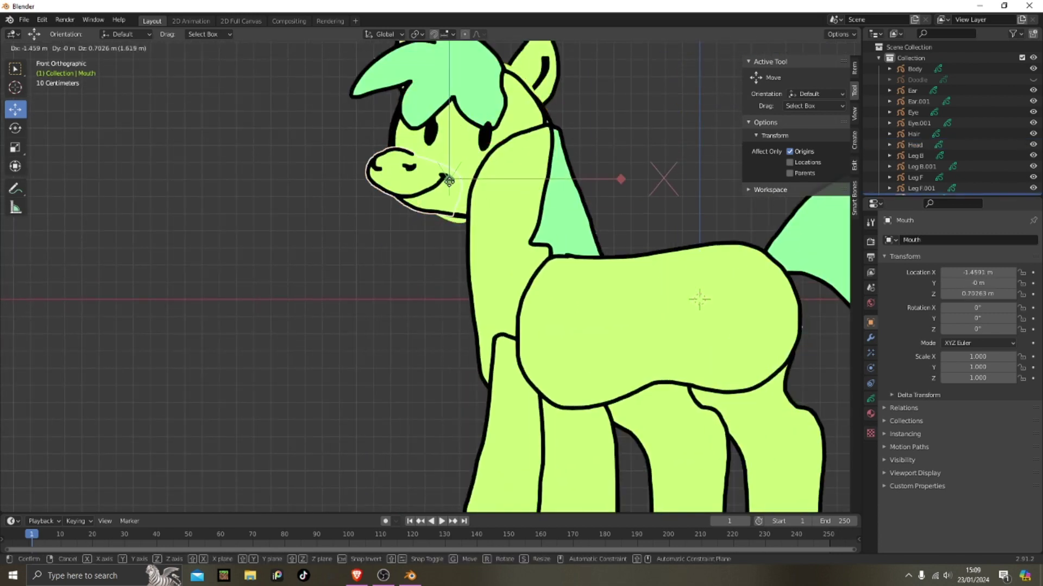
{"action": "left_click", "coordinate": [447, 180]}
Step: Move only the Eye's origin onto the eye nearest the neck
{"action": "left_click", "coordinate": [484, 142]}
{"action": "key", "text": "g"}
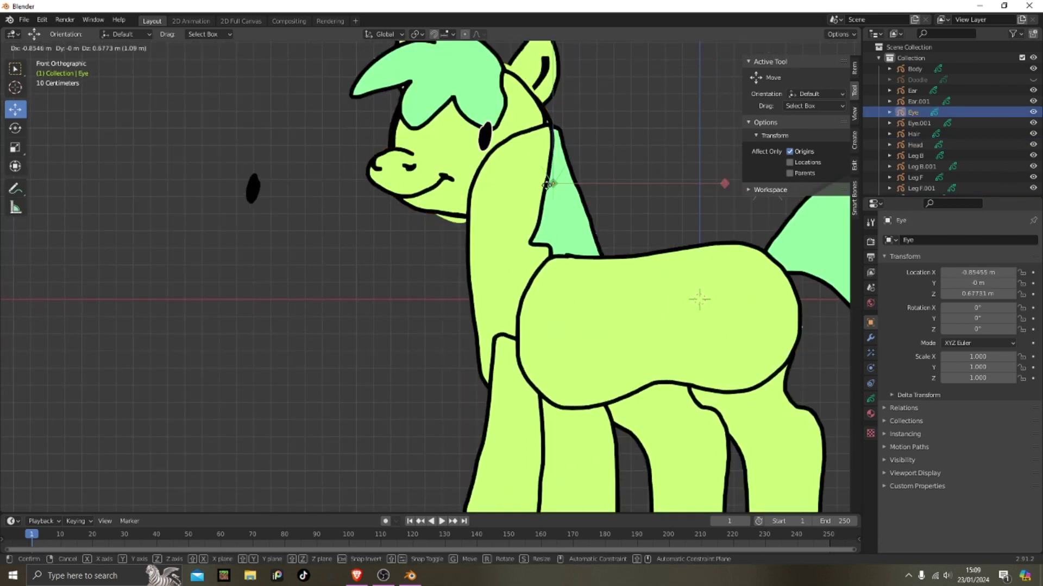
{"action": "left_click", "coordinate": [478, 139]}
Step: Move the displaced Eye.001 back onto the face above the muzzle, then deselect it
{"action": "left_click", "coordinate": [175, 216]}
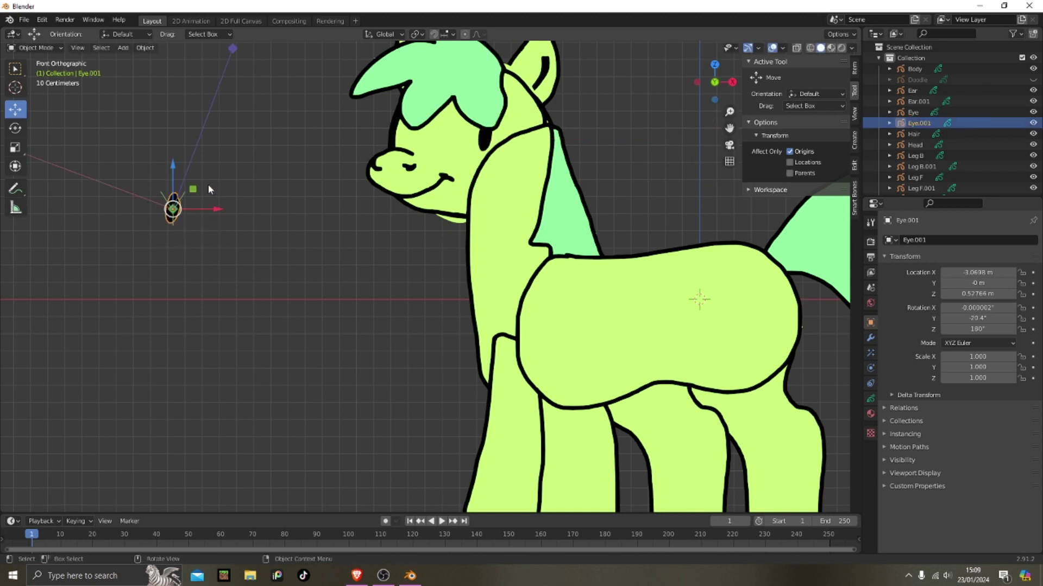
{"action": "key", "text": "g"}
{"action": "left_click", "coordinate": [438, 131]}
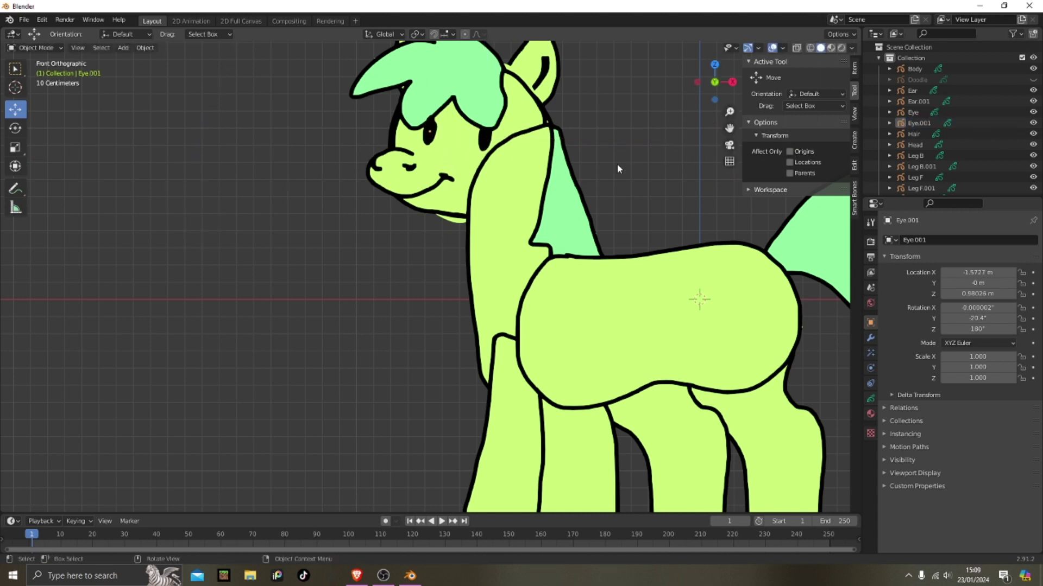
Step: Move the Head forward along Y to about -0.087 m, in front of the neck
{"action": "scroll", "coordinate": [617, 164], "scroll_direction": "down", "scroll_amount": 2}
{"action": "left_click_drag", "start_coordinate": [727, 125], "coordinate": [672, 121]}
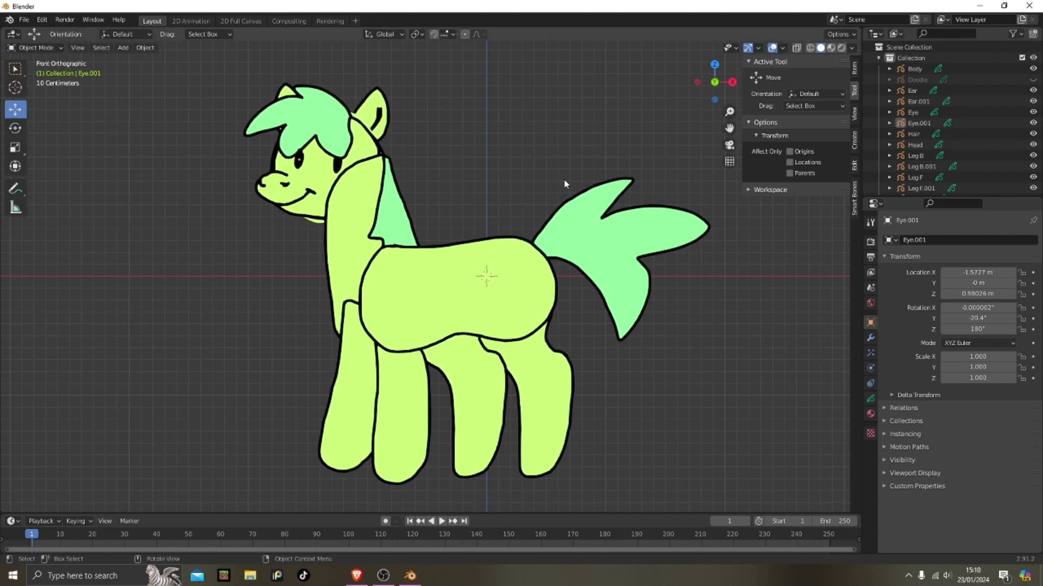
{"action": "middle_click_drag", "start_coordinate": [563, 178], "coordinate": [699, 346]}
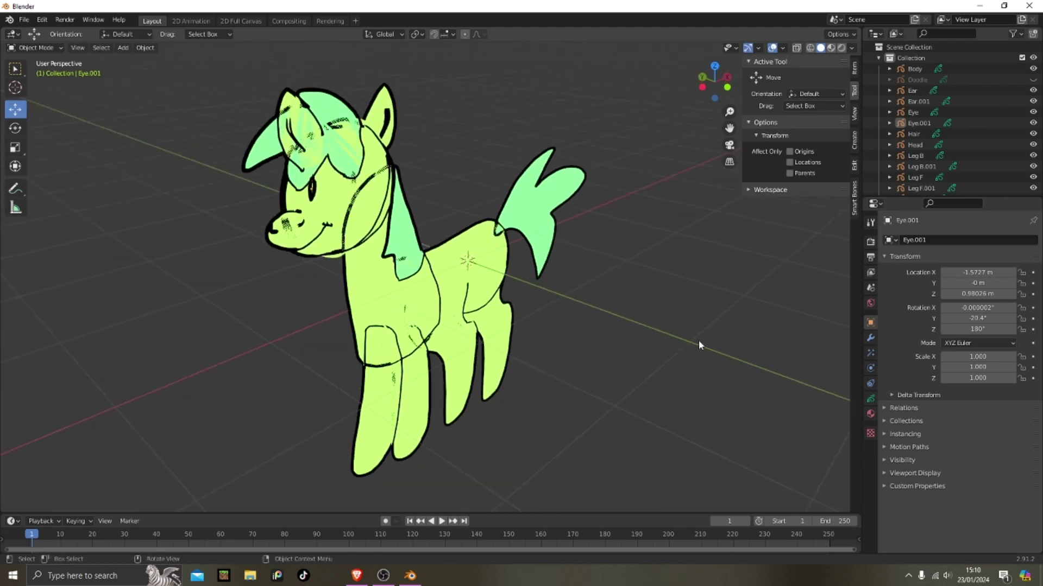
{"action": "middle_click_drag", "start_coordinate": [437, 243], "coordinate": [388, 284]}
{"action": "left_click", "coordinate": [376, 203]}
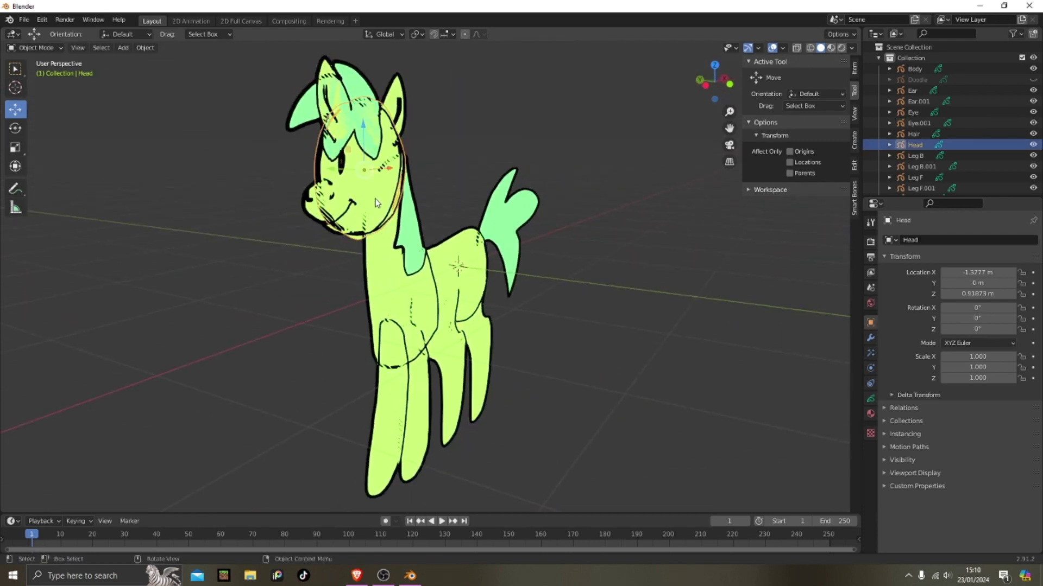
{"action": "middle_click_drag", "start_coordinate": [344, 184], "coordinate": [504, 258]}
{"action": "left_click_drag", "start_coordinate": [398, 225], "coordinate": [419, 221]}
{"action": "middle_click_drag", "start_coordinate": [565, 237], "coordinate": [525, 226]}
{"action": "left_click_drag", "start_coordinate": [397, 175], "coordinate": [390, 173]}
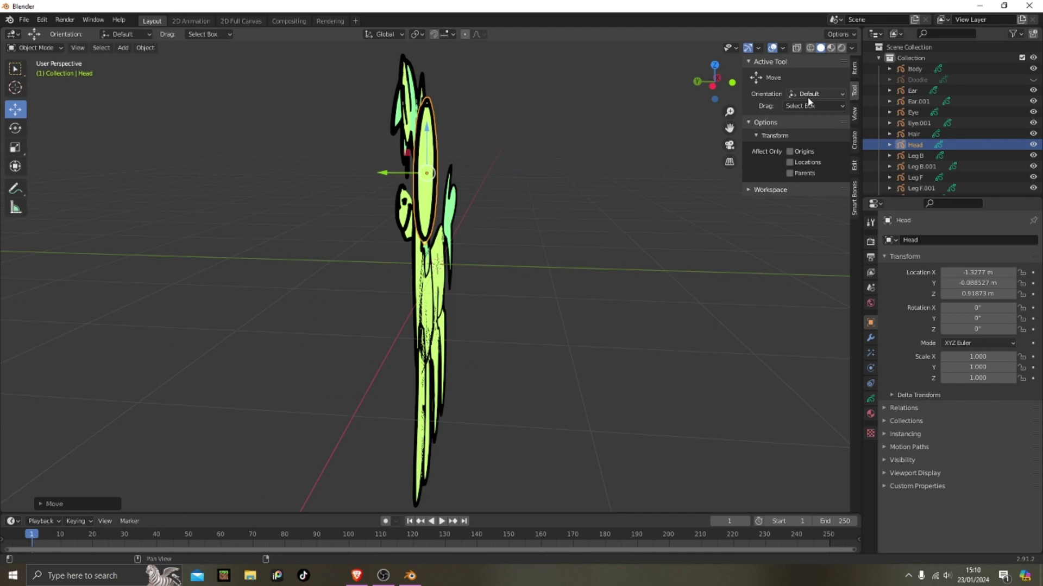
Step: Move the Hair forward along Y to about -0.13 m, in front of the head
{"action": "middle_click_drag", "start_coordinate": [711, 84], "coordinate": [389, 157]}
{"action": "left_click", "coordinate": [335, 152]}
{"action": "left_click_drag", "start_coordinate": [367, 148], "coordinate": [379, 151]}
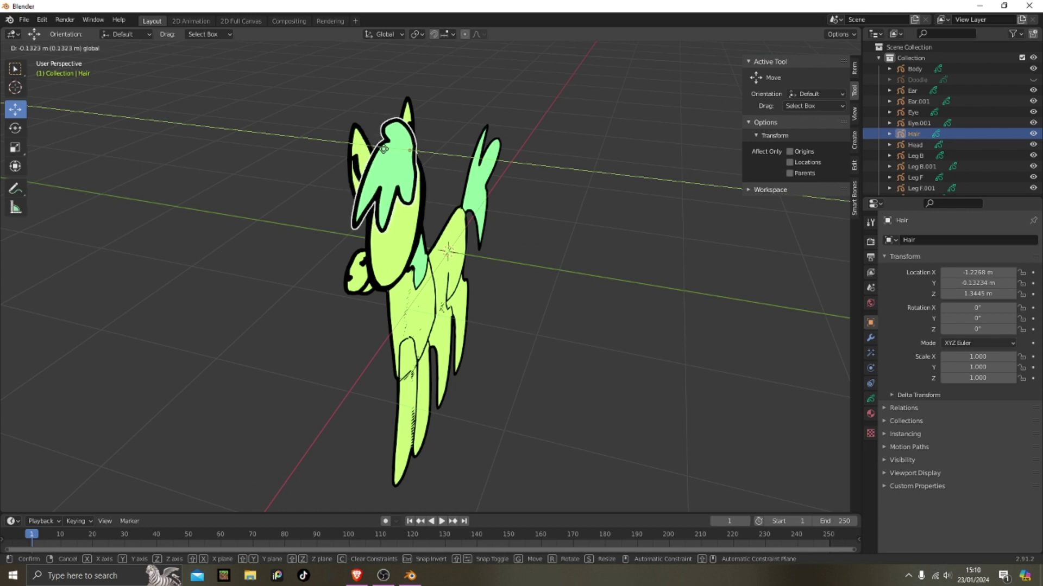
Step: Select both eyes and move them forward along Y to about -0.23 m
{"action": "middle_click_drag", "start_coordinate": [572, 268], "coordinate": [507, 244]}
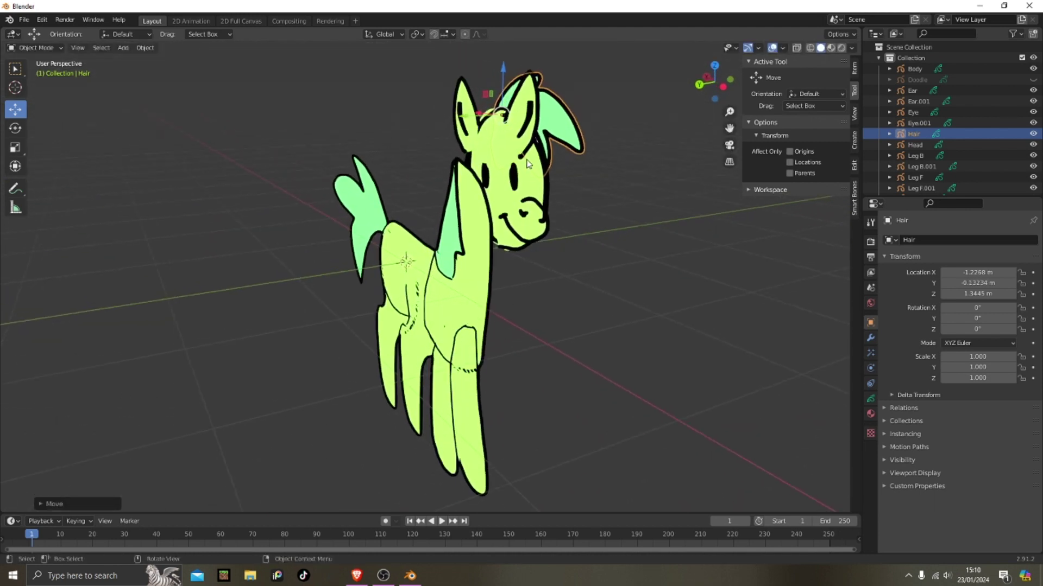
{"action": "left_click", "coordinate": [514, 179]}
{"action": "left_click", "coordinate": [486, 175], "text": "shift"}
{"action": "middle_click_drag", "start_coordinate": [569, 196], "coordinate": [534, 198]}
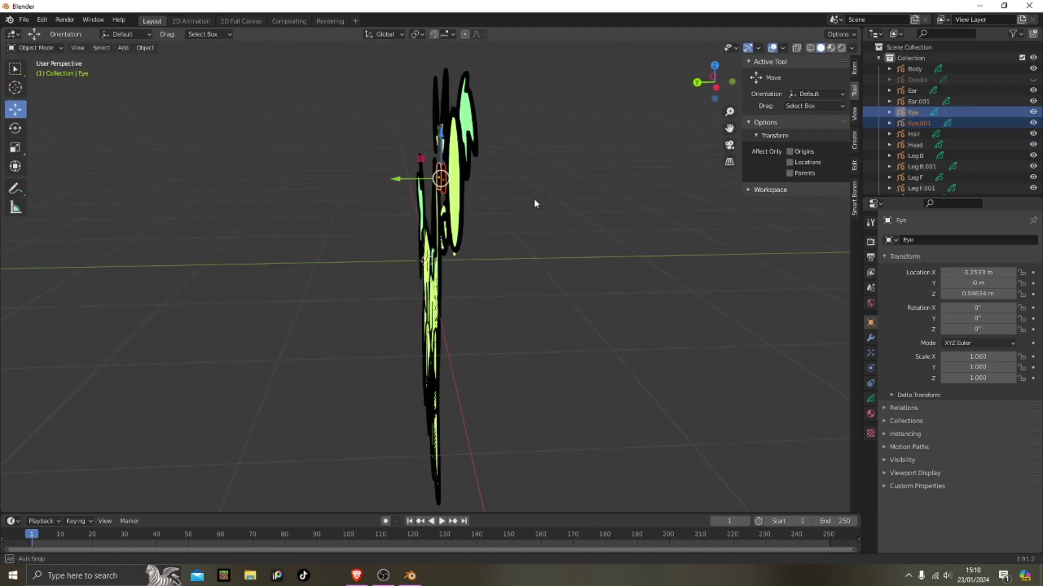
{"action": "left_click_drag", "start_coordinate": [415, 178], "coordinate": [441, 182]}
Step: Move the Hair farther forward along Y so it sits in front of the eyes
{"action": "middle_click_drag", "start_coordinate": [530, 190], "coordinate": [518, 191]}
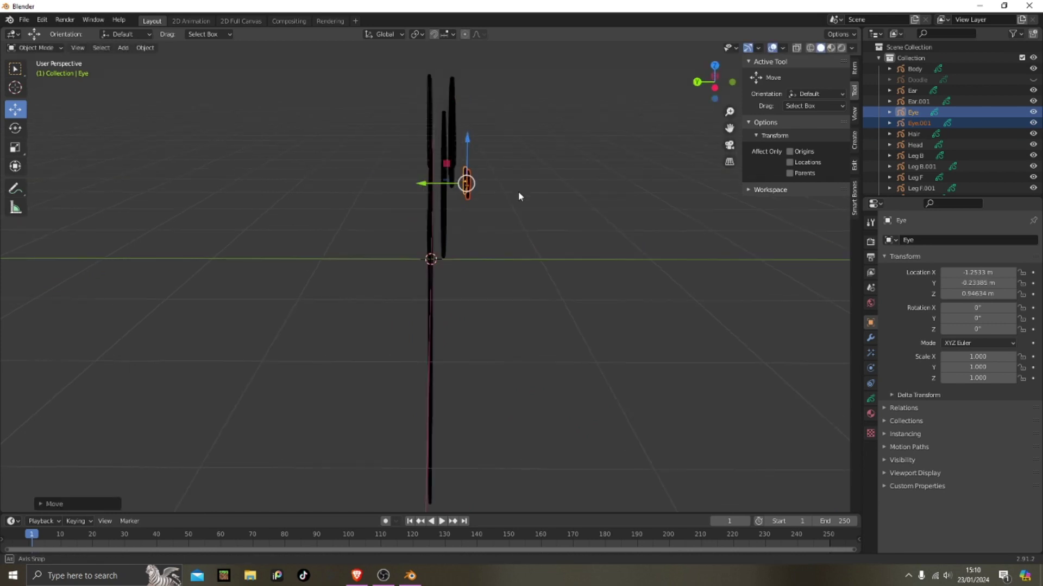
{"action": "left_click", "coordinate": [455, 125]}
{"action": "left_click_drag", "start_coordinate": [430, 121], "coordinate": [495, 210]}
{"action": "middle_click_drag", "start_coordinate": [495, 211], "coordinate": [473, 234]}
{"action": "left_click_drag", "start_coordinate": [402, 230], "coordinate": [382, 232]}
Step: Adjust the depths of the Mouth and eyes along Y so they layer in front of the head
{"action": "middle_click_drag", "start_coordinate": [473, 319], "coordinate": [525, 298]}
{"action": "left_click_drag", "start_coordinate": [507, 69], "coordinate": [568, 162]}
{"action": "middle_click_drag", "start_coordinate": [568, 162], "coordinate": [527, 159]}
{"action": "left_click_drag", "start_coordinate": [447, 118], "coordinate": [412, 115]}
{"action": "middle_click_drag", "start_coordinate": [566, 258], "coordinate": [481, 240]}
{"action": "left_click", "coordinate": [454, 166]}
{"action": "middle_click_drag", "start_coordinate": [454, 166], "coordinate": [394, 125]}
{"action": "left_click", "coordinate": [387, 122]}
{"action": "middle_click_drag", "start_coordinate": [427, 158], "coordinate": [397, 307]}
{"action": "left_click_drag", "start_coordinate": [402, 310], "coordinate": [450, 309]}
Step: Move Ear.001 back along Y behind the head and bring Ear slightly forward
{"action": "left_click", "coordinate": [363, 282]}
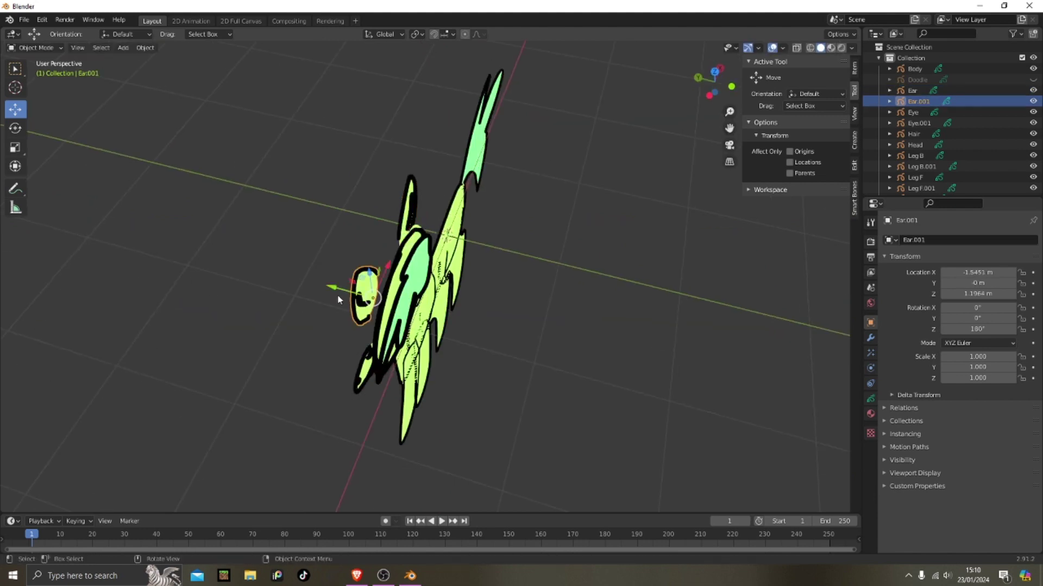
{"action": "left_click_drag", "start_coordinate": [338, 298], "coordinate": [321, 292]}
{"action": "middle_click_drag", "start_coordinate": [489, 304], "coordinate": [607, 283]}
{"action": "left_click", "coordinate": [399, 225]}
{"action": "left_click_drag", "start_coordinate": [359, 209], "coordinate": [368, 211]}
{"action": "middle_click_drag", "start_coordinate": [375, 213], "coordinate": [413, 201]}
{"action": "left_click_drag", "start_coordinate": [400, 197], "coordinate": [405, 196]}
{"action": "middle_click_drag", "start_coordinate": [409, 198], "coordinate": [434, 199]}
{"action": "left_click_drag", "start_coordinate": [400, 205], "coordinate": [403, 205]}
{"action": "middle_click_drag", "start_coordinate": [413, 206], "coordinate": [522, 217]}
Step: Select both eyes and the Hair together and shift them slightly forward along Y
{"action": "left_click", "coordinate": [389, 146]}
{"action": "left_click", "coordinate": [433, 157], "text": "shift"}
{"action": "left_click", "coordinate": [375, 81], "text": "shift"}
{"action": "left_click", "coordinate": [701, 82]}
{"action": "scroll", "coordinate": [597, 142], "scroll_direction": "up", "scroll_amount": 1}
{"action": "left_click_drag", "start_coordinate": [408, 122], "coordinate": [413, 121]}
Step: Fine-tune the Y depths of the Hair, Ear.001 and Ear so they sit closer to the head
{"action": "left_click", "coordinate": [468, 91]}
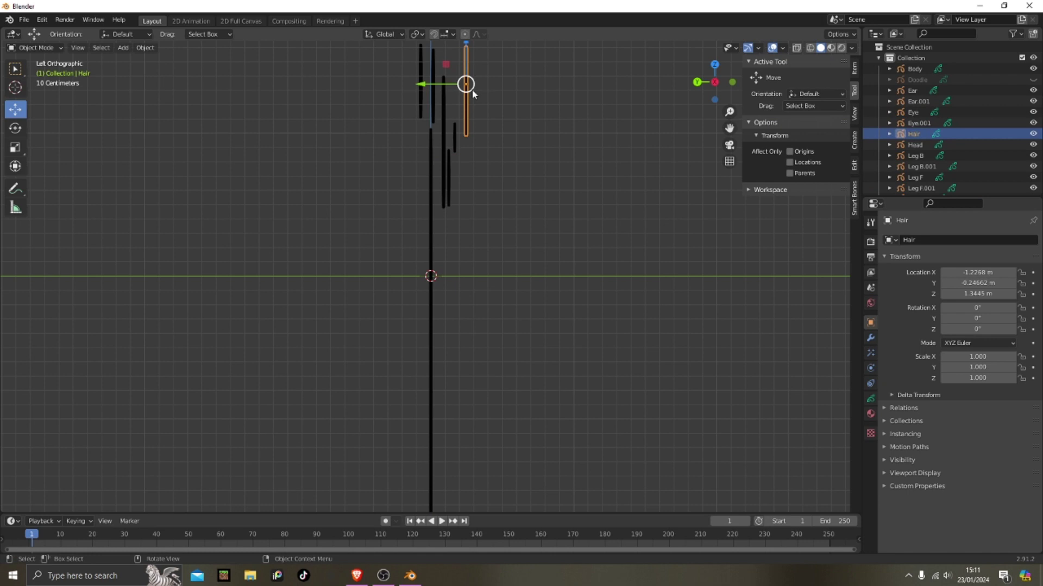
{"action": "left_click", "coordinate": [417, 105]}
{"action": "left_click_drag", "start_coordinate": [420, 86], "coordinate": [396, 103]}
{"action": "left_click", "coordinate": [420, 105]}
{"action": "left_click", "coordinate": [407, 112]}
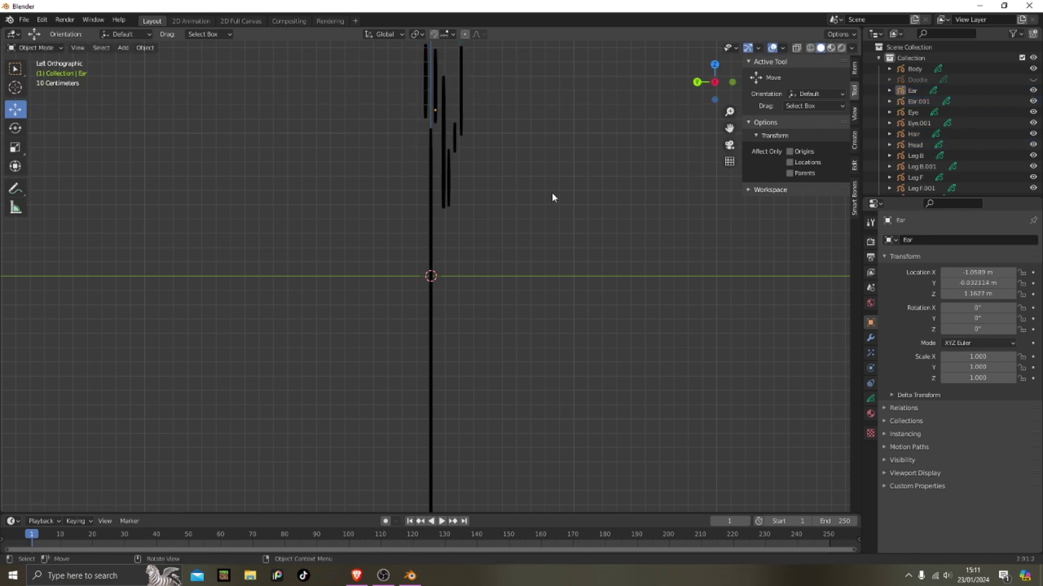
Step: Select the Neck with all the head parts and move them about 0.07 m forward along Y
{"action": "middle_click_drag", "start_coordinate": [552, 193], "coordinate": [431, 215]}
{"action": "left_click", "coordinate": [384, 263]}
{"action": "middle_click_drag", "start_coordinate": [391, 271], "coordinate": [522, 281]}
{"action": "left_click", "coordinate": [715, 85]}
{"action": "left_click_drag", "start_coordinate": [385, 91], "coordinate": [452, 193], "text": "shift"}
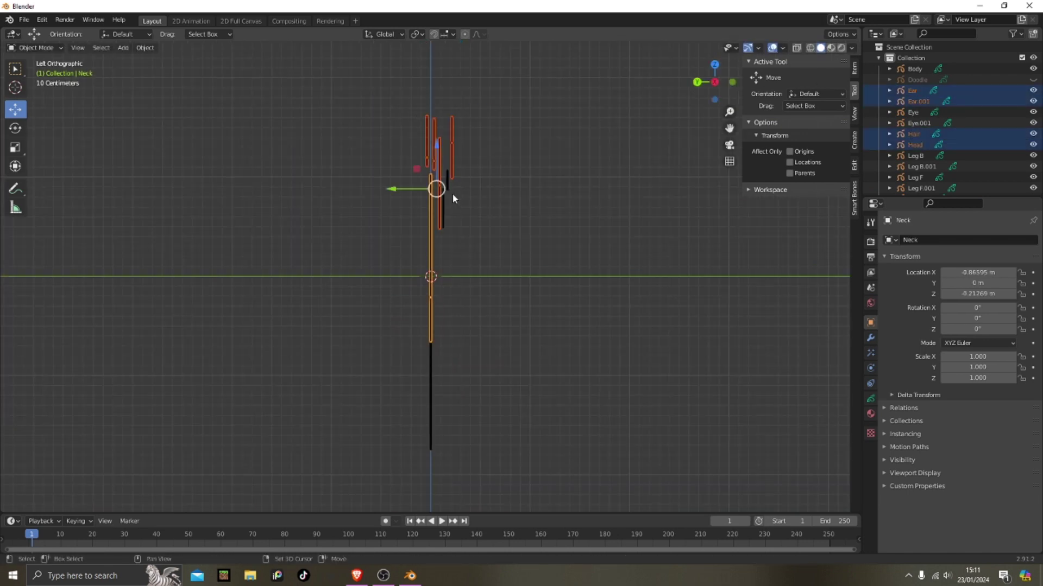
{"action": "left_click_drag", "start_coordinate": [490, 150], "coordinate": [444, 218], "text": "shift"}
{"action": "left_click_drag", "start_coordinate": [405, 187], "coordinate": [411, 186]}
{"action": "left_click", "coordinate": [575, 214]}
Step: Move Leg F forward along Y so it sits in front of the neck
{"action": "middle_click_drag", "start_coordinate": [582, 214], "coordinate": [461, 245]}
{"action": "left_click", "coordinate": [508, 329]}
{"action": "left_click", "coordinate": [523, 374]}
{"action": "middle_click_drag", "start_coordinate": [523, 374], "coordinate": [435, 364]}
{"action": "left_click_drag", "start_coordinate": [479, 315], "coordinate": [471, 314]}
Step: Move Leg B.001 back along Y to about 0.09 m, behind the body
{"action": "middle_click_drag", "start_coordinate": [503, 312], "coordinate": [424, 348]}
{"action": "left_click", "coordinate": [414, 369]}
{"action": "left_click_drag", "start_coordinate": [448, 302], "coordinate": [455, 307]}
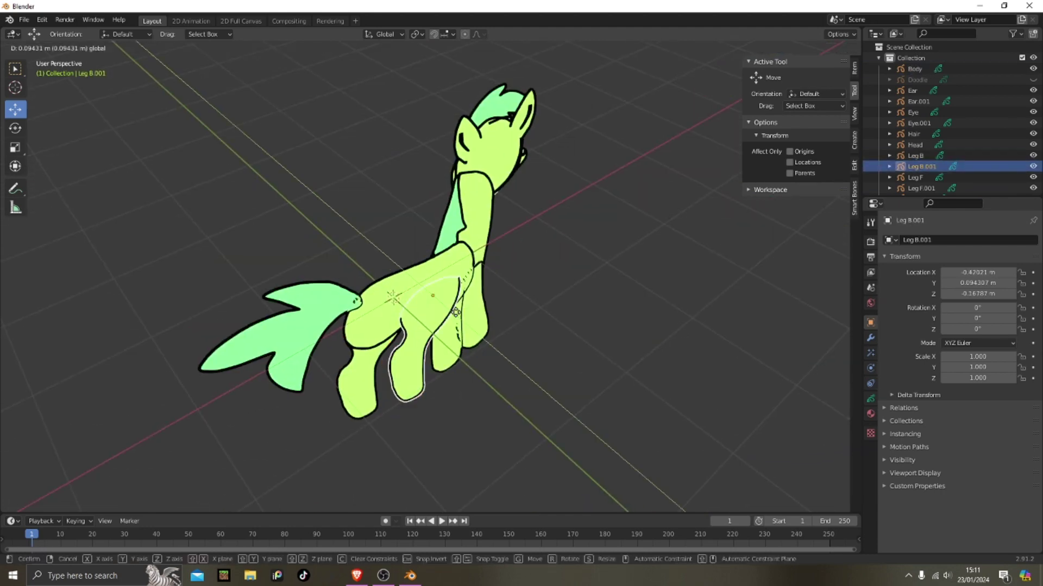
Step: Move Leg F.001 back along Y to about 0.05 m, behind the neck, then deselect it
{"action": "middle_click_drag", "start_coordinate": [473, 312], "coordinate": [217, 325]}
{"action": "left_click", "coordinate": [428, 383]}
{"action": "left_click_drag", "start_coordinate": [392, 319], "coordinate": [356, 308]}
{"action": "left_click", "coordinate": [394, 382]}
{"action": "left_click", "coordinate": [326, 320]}
Step: Adjust the depths of Leg B and the Tail along Y
{"action": "middle_click_drag", "start_coordinate": [321, 322], "coordinate": [489, 337]}
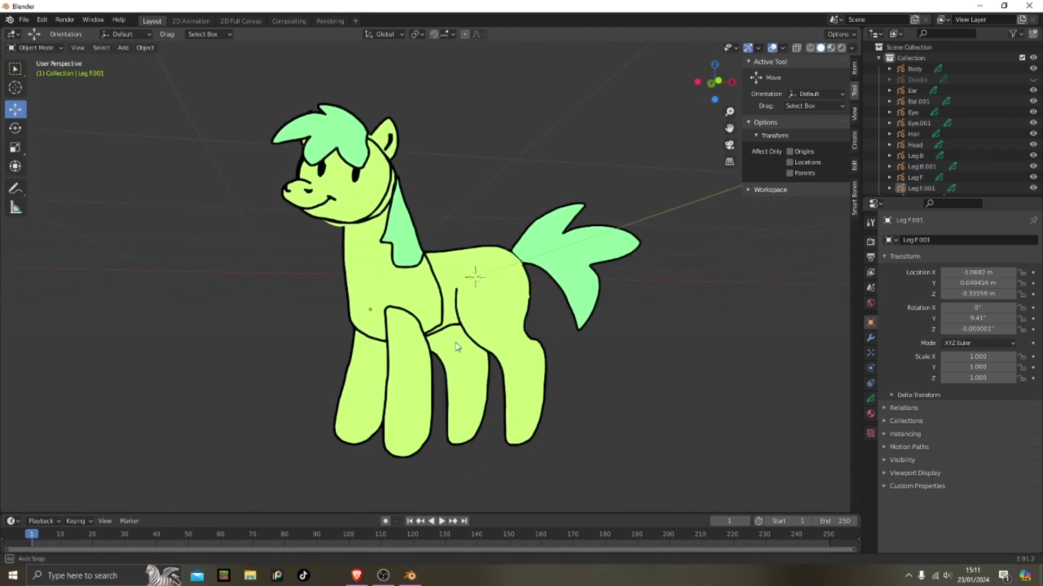
{"action": "left_click", "coordinate": [507, 353]}
{"action": "left_click", "coordinate": [715, 83]}
{"action": "left_click", "coordinate": [697, 82]}
{"action": "left_click_drag", "start_coordinate": [405, 295], "coordinate": [385, 313]}
{"action": "left_click", "coordinate": [449, 348]}
{"action": "left_click", "coordinate": [538, 354]}
{"action": "left_click", "coordinate": [419, 388]}
{"action": "left_click", "coordinate": [518, 375]}
Step: Move the Tail farther back along Y to about 0.16 m, then deselect it
{"action": "middle_click_drag", "start_coordinate": [687, 278], "coordinate": [458, 317]}
{"action": "left_click", "coordinate": [516, 380]}
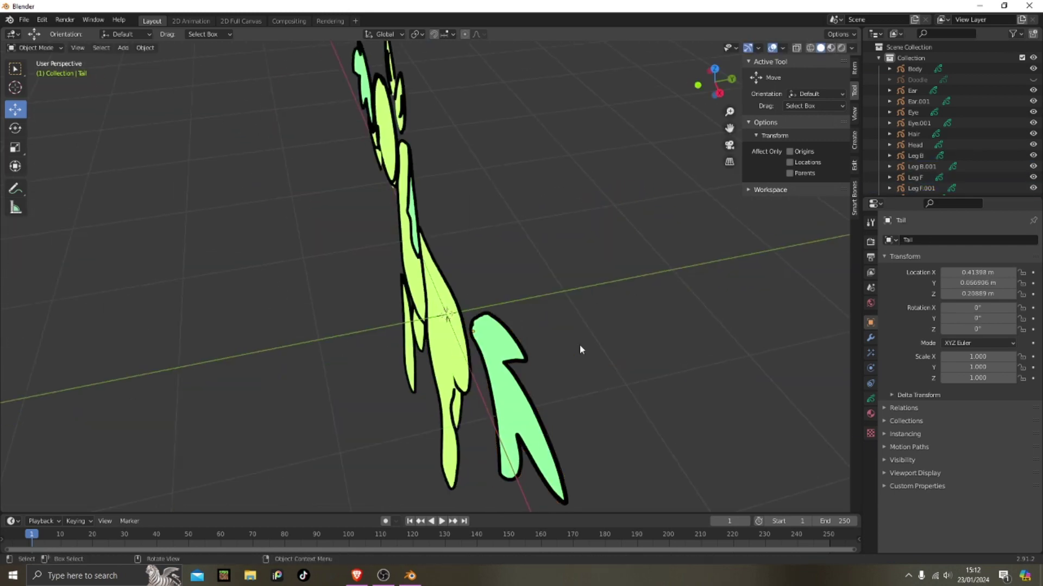
{"action": "middle_click_drag", "start_coordinate": [579, 344], "coordinate": [534, 353]}
{"action": "left_click", "coordinate": [698, 81]}
{"action": "left_click_drag", "start_coordinate": [389, 250], "coordinate": [368, 250]}
{"action": "left_click", "coordinate": [521, 277]}
{"action": "middle_click_drag", "start_coordinate": [537, 263], "coordinate": [414, 268]}
{"action": "left_click", "coordinate": [714, 82]}
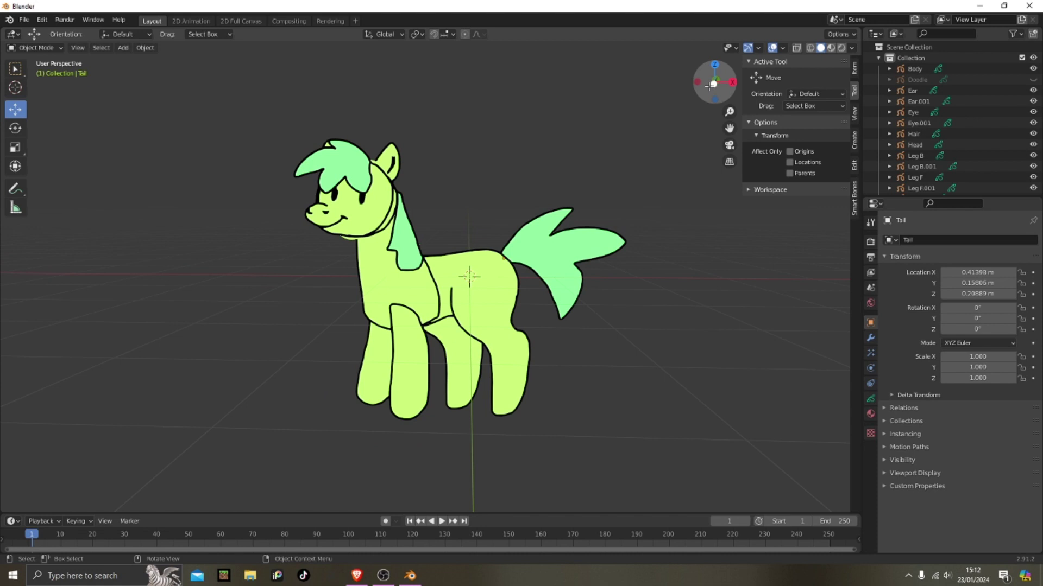
{"action": "left_click", "coordinate": [348, 240]}
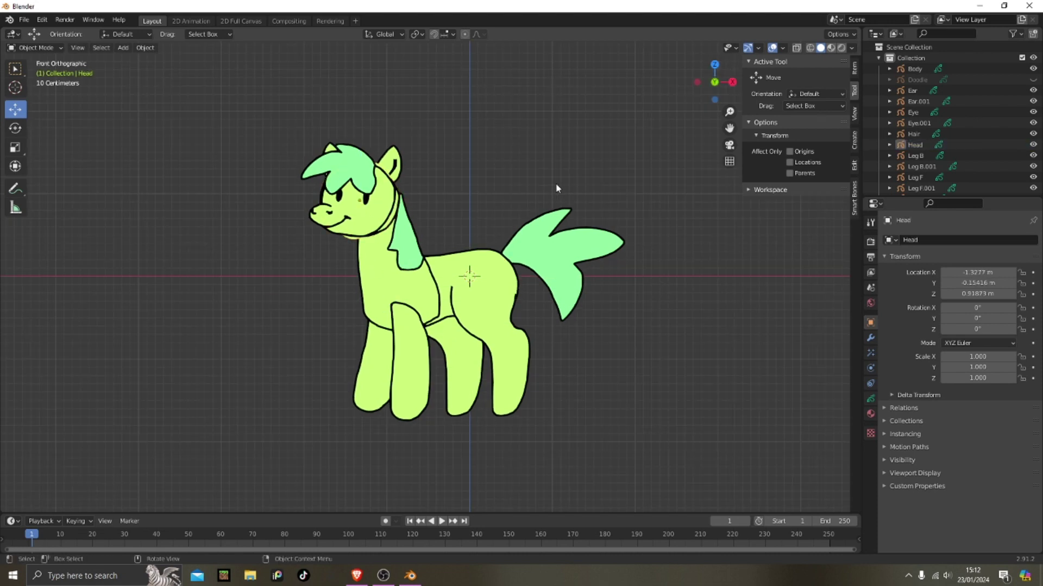
{"action": "scroll", "coordinate": [579, 212], "scroll_direction": "up", "scroll_amount": 1}
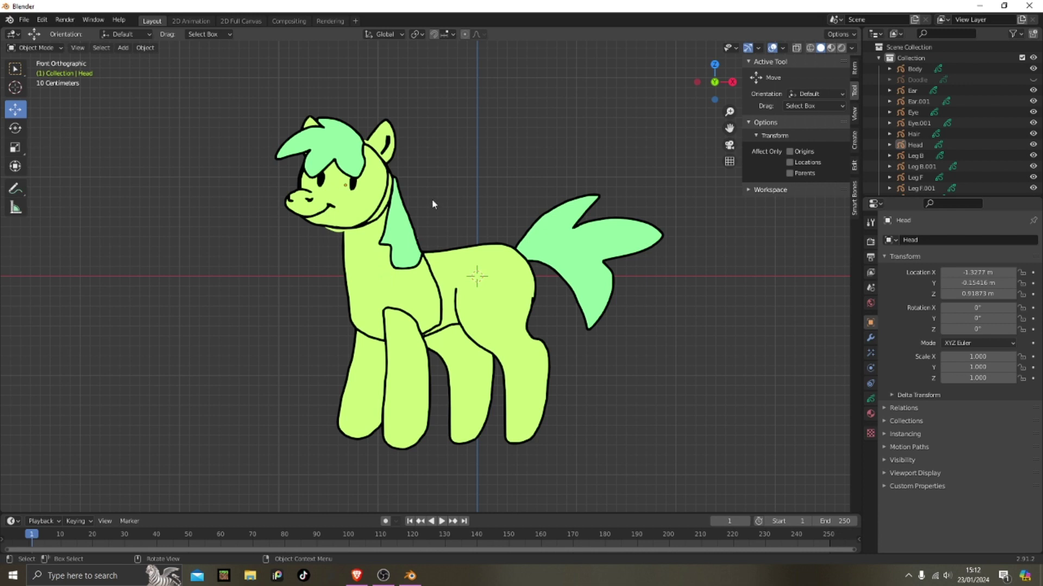
Step: Try moving the Body freely in the front view, then cancel the move
{"action": "left_click", "coordinate": [444, 273]}
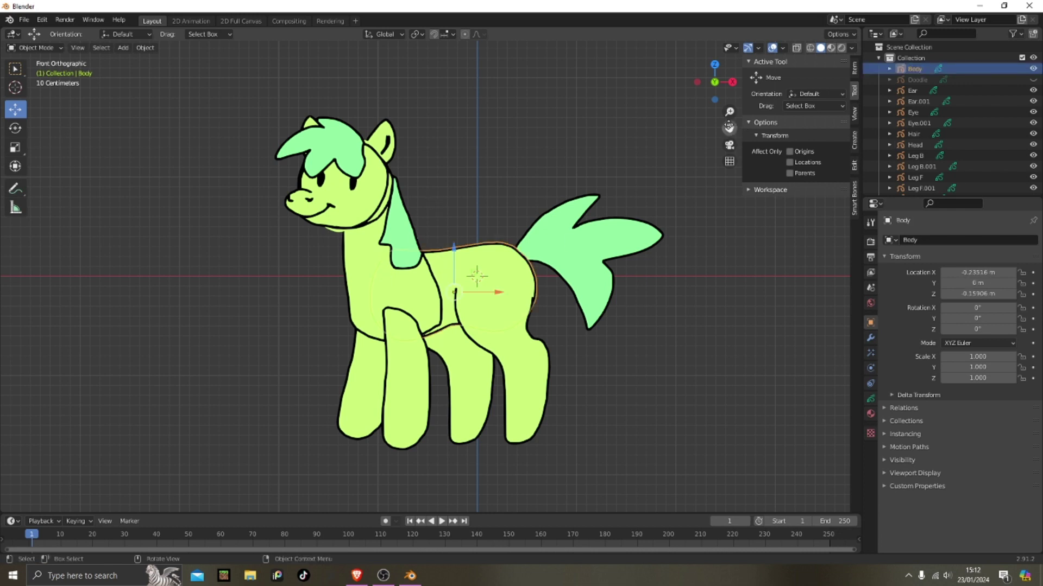
{"action": "left_click_drag", "start_coordinate": [730, 128], "coordinate": [752, 122]}
{"action": "key", "text": "g"}
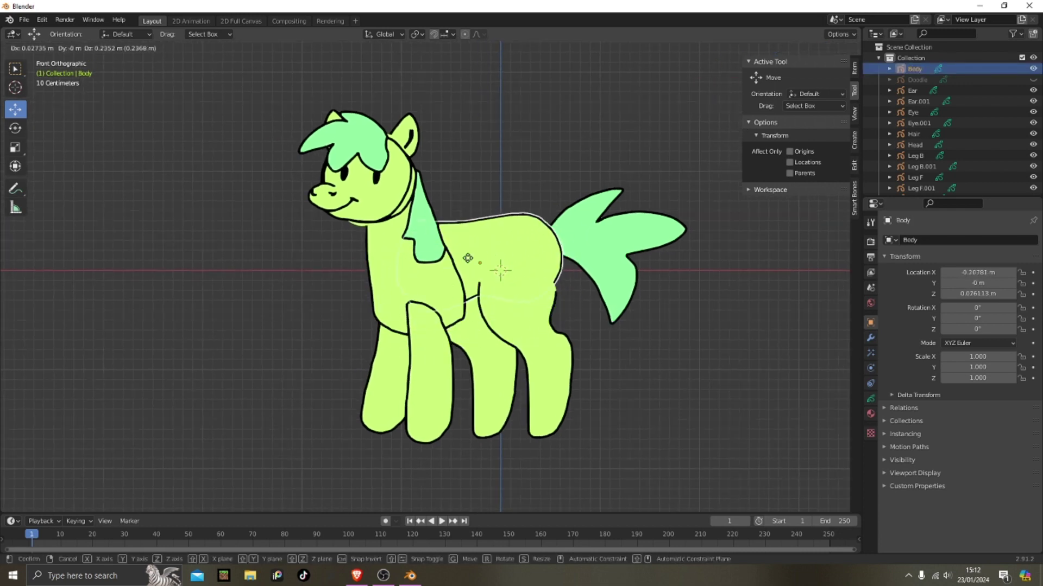
{"action": "left_click", "coordinate": [498, 291]}
{"action": "scroll", "coordinate": [490, 201], "scroll_direction": "up", "scroll_amount": 3}
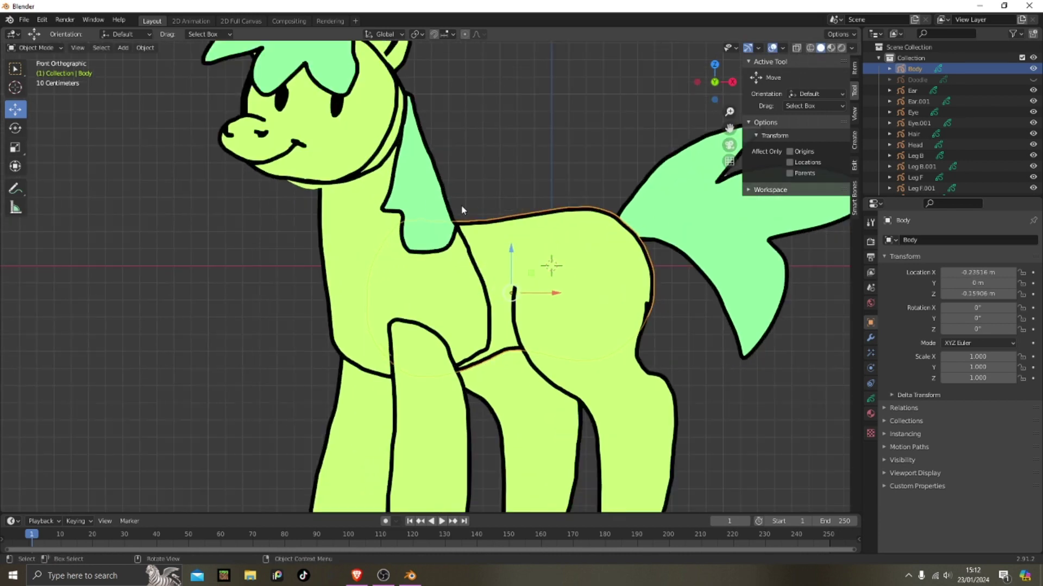
Step: Parent the Neck to the Body using the Object parent type
{"action": "left_click", "coordinate": [356, 244]}
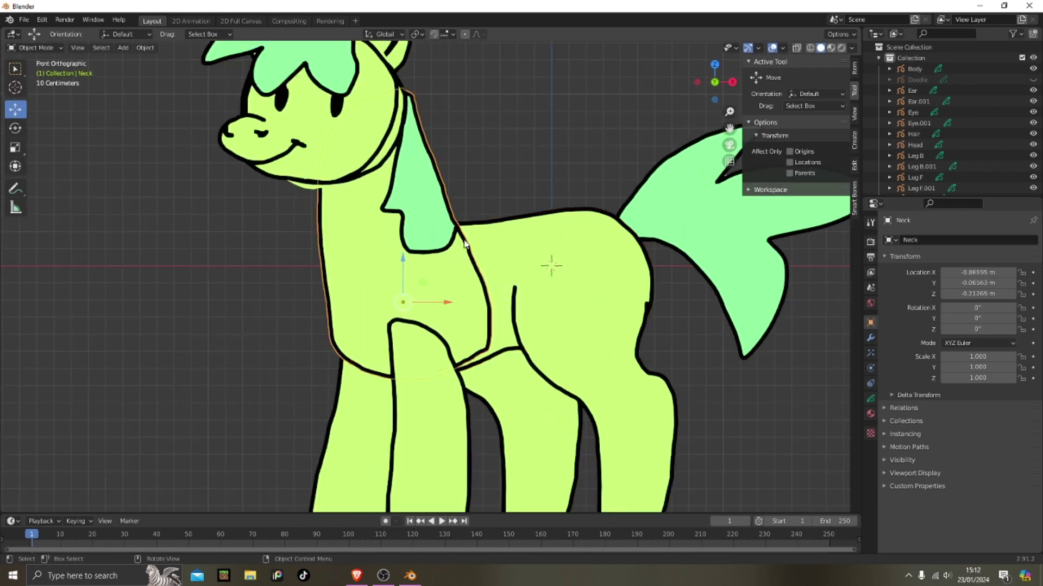
{"action": "left_click", "coordinate": [509, 239]}
{"action": "right_click", "coordinate": [509, 239]}
{"action": "mouse_move", "coordinate": [510, 239]}
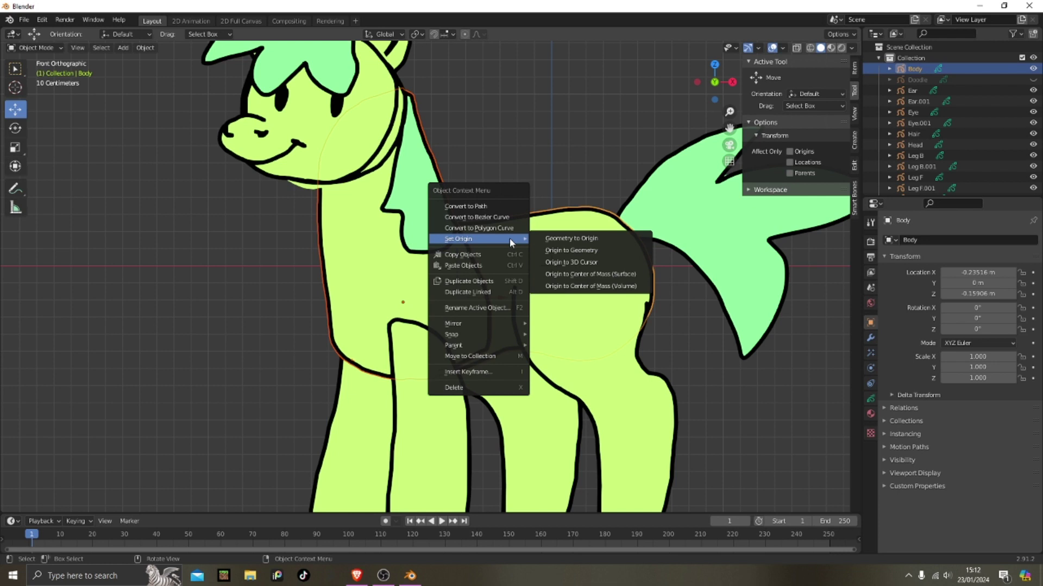
{"action": "mouse_move", "coordinate": [503, 344]}
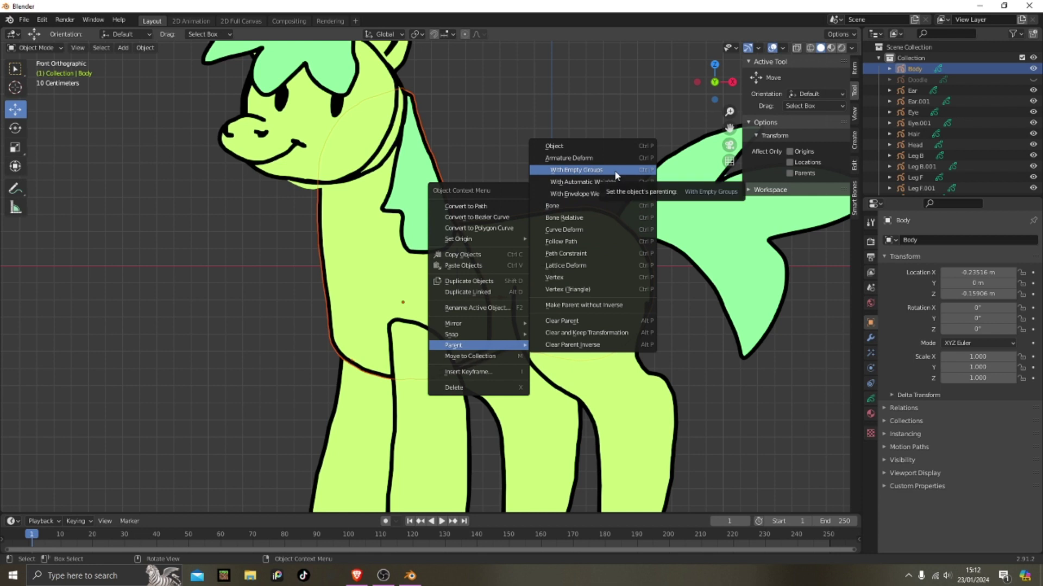
{"action": "left_click", "coordinate": [604, 145]}
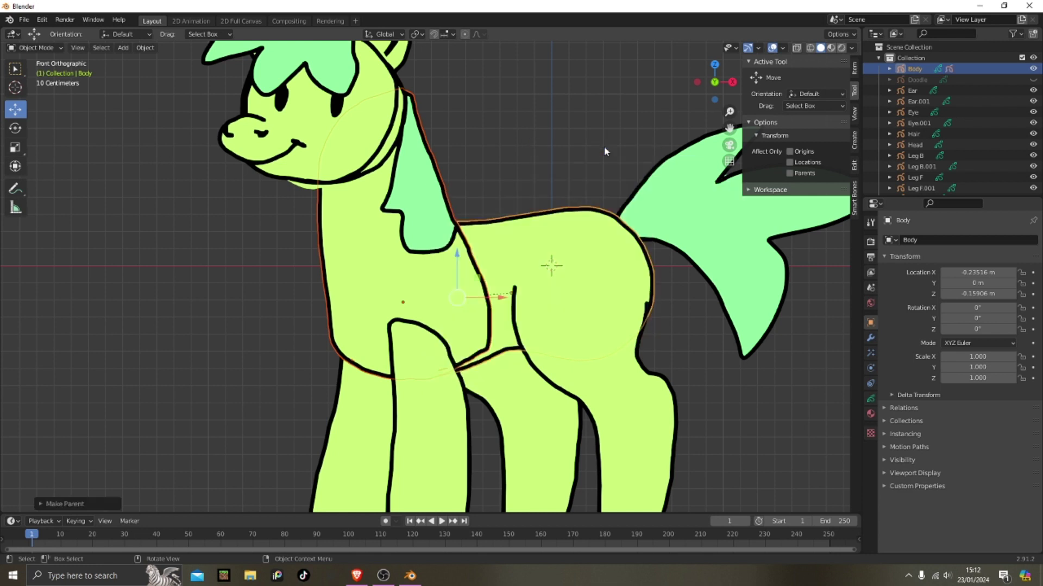
Step: Test the parenting by rotating the Neck and the Body in turn, undo each rotation, and deselect everything
{"action": "left_click", "coordinate": [364, 265]}
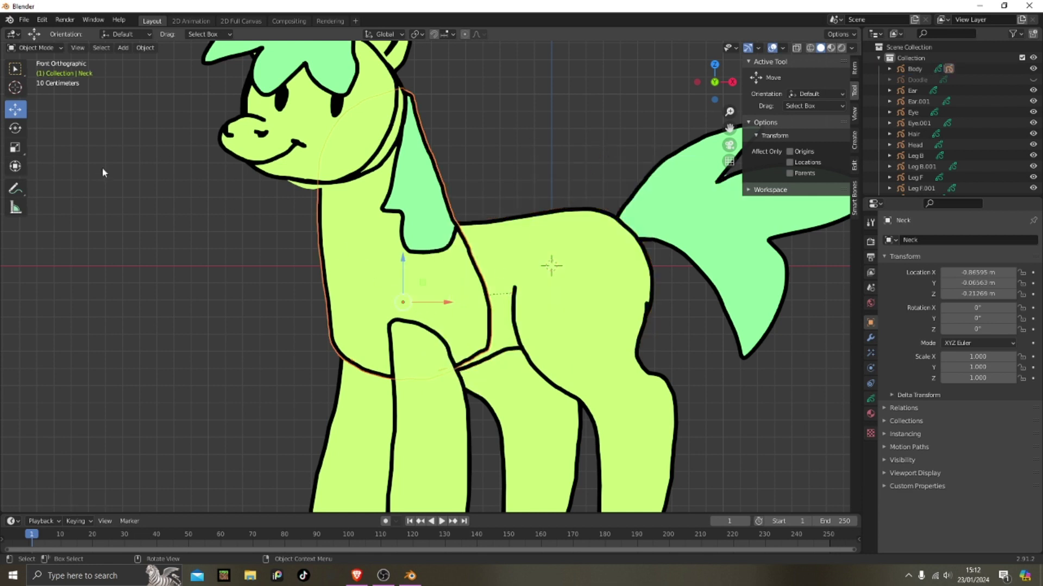
{"action": "left_click", "coordinate": [15, 128]}
{"action": "left_click_drag", "start_coordinate": [423, 270], "coordinate": [457, 241]}
{"action": "key", "text": "ctrl+z"}
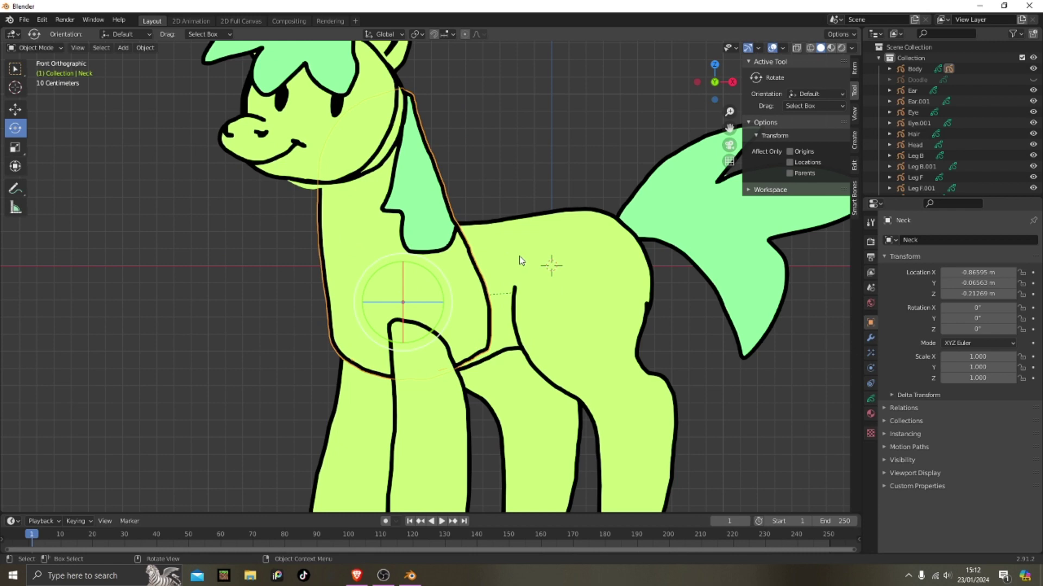
{"action": "left_click", "coordinate": [517, 258]}
{"action": "left_click_drag", "start_coordinate": [527, 256], "coordinate": [571, 247]}
{"action": "key", "text": "ctrl+z"}
{"action": "left_click", "coordinate": [549, 164]}
{"action": "scroll", "coordinate": [548, 167], "scroll_direction": "down", "scroll_amount": 1}
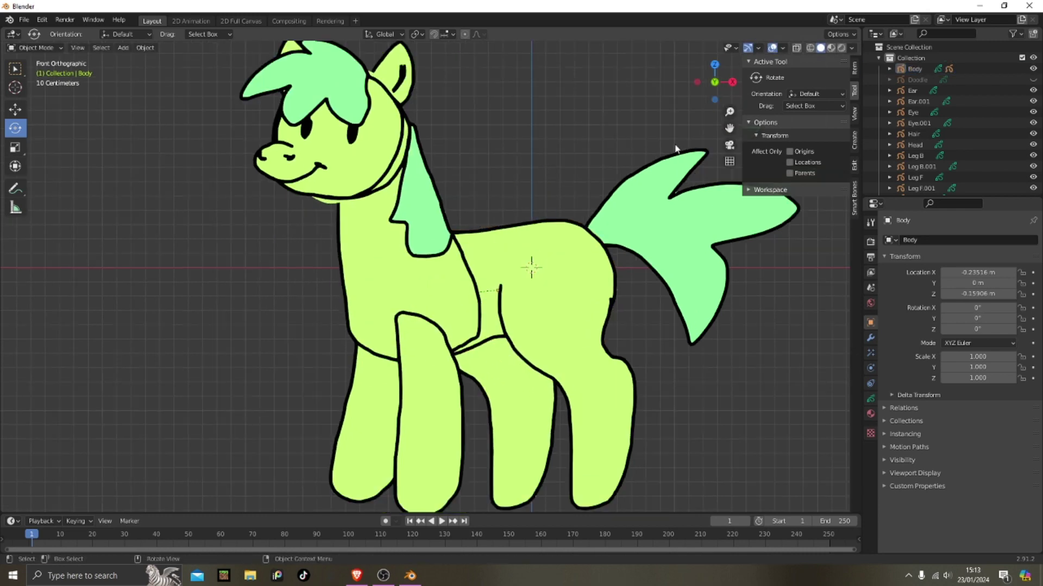
Step: Parent the Tail to the Body using the Object parent type
{"action": "scroll", "coordinate": [588, 266], "scroll_direction": "up", "scroll_amount": 3}
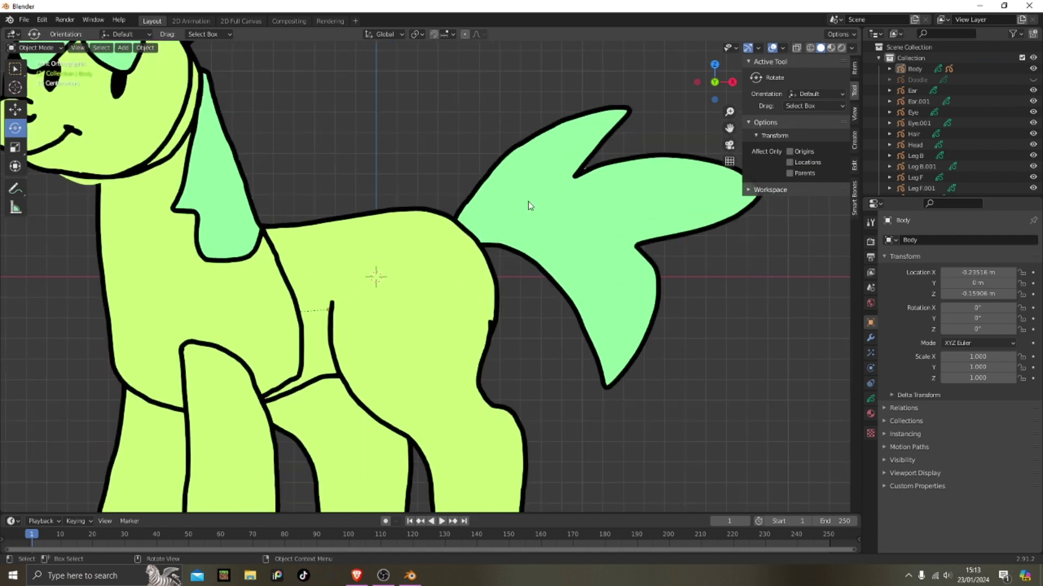
{"action": "left_click", "coordinate": [529, 205]}
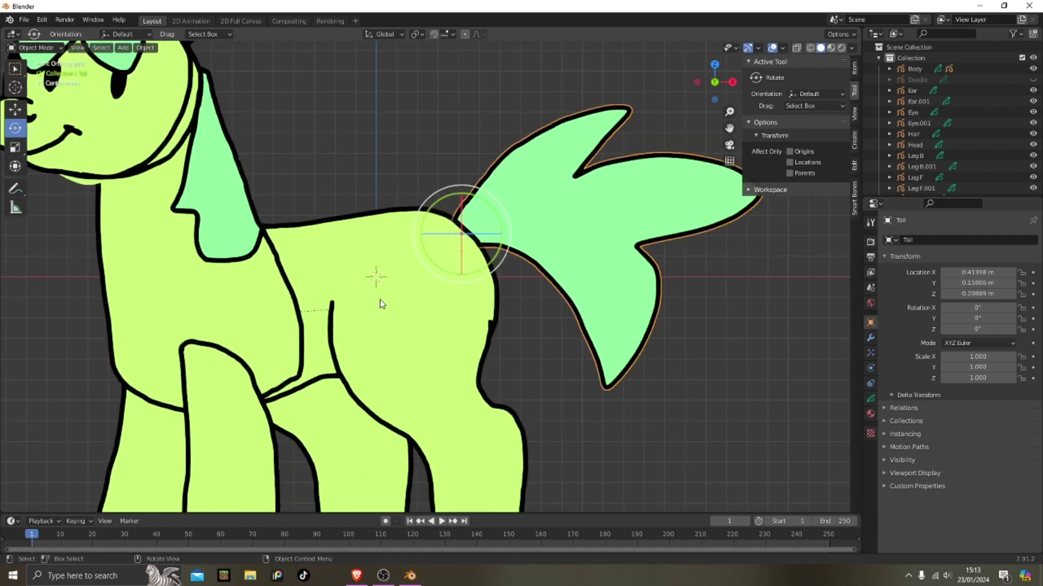
{"action": "left_click", "coordinate": [359, 237]}
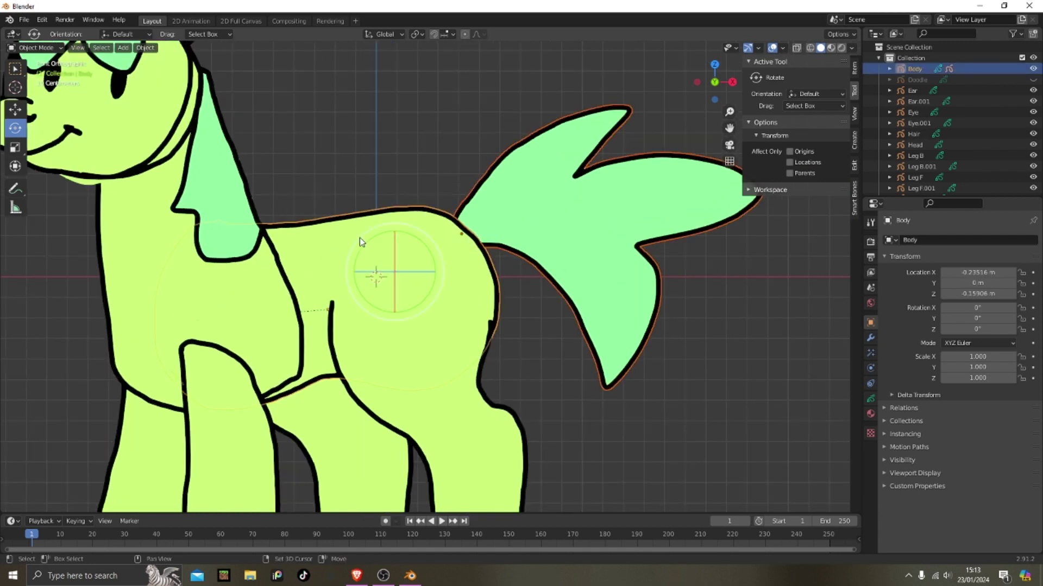
{"action": "right_click", "coordinate": [497, 239]}
{"action": "mouse_move", "coordinate": [497, 239]}
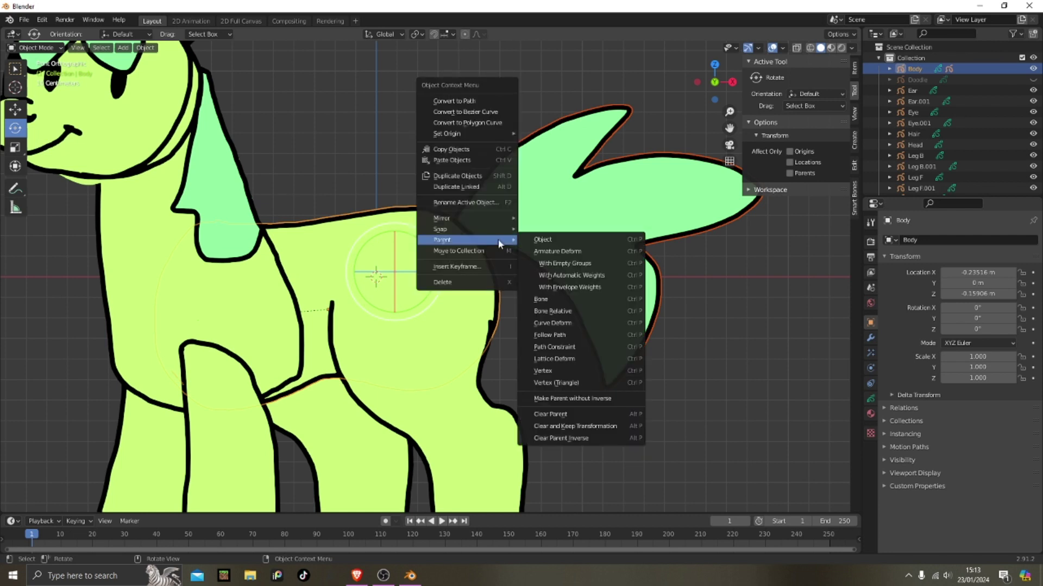
{"action": "left_click", "coordinate": [532, 241]}
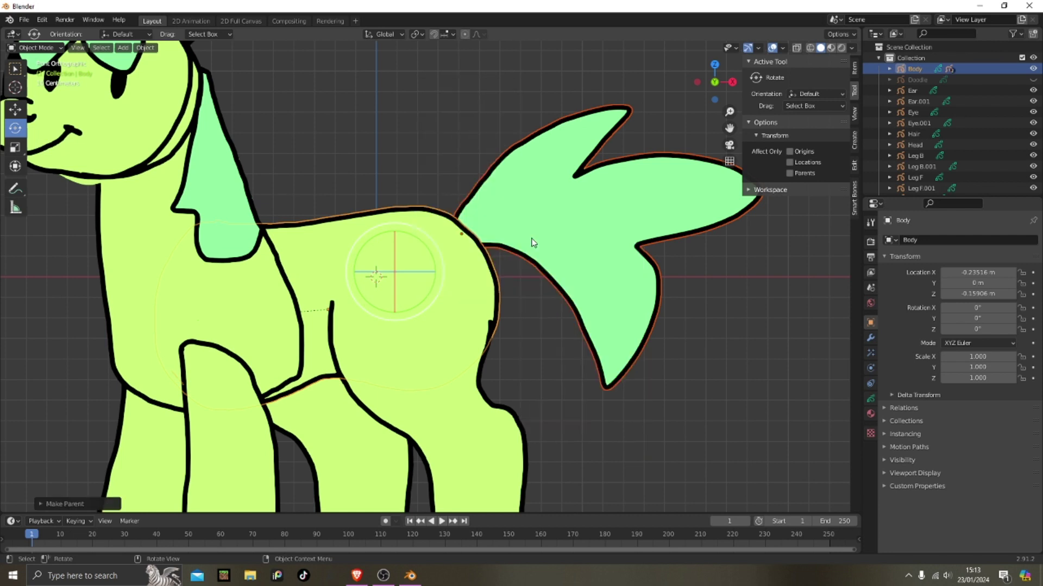
Step: Try rotating the Tail on its own and the Body with its children, undoing each rotation and clearing the selection
{"action": "left_click", "coordinate": [532, 240]}
{"action": "left_click_drag", "start_coordinate": [494, 220], "coordinate": [553, 206]}
{"action": "key", "text": "ctrl+z"}
{"action": "left_click", "coordinate": [326, 262]}
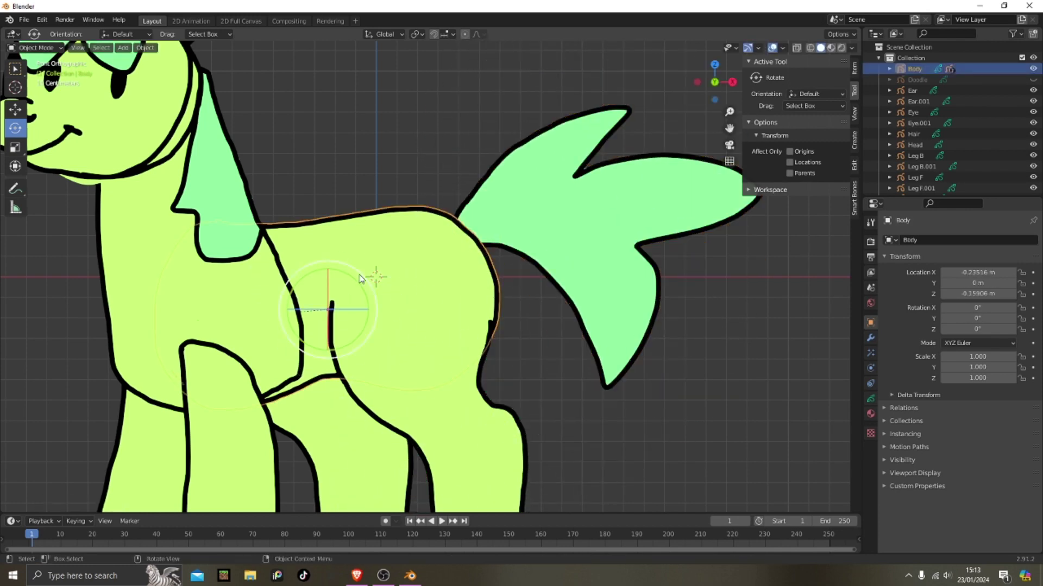
{"action": "left_click_drag", "start_coordinate": [361, 279], "coordinate": [387, 282]}
{"action": "key", "text": "ctrl+z"}
{"action": "scroll", "coordinate": [607, 357], "scroll_direction": "down", "scroll_amount": 3}
{"action": "left_click", "coordinate": [610, 353]}
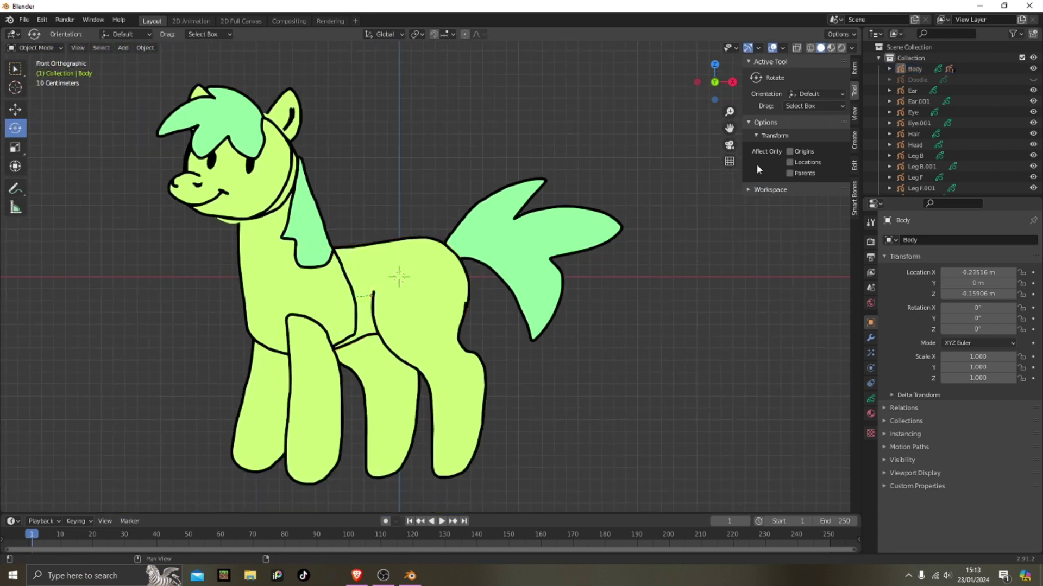
Step: Parent the Head to the Neck using the Object parent type
{"action": "left_click_drag", "start_coordinate": [728, 129], "coordinate": [886, 171]}
{"action": "scroll", "coordinate": [394, 239], "scroll_direction": "up", "scroll_amount": 3}
{"action": "left_click", "coordinate": [395, 200]}
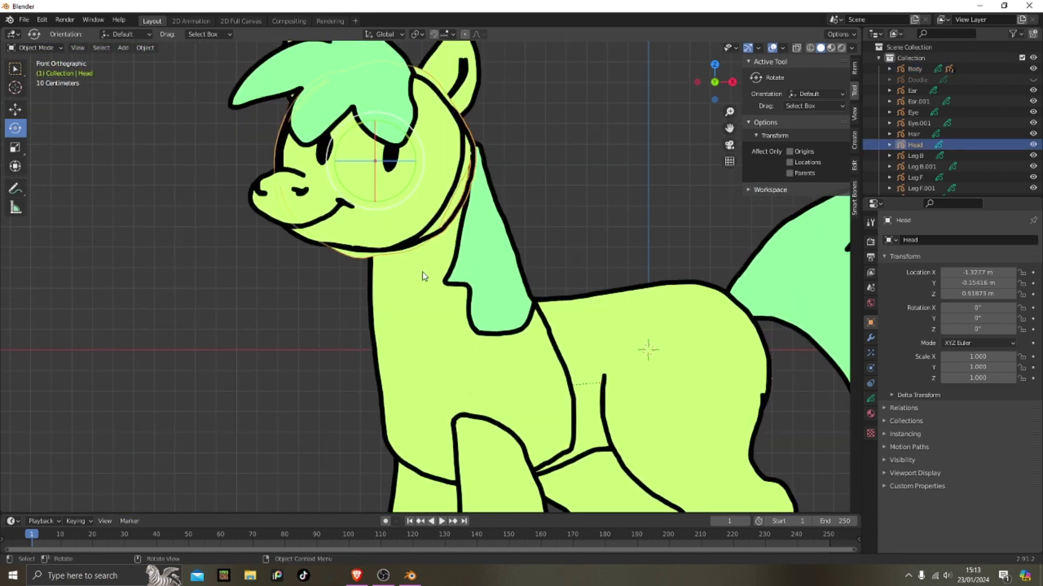
{"action": "left_click", "coordinate": [429, 292], "text": "shift"}
{"action": "right_click", "coordinate": [429, 291]}
{"action": "left_click", "coordinate": [459, 293]}
Step: Parent the Ear nearest the mane to the Head using the Object parent type
{"action": "left_click", "coordinate": [393, 201]}
{"action": "left_click_drag", "start_coordinate": [729, 129], "coordinate": [754, 216]}
{"action": "left_click", "coordinate": [479, 157]}
{"action": "left_click", "coordinate": [434, 272], "text": "shift"}
{"action": "right_click", "coordinate": [433, 272]}
{"action": "left_click", "coordinate": [456, 273]}
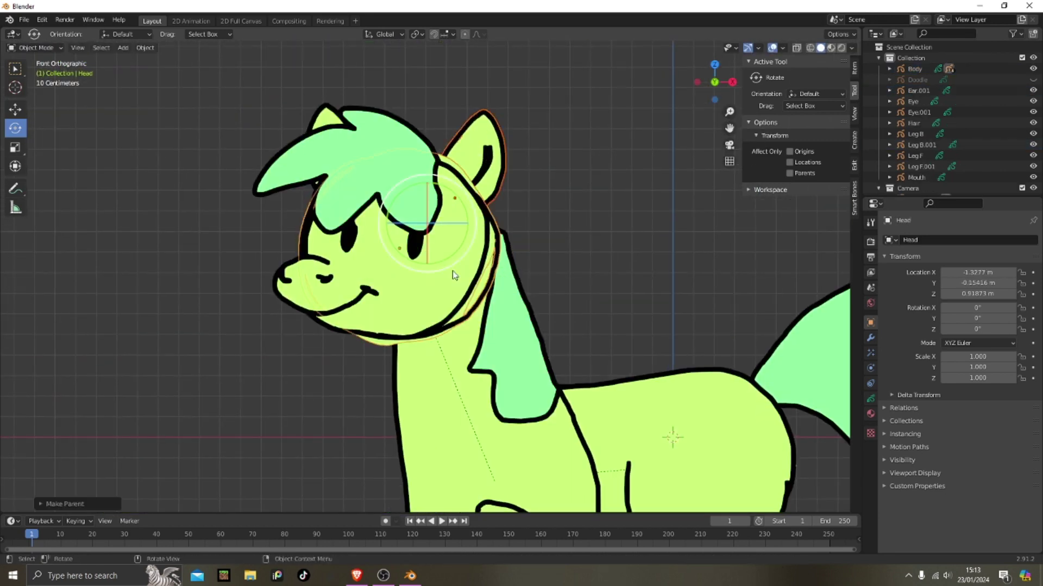
Step: Cancel the trial rotation of the Neck and check the Head and Mouth selection
{"action": "key", "text": "Escape"}
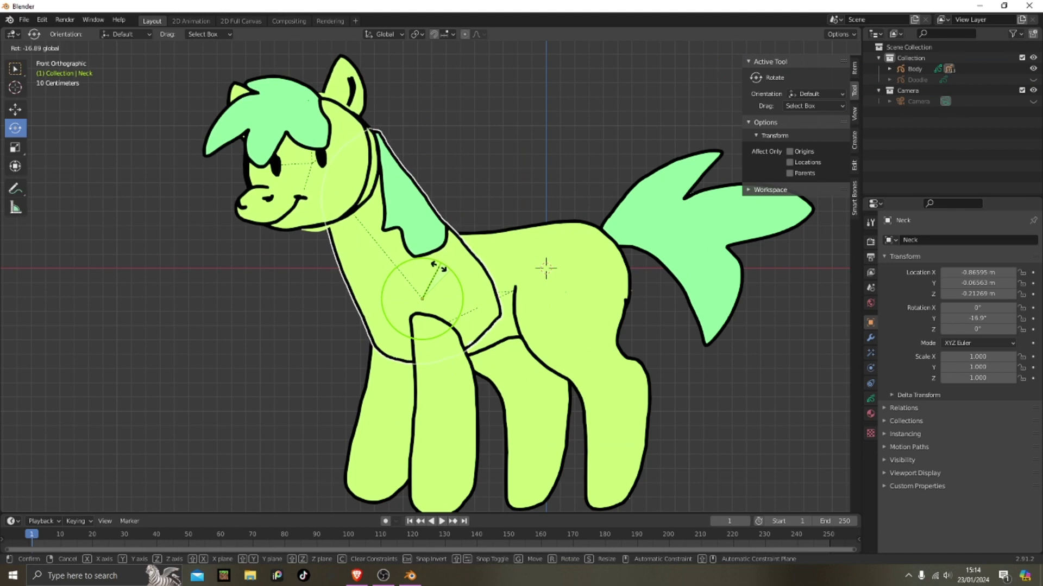
{"action": "left_click_drag", "start_coordinate": [730, 128], "coordinate": [712, 150]}
{"action": "left_click", "coordinate": [371, 199]}
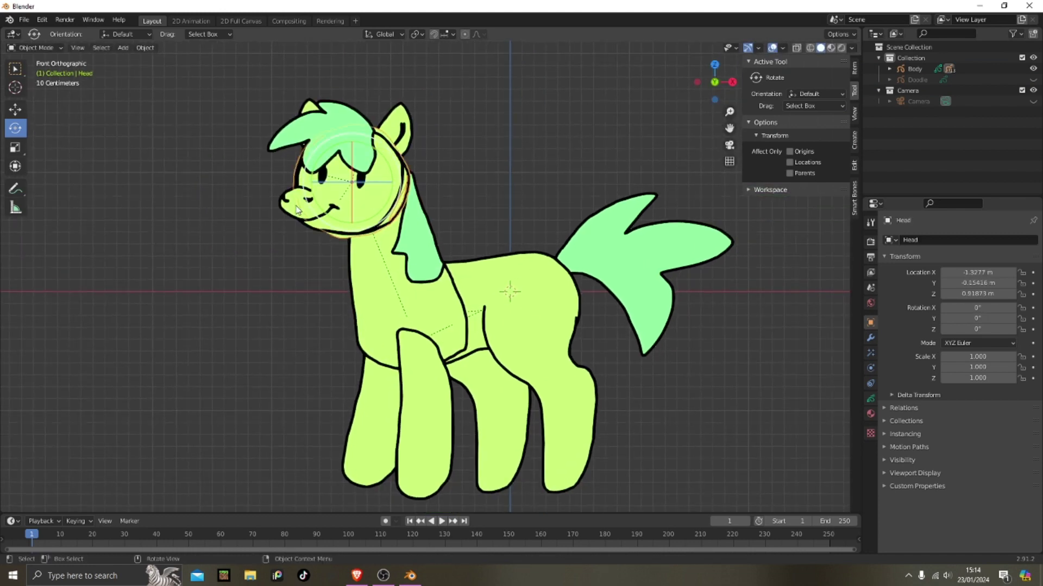
{"action": "left_click", "coordinate": [330, 203]}
Step: Try rotating both ears downward and tilting the Hair about their pivots on the Head
{"action": "scroll", "coordinate": [392, 188], "scroll_direction": "up", "scroll_amount": 2}
{"action": "left_click_drag", "start_coordinate": [722, 130], "coordinate": [827, 278]}
{"action": "scroll", "coordinate": [543, 184], "scroll_direction": "up", "scroll_amount": 3}
{"action": "left_click", "coordinate": [538, 169]}
{"action": "left_click_drag", "start_coordinate": [517, 197], "coordinate": [564, 254]}
{"action": "left_click", "coordinate": [303, 114]}
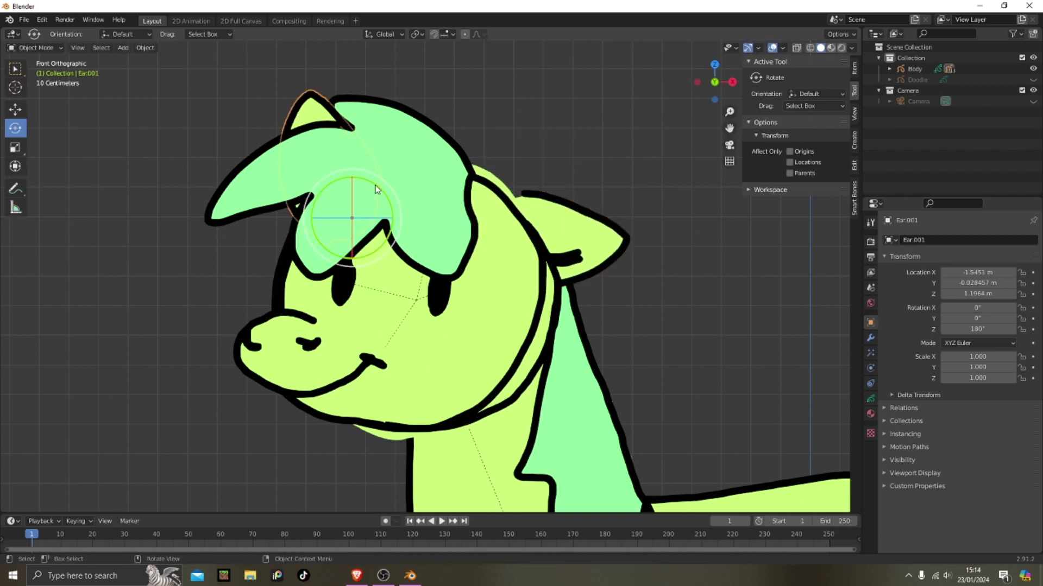
{"action": "left_click_drag", "start_coordinate": [379, 189], "coordinate": [311, 208]}
{"action": "left_click", "coordinate": [410, 161]}
{"action": "left_click_drag", "start_coordinate": [470, 142], "coordinate": [446, 166]}
Step: Try moving Eye and Eye.001 across the face toward the back of the Head
{"action": "left_click", "coordinate": [353, 356]}
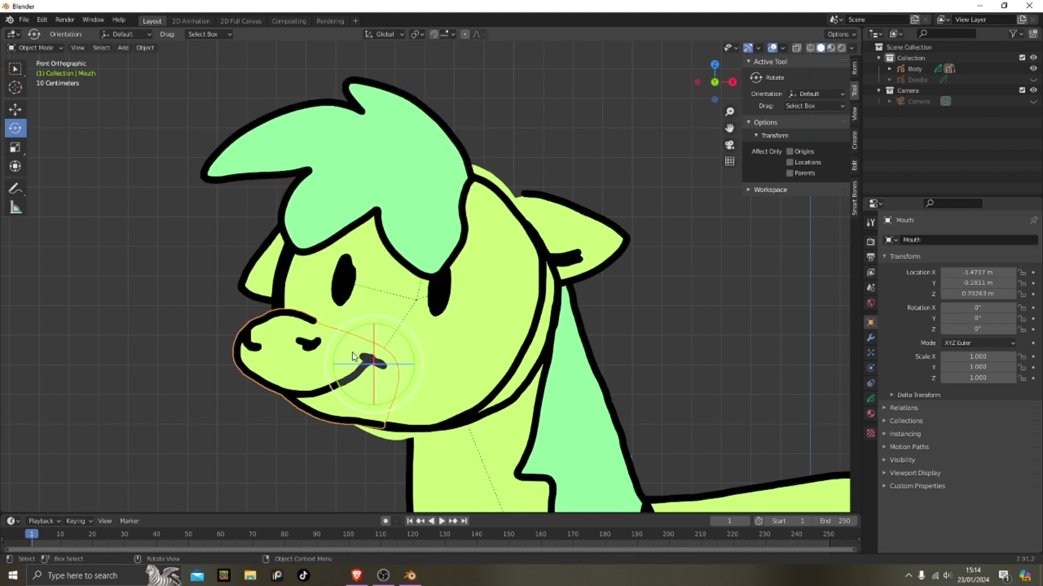
{"action": "left_click", "coordinate": [433, 294]}
{"action": "left_click", "coordinate": [14, 109]}
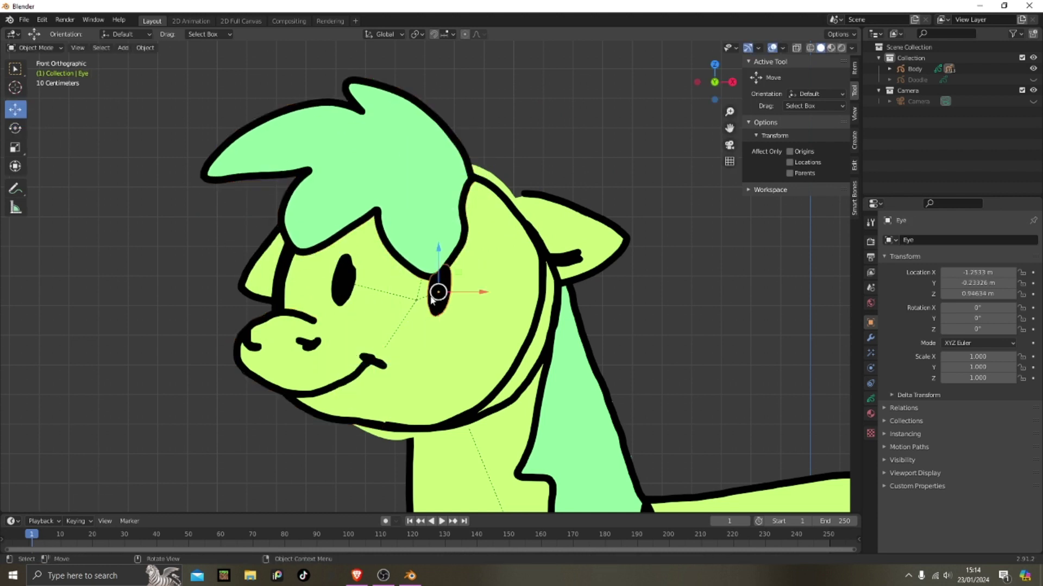
{"action": "left_click_drag", "start_coordinate": [438, 295], "coordinate": [490, 292]}
{"action": "left_click", "coordinate": [346, 284]}
{"action": "left_click_drag", "start_coordinate": [350, 293], "coordinate": [428, 296]}
Step: Undo the trial eye moves and the hair and ear rotations, then deselect everything
{"action": "scroll", "coordinate": [672, 281], "scroll_direction": "down", "scroll_amount": 5}
{"action": "left_click_drag", "start_coordinate": [729, 128], "coordinate": [691, 68]}
{"action": "key", "text": "ctrl+z"}
{"action": "key", "text": "ctrl+z"}
{"action": "key", "text": "ctrl+z"}
{"action": "key", "text": "ctrl+z"}
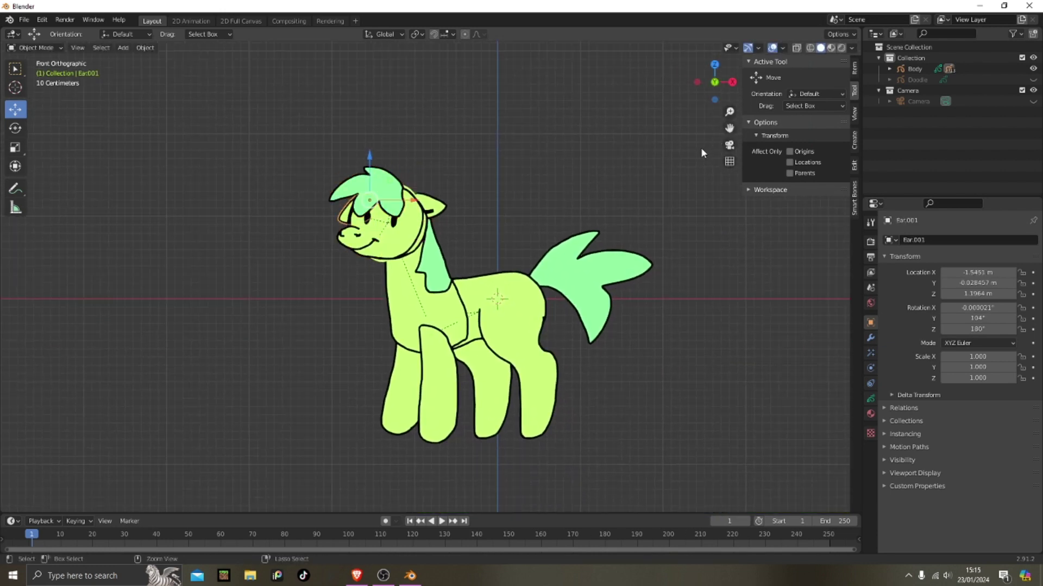
{"action": "left_click", "coordinate": [666, 199]}
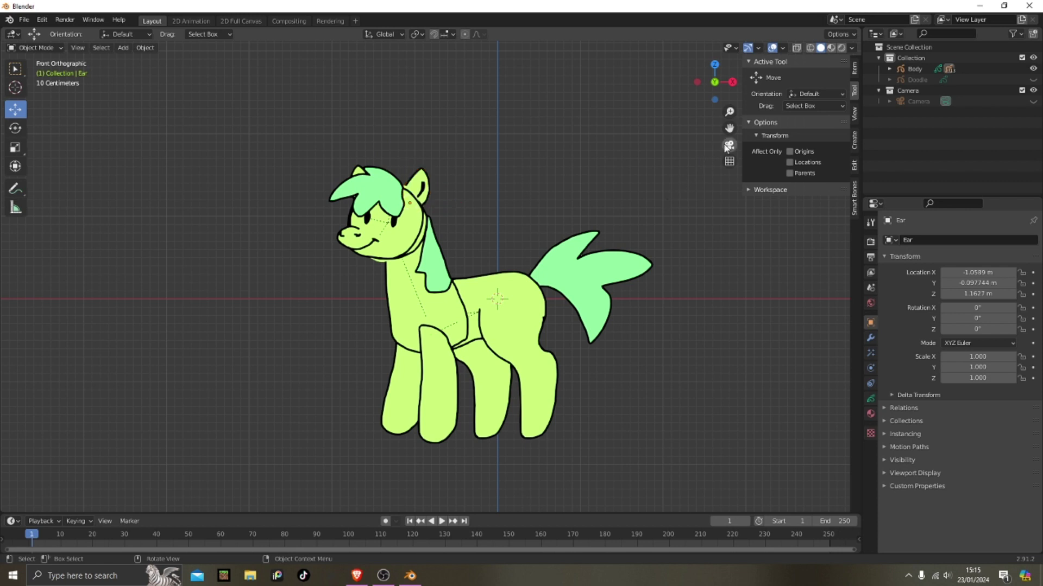
{"action": "left_click_drag", "start_coordinate": [729, 129], "coordinate": [700, 111]}
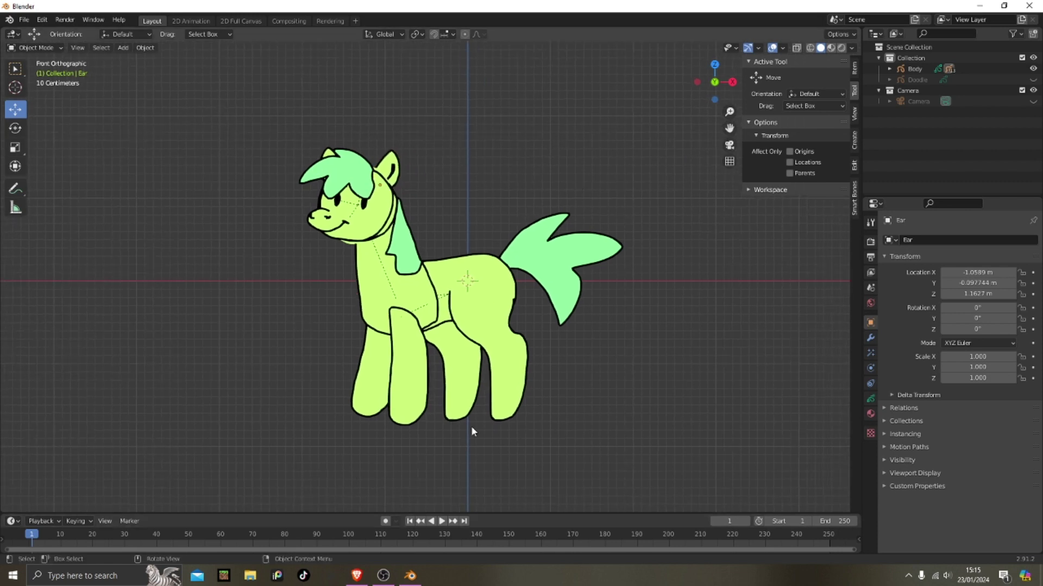
Step: Start saving the project in the MLP blender rig folder and open its file name for editing
{"action": "scroll", "coordinate": [297, 191], "scroll_direction": "up", "scroll_amount": 1}
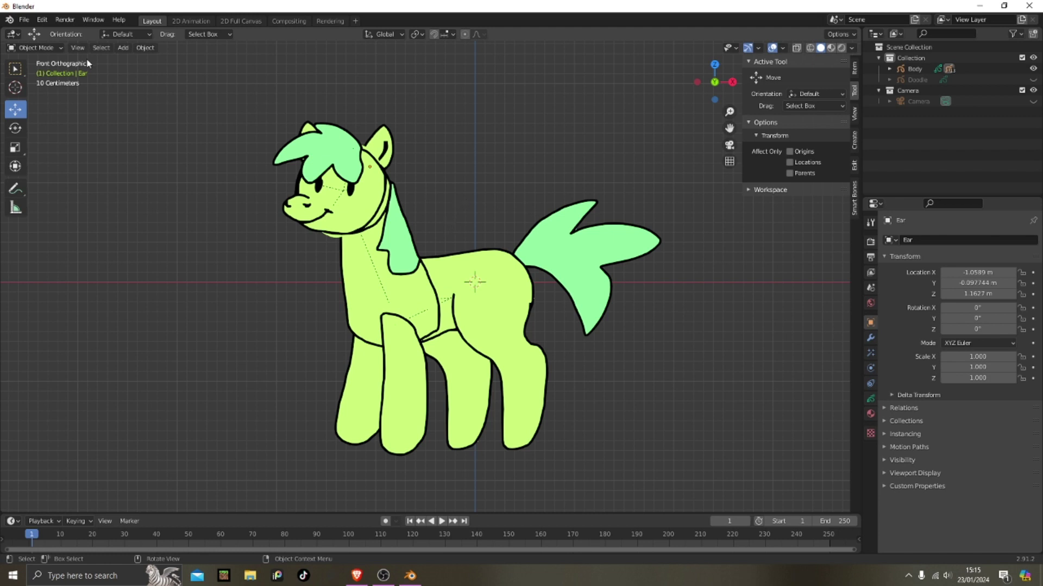
{"action": "left_click", "coordinate": [24, 20]}
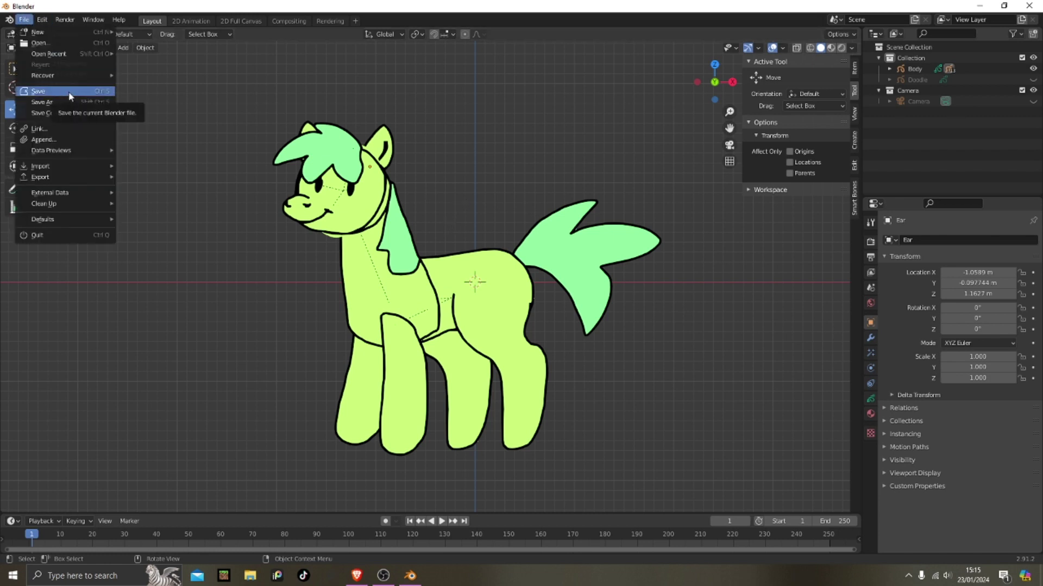
{"action": "left_click", "coordinate": [69, 95]}
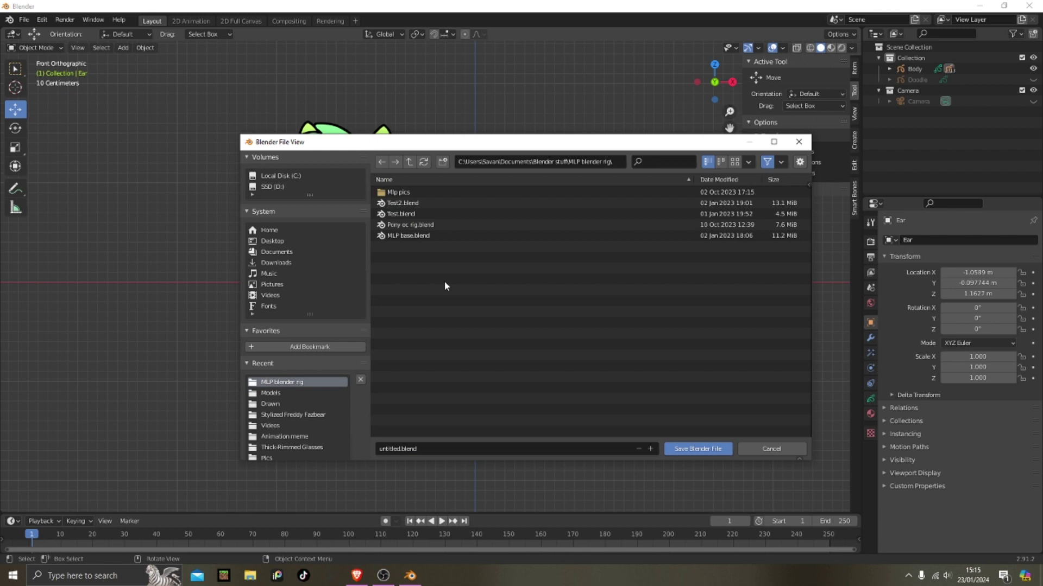
{"action": "left_click", "coordinate": [399, 449]}
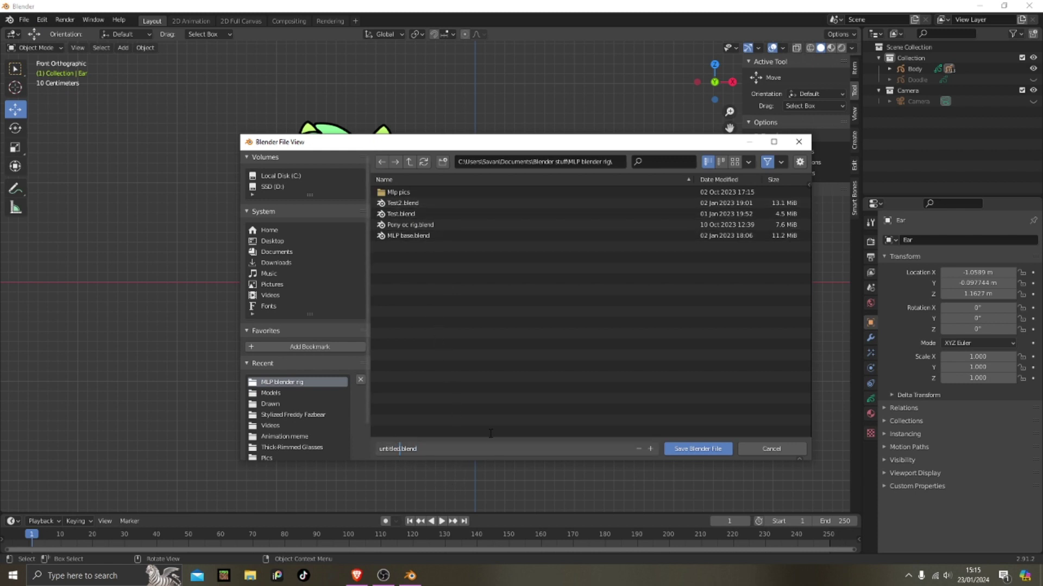